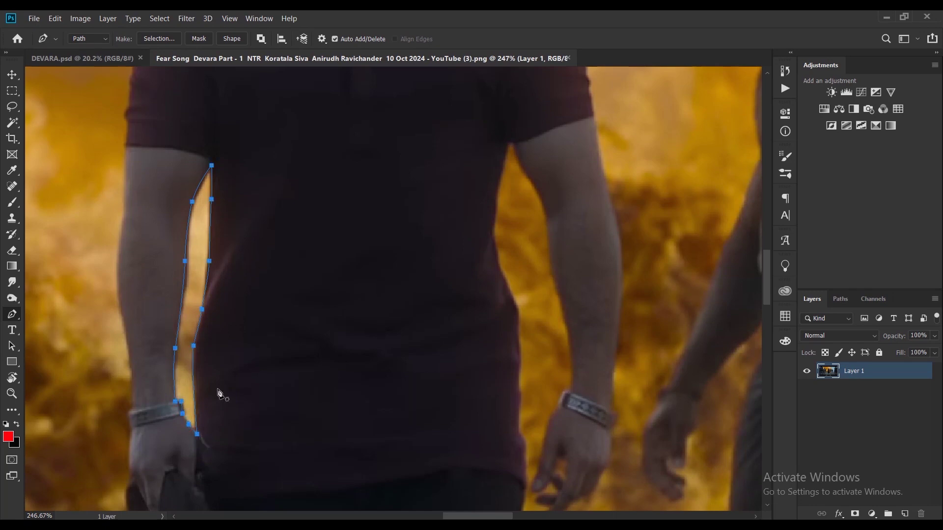
- Trace the man in the maroon shirt with the Pen tool, from his hair down around both sandals
drag(125, 205, 124, 299)
scroll(159, 254, up, 3)
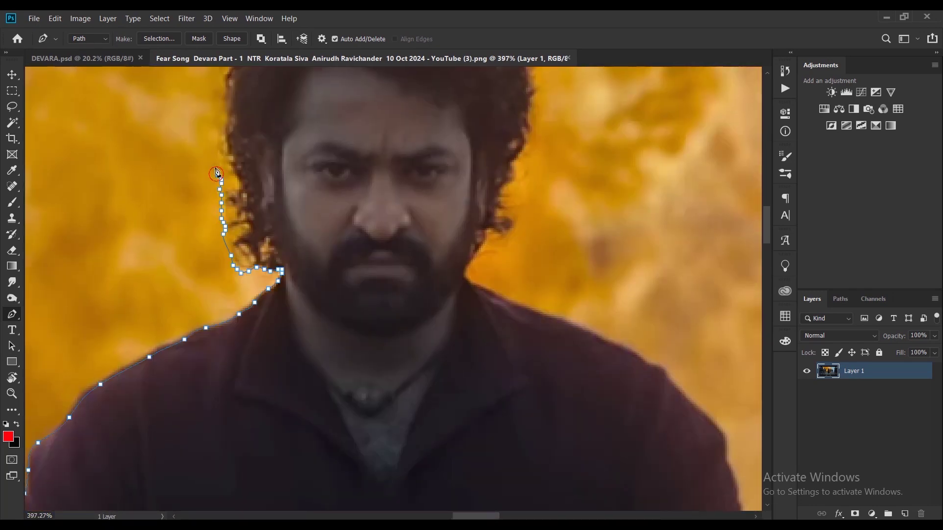
click(217, 216)
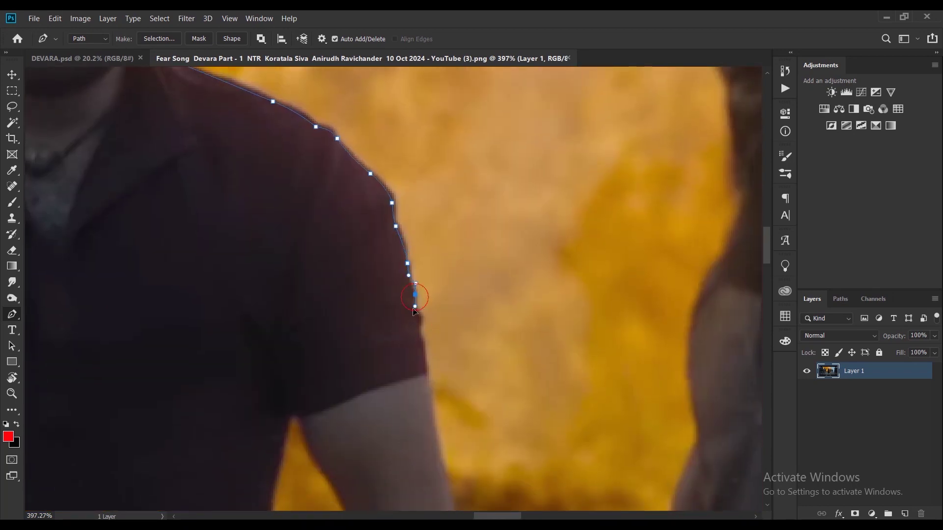
click(410, 369)
click(360, 388)
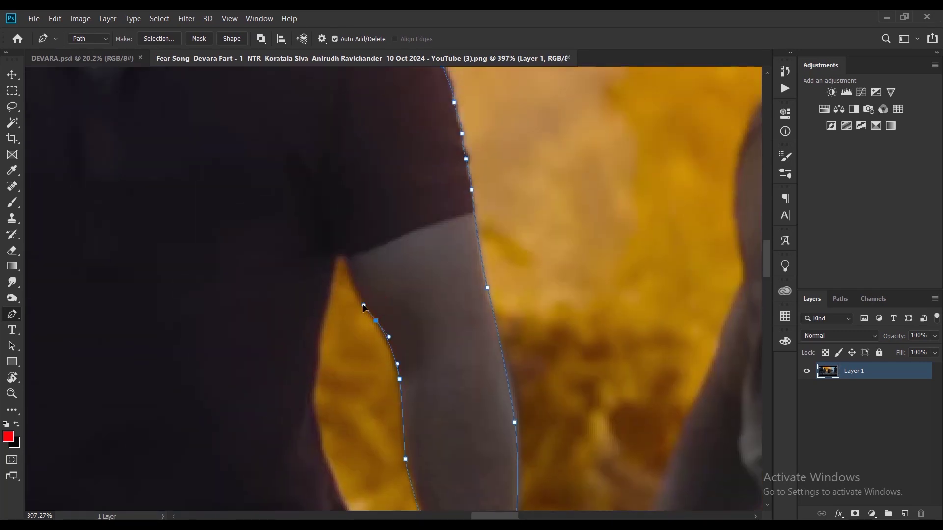
click(311, 242)
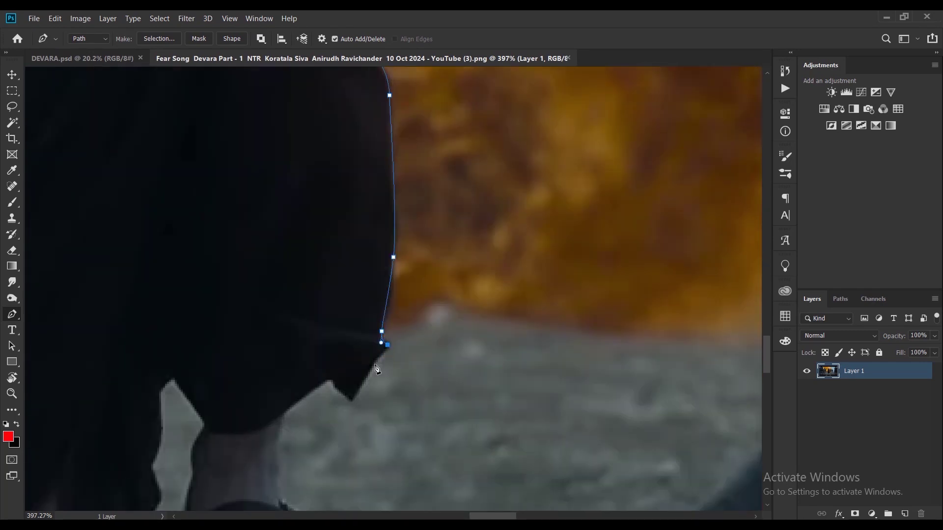
click(324, 379)
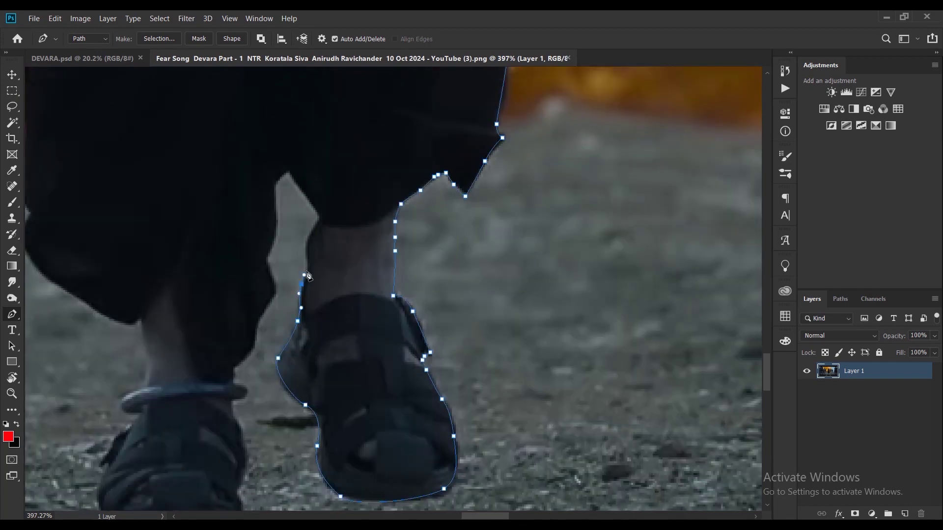
click(314, 307)
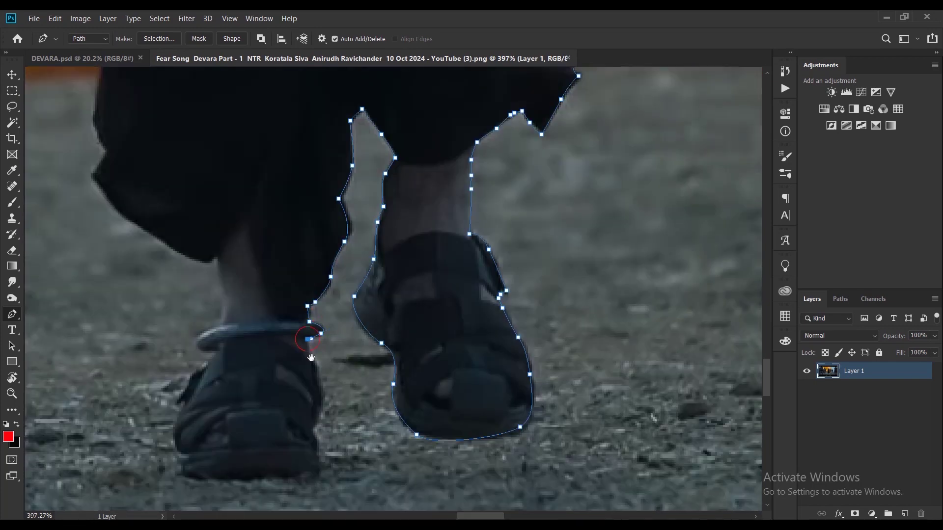
click(189, 430)
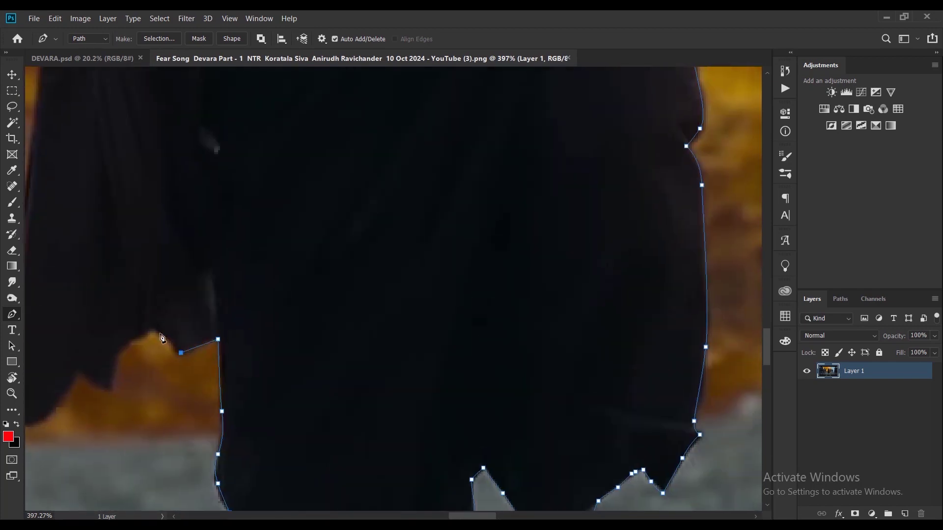
click(128, 425)
click(87, 437)
- Turn the path into a selection, drag the man into DEVARA.psd and enlarge him
key(ctrl+Return)
key(ctrl+0)
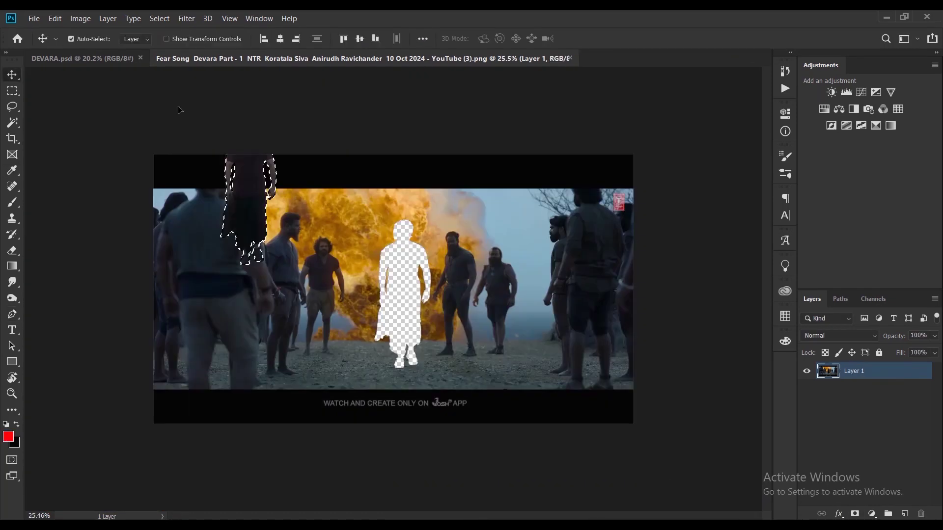
drag(256, 246, 393, 334)
key(ctrl+t)
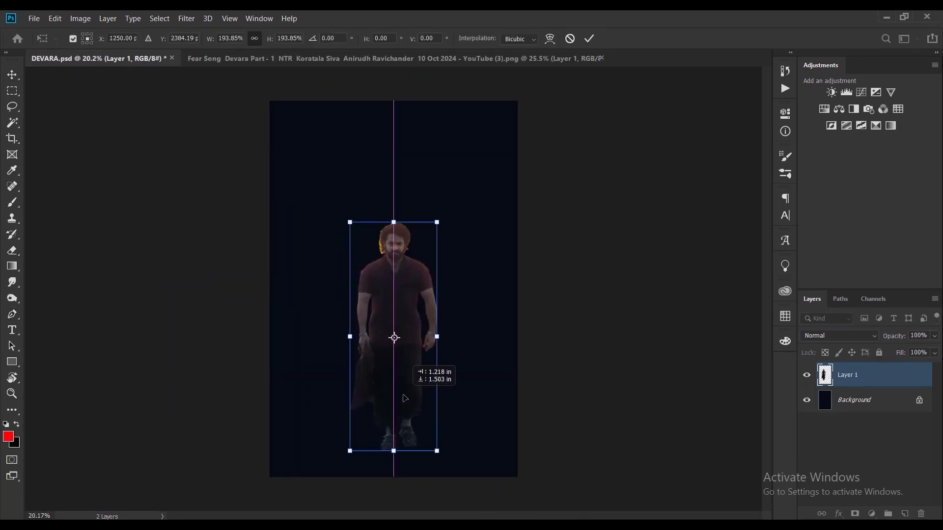
key(Return)
key(ctrl+Tab)
scroll(441, 317, up, 5)
- Start a Lasso selection of the man from the belt down the leg and heel
key(l)
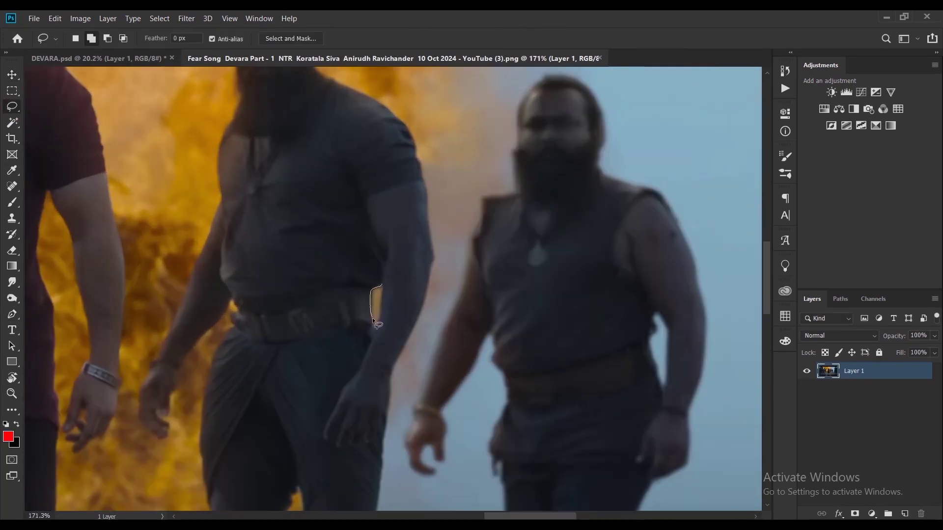
drag(422, 202, 420, 244)
mouse_move(228, 238)
mouse_down()
mouse_move(283, 211)
mouse_move(232, 271)
mouse_up()
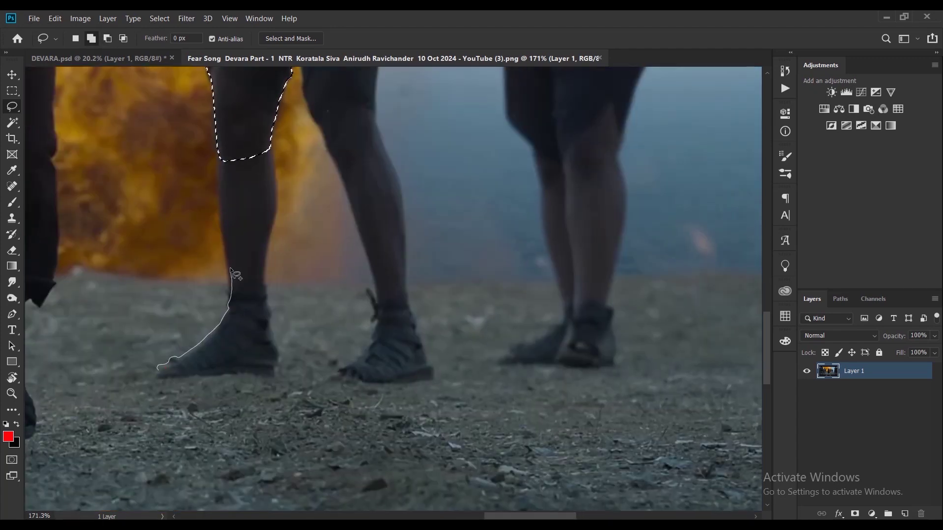
drag(256, 358, 273, 151)
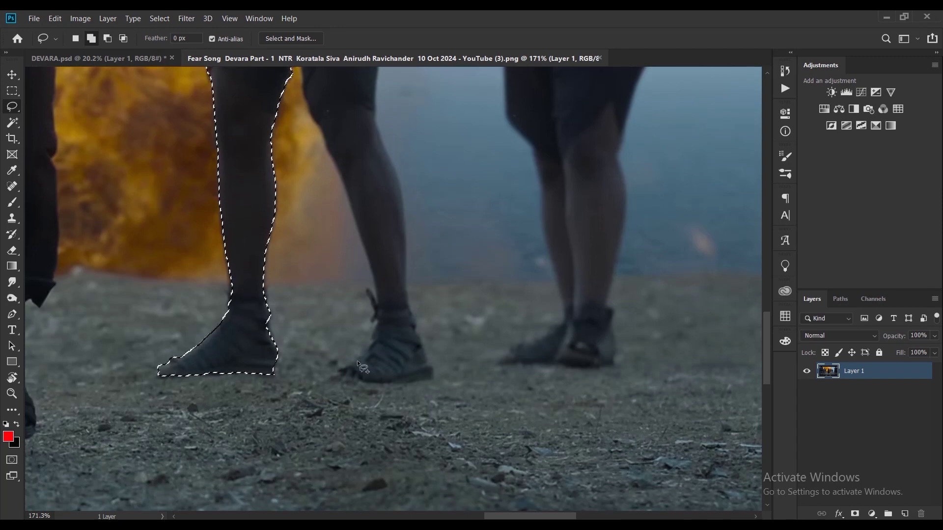
drag(427, 375, 431, 379)
drag(374, 314, 374, 116)
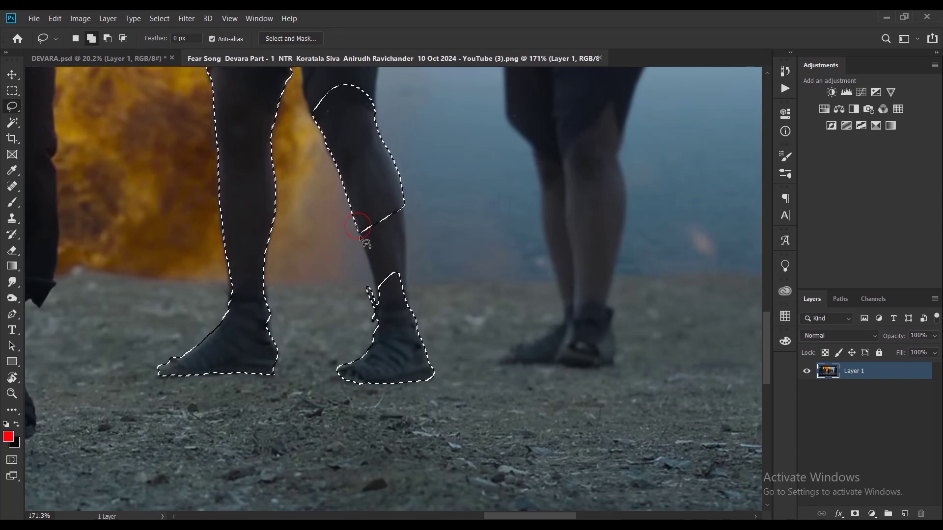
scroll(345, 156, up, 2)
scroll(338, 196, up, 2)
scroll(328, 262, up, 2)
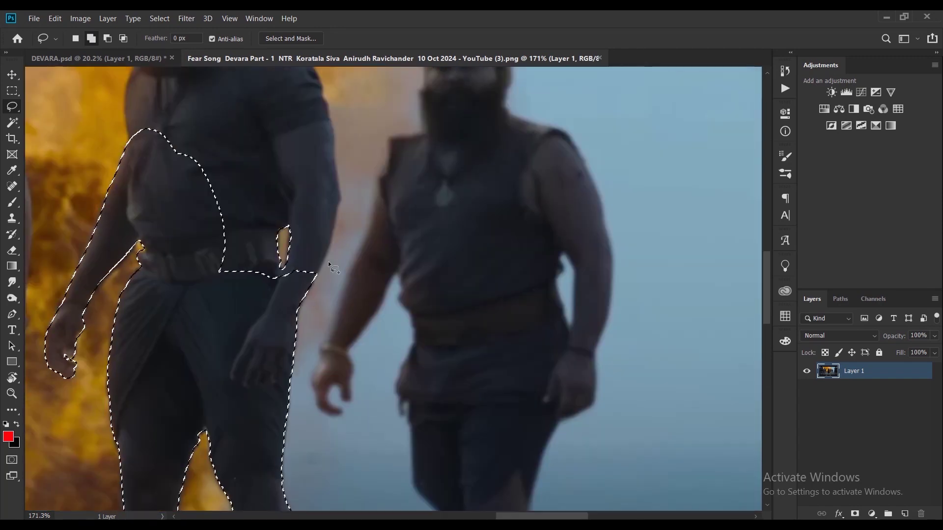
scroll(163, 181, up, 2)
- Extend the lasso selection to include the second foot, arm and hand
drag(163, 181, 208, 191)
scroll(208, 192, up, 2)
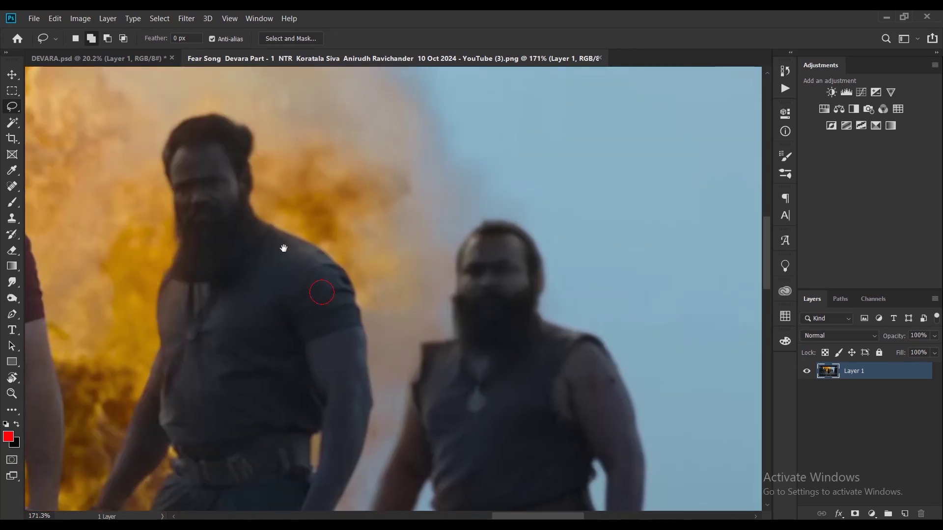
drag(235, 159, 326, 273)
scroll(326, 273, down, 3)
drag(255, 282, 265, 322)
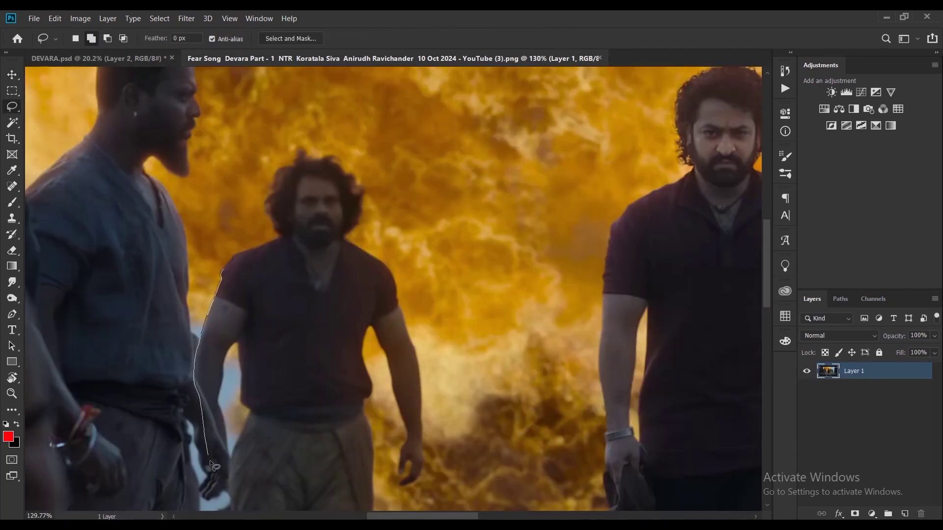
scroll(363, 196, down, 5)
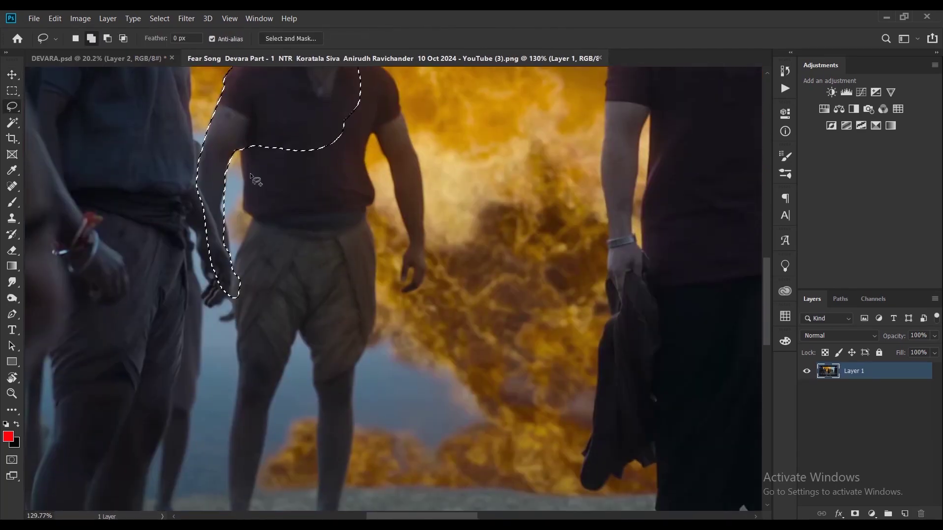
mouse_move(356, 170)
mouse_down()
mouse_move(244, 239)
mouse_move(299, 186)
mouse_up()
scroll(244, 368, down, 4)
drag(320, 367, 378, 409)
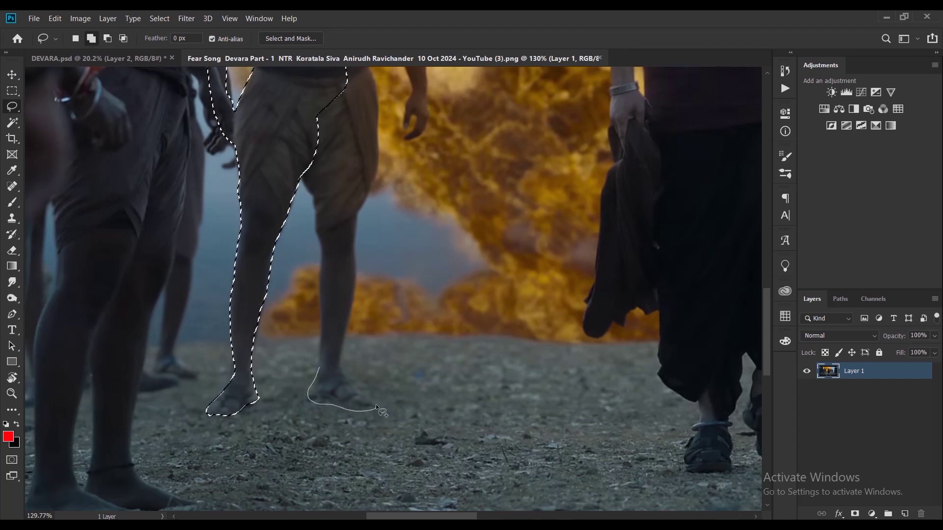
scroll(314, 206, up, 3)
scroll(307, 179, up, 3)
scroll(307, 179, up, 3)
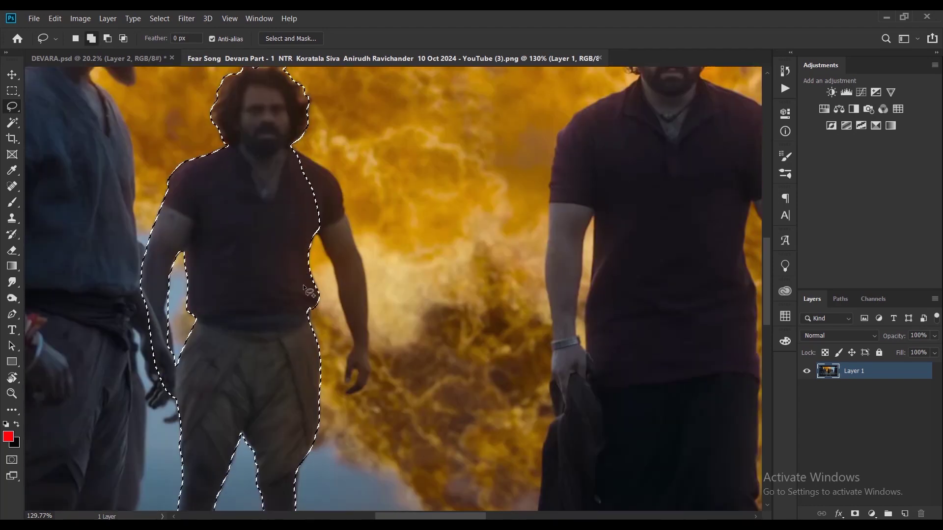
mouse_move(308, 179)
mouse_down()
mouse_move(294, 357)
mouse_move(246, 166)
mouse_up()
scroll(295, 357, up, 3)
- Copy the curly-haired man into the poster and place him left, behind the main figure
key(ctrl+c)
click(99, 58)
key(ctrl+v)
drag(393, 294, 315, 310)
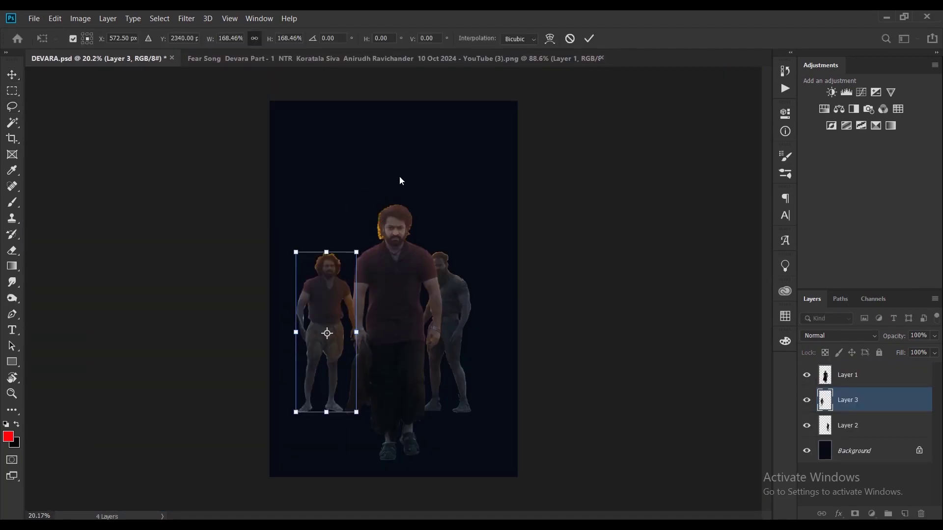
key(ctrl+Tab)
- Lasso the two men on the right and place them enlarged at the poster's right edge
scroll(395, 295, up, 3)
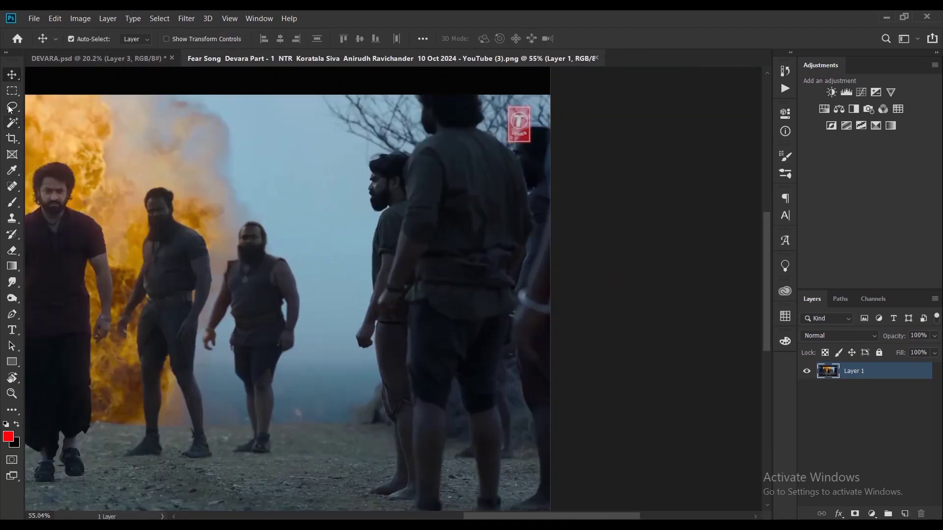
key(l)
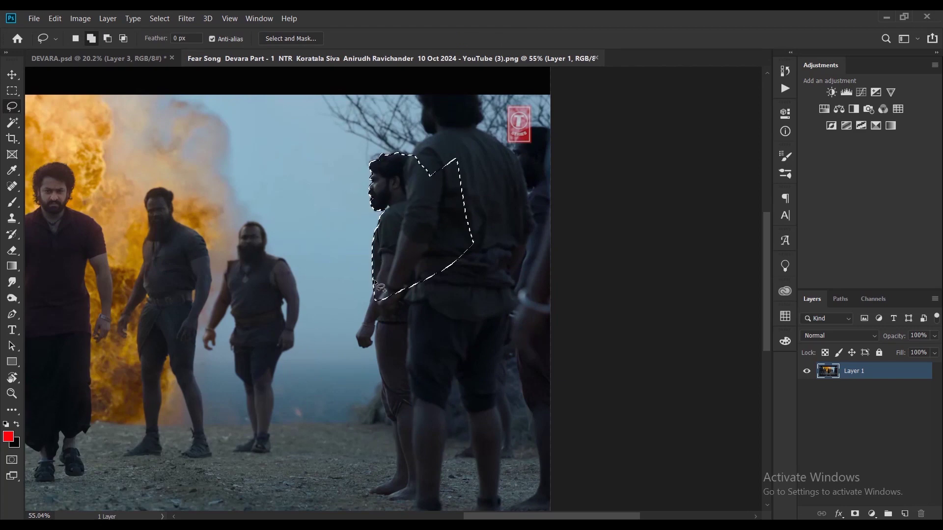
scroll(378, 337, down, 2)
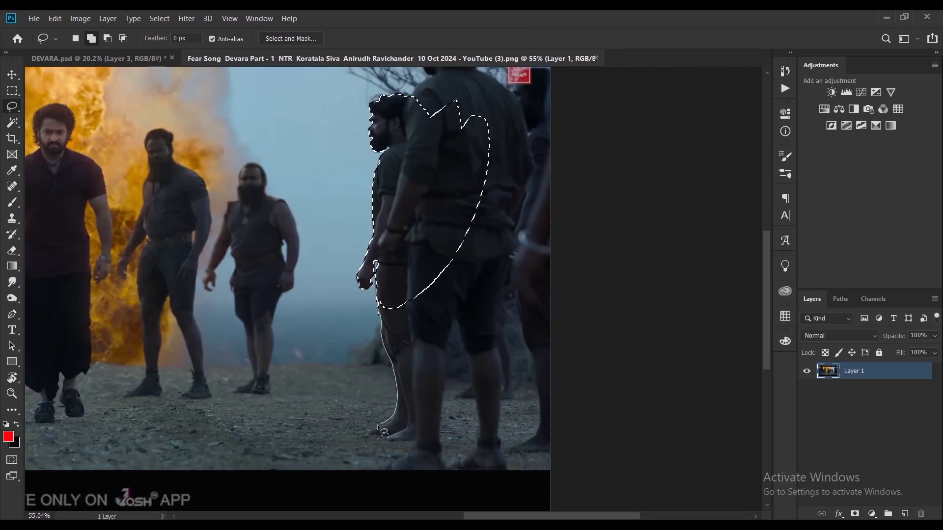
drag(383, 432, 506, 275)
drag(535, 174, 510, 259)
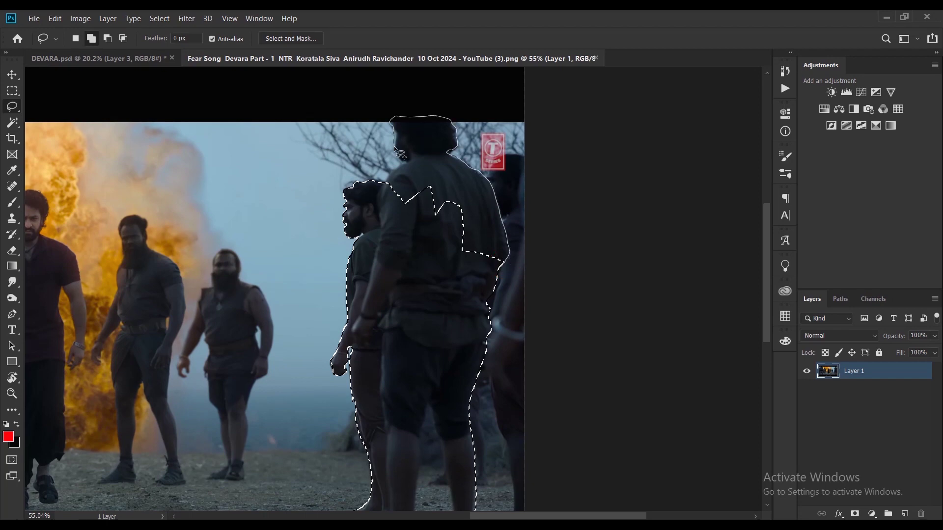
key(v)
mouse_move(400, 153)
mouse_down()
mouse_move(482, 322)
mouse_move(605, 99)
mouse_up()
key(ctrl+t)
key(Return)
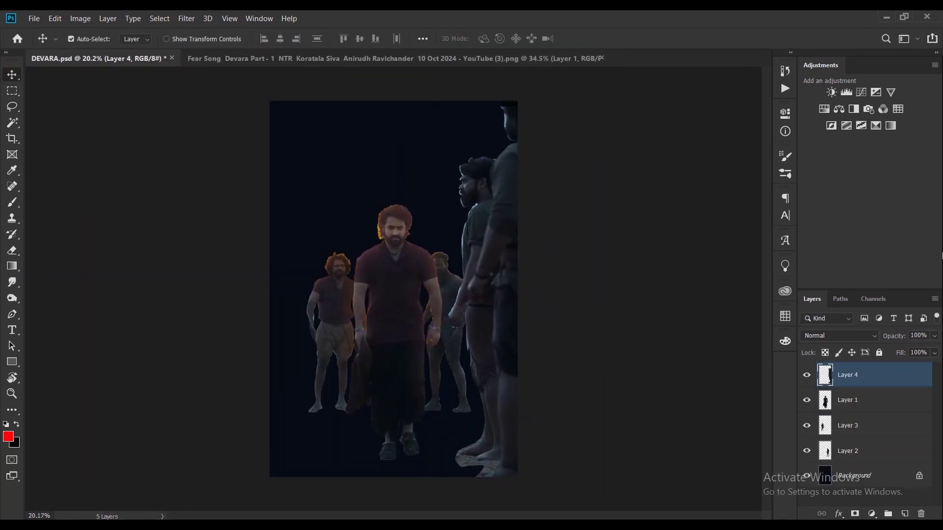
- Bring the left-side men into the poster, enlarge them and position them along the left edge
click(393, 58)
key(l)
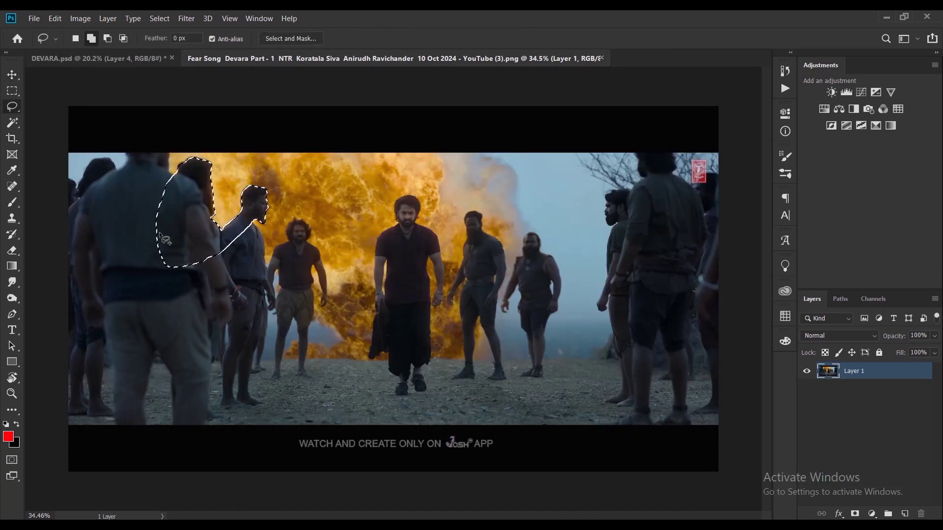
key(v)
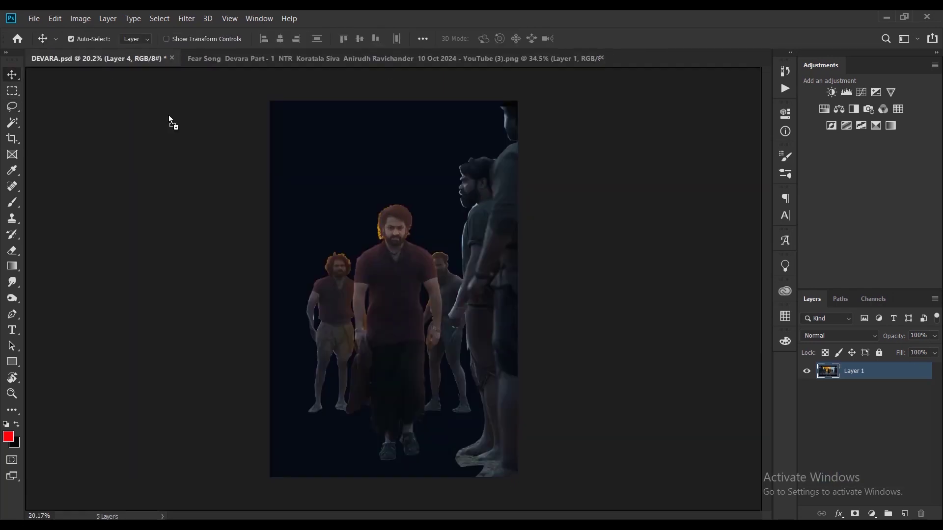
drag(265, 243, 284, 347)
key(ctrl+t)
drag(227, 210, 190, 127)
key(Return)
drag(301, 231, 312, 243)
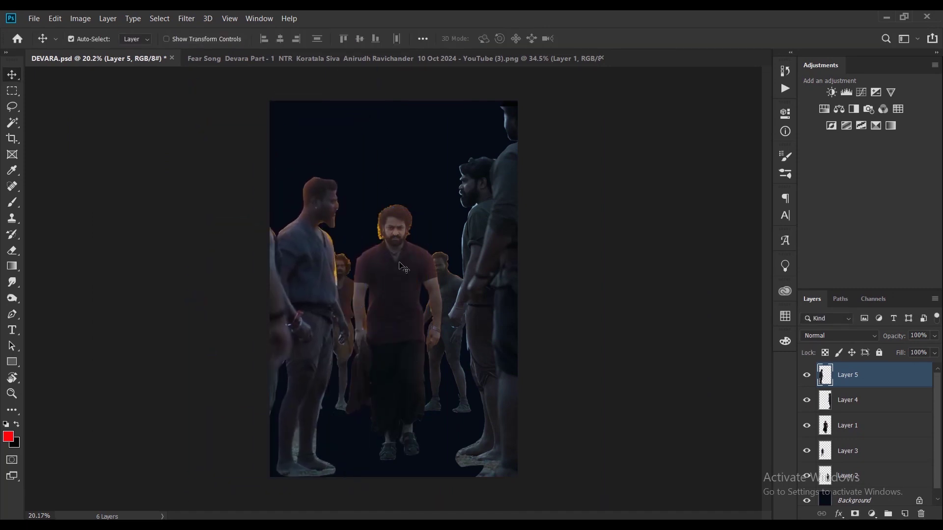
- Nudge the right-edge men slightly lower and close the movie still
drag(483, 275, 484, 280)
click(398, 295)
click(602, 58)
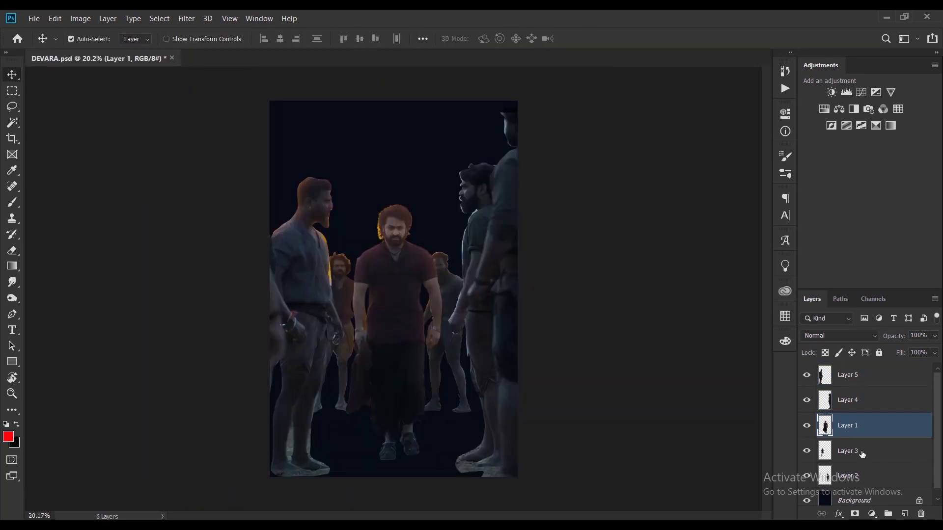
- Add a red solid colour fill layer and send it below the figures
click(848, 400)
click(871, 514)
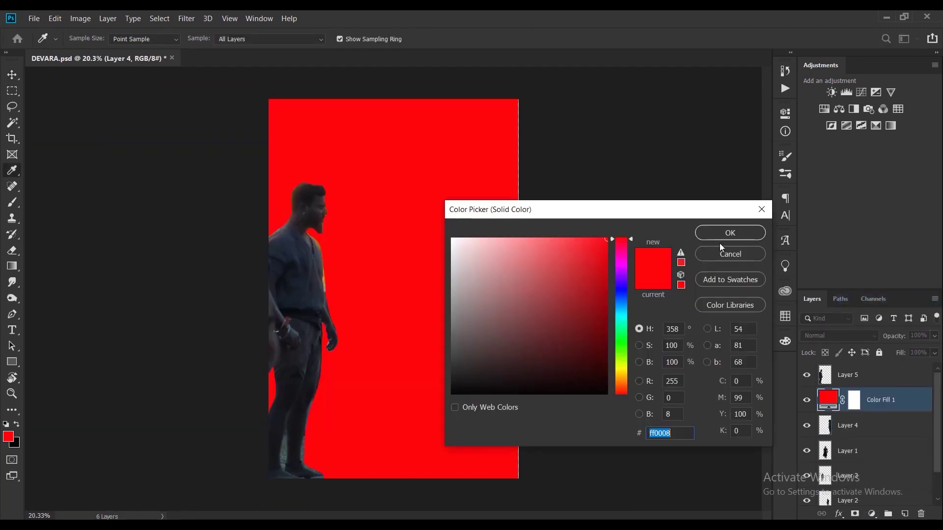
click(730, 233)
key(ctrl+shift+bracketleft)
- Paint dark brown shadows under the figures' feet on a new layer with a larger brush
click(905, 514)
key(b)
key(F6)
click(712, 470)
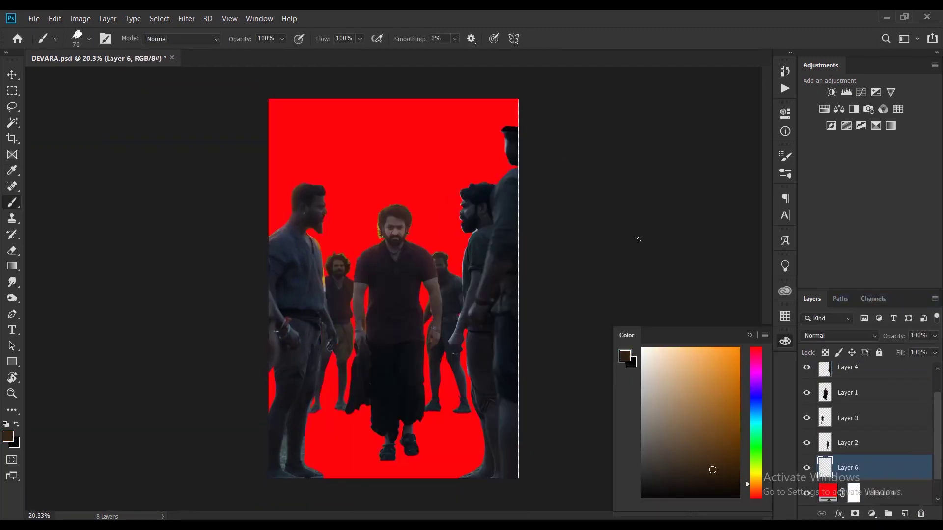
key(bracketright)
key(bracketright)
key(bracketright)
drag(352, 407, 437, 464)
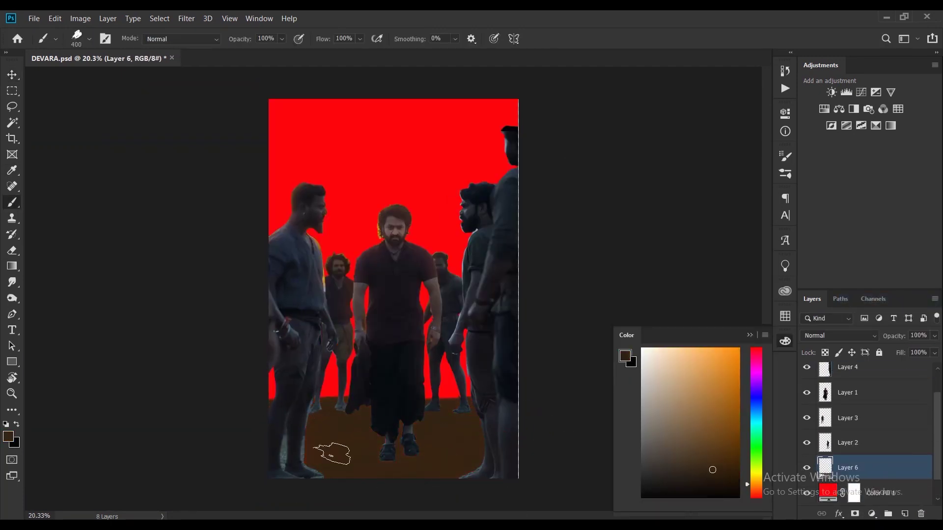
key(F6)
- Spread the characters apart by moving the centre, left, right and background figures
key(ctrl+0)
key(v)
mouse_move(393, 326)
mouse_down()
mouse_move(397, 288)
mouse_move(343, 319)
mouse_up()
drag(295, 294, 310, 290)
drag(397, 285, 408, 276)
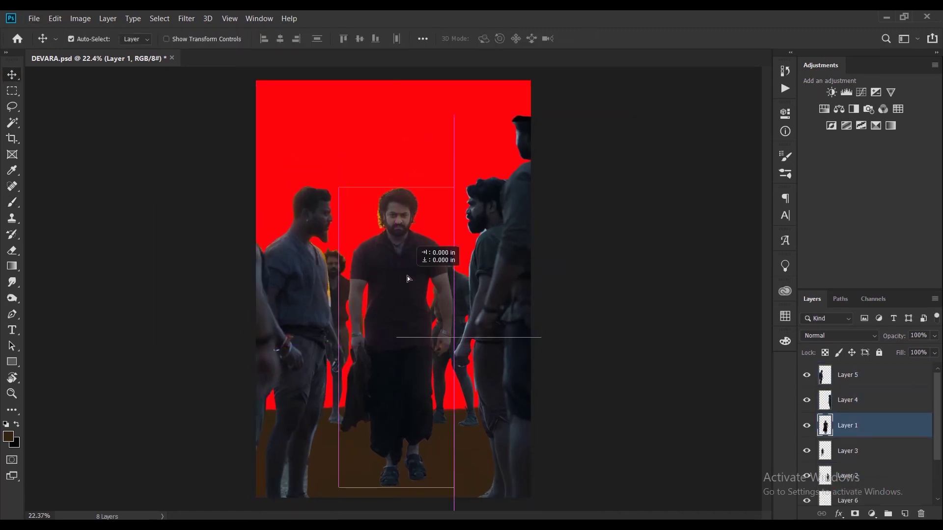
click(295, 295)
key(b)
alt+click(522, 120)
key(v)
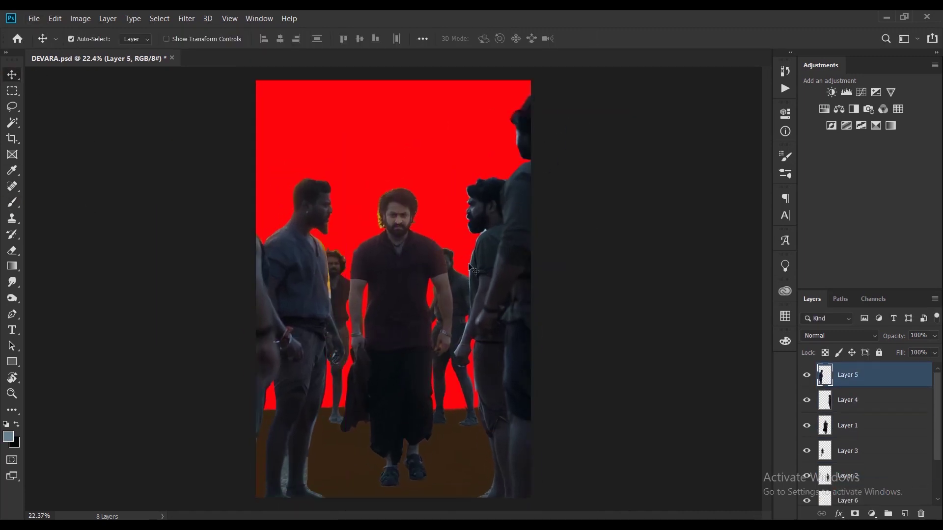
drag(511, 314, 520, 313)
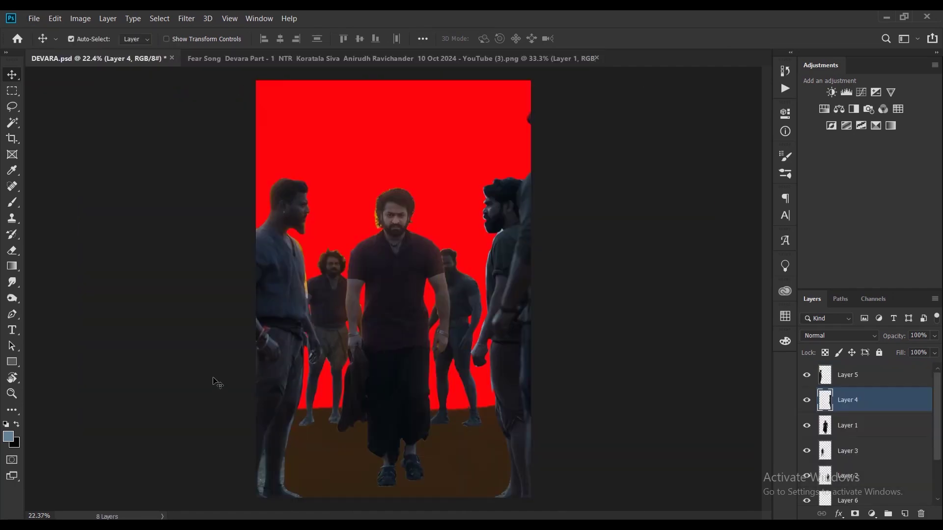
- Select Layer 6, the ground shadow layer, and pick a new painting colour
scroll(864, 442, down, 2)
click(861, 448)
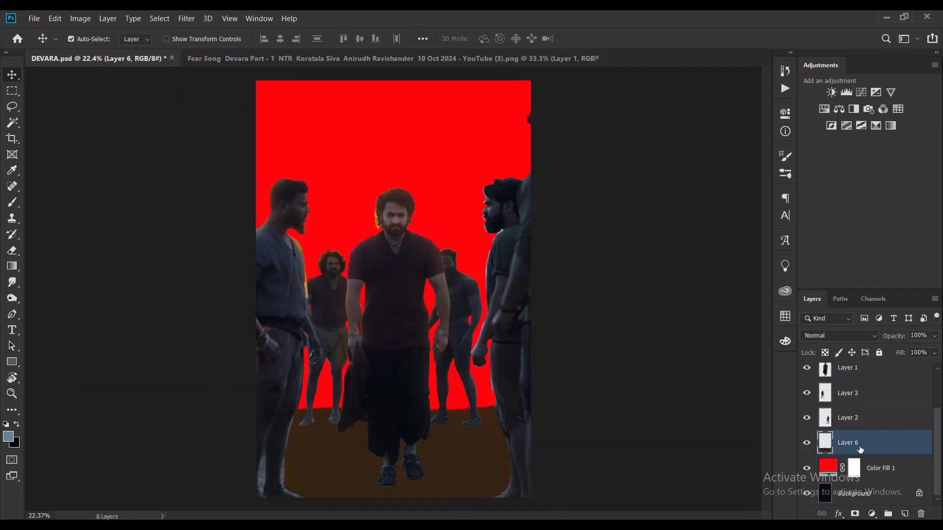
scroll(452, 252, down, 1)
scroll(449, 247, up, 1)
scroll(430, 306, up, 2)
scroll(429, 307, down, 1)
key(F6)
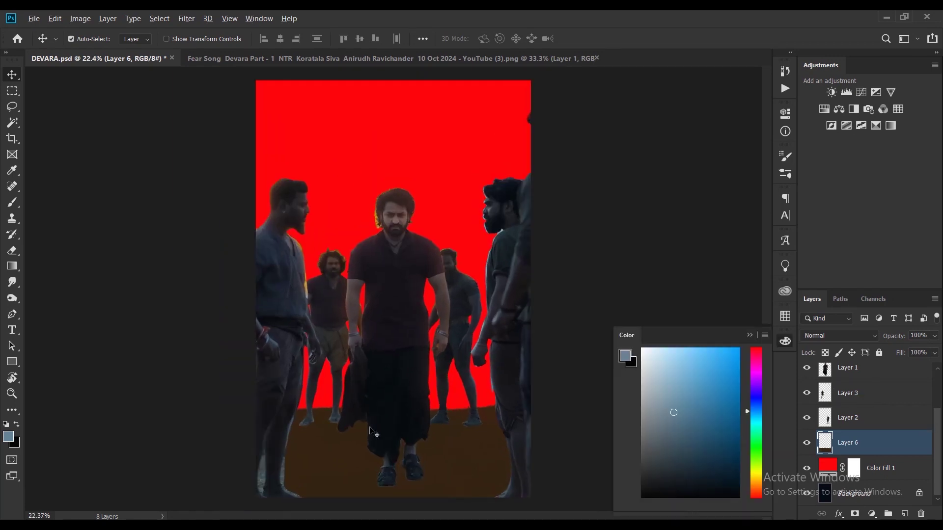
key(b)
alt+click(285, 432)
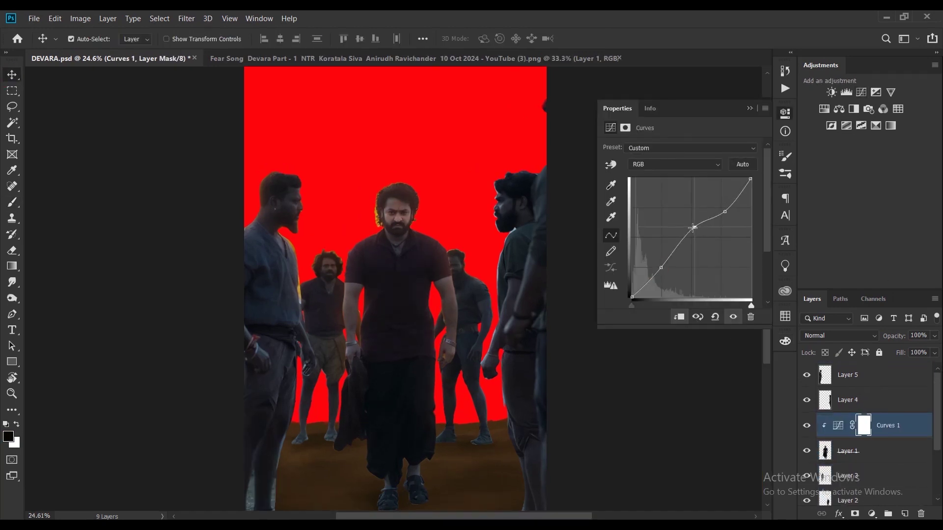
- Reshape the clipped Curves to darken the character, then bring up the Color Balance 1 settings
mouse_move(693, 227)
mouse_down()
mouse_move(647, 285)
mouse_move(659, 266)
mouse_up()
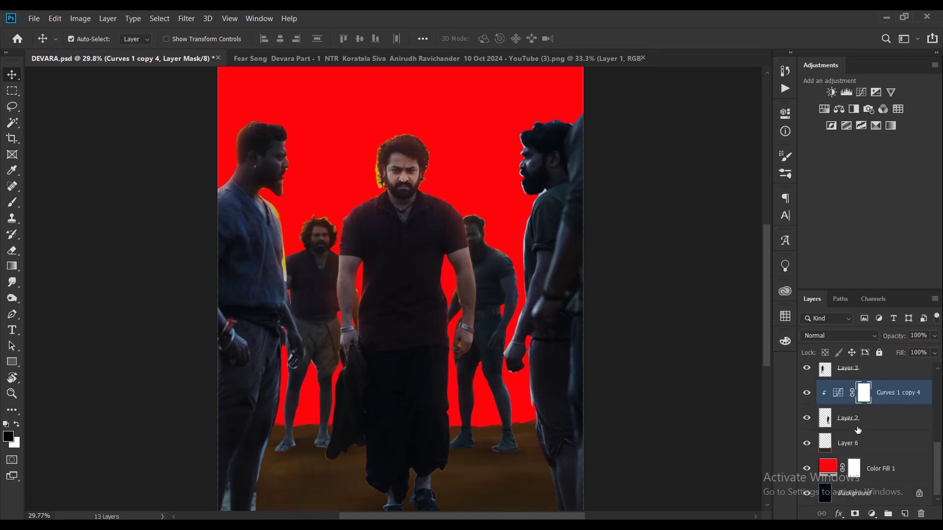
scroll(858, 430, up, 5)
double_click(828, 450)
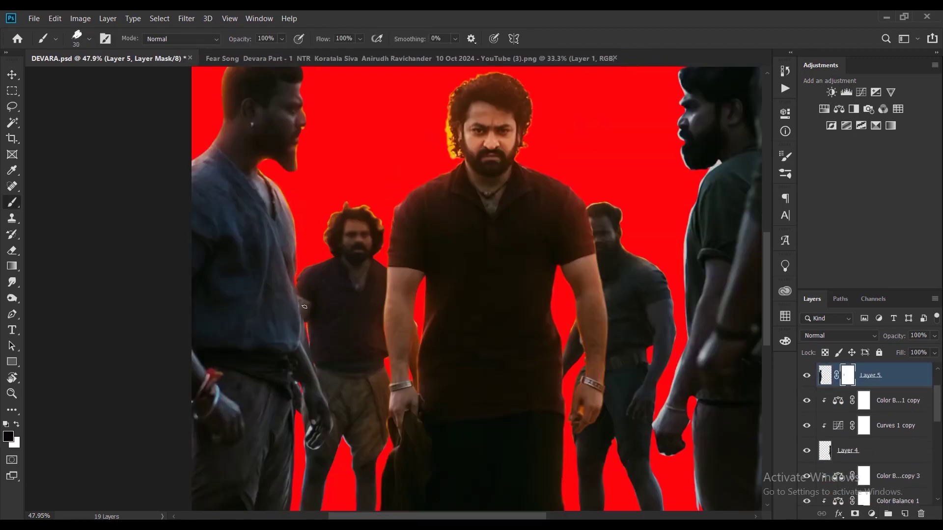
- Clean up the figure masks around the feet and ground, swapping foreground and background colours
drag(332, 421, 300, 392)
scroll(267, 365, down, 3)
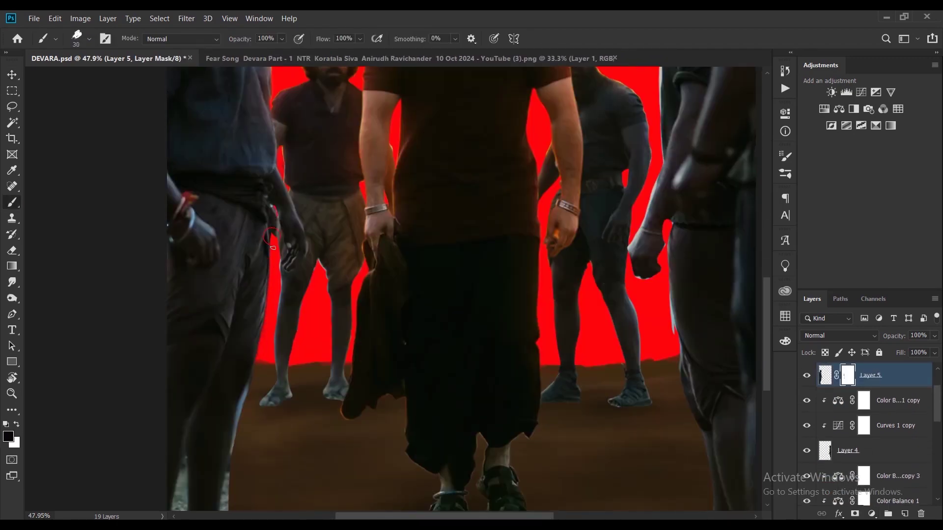
scroll(273, 248, down, 2)
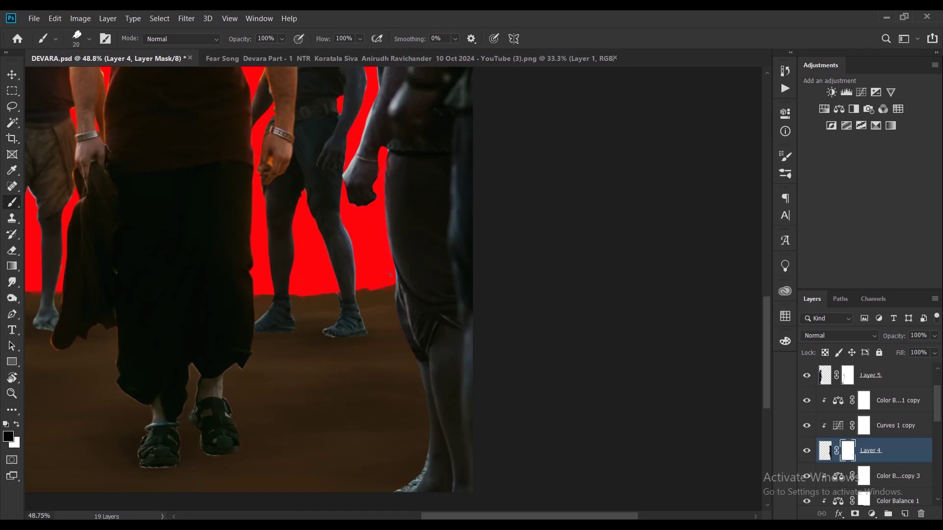
scroll(401, 366, down, 2)
scroll(406, 364, up, 8)
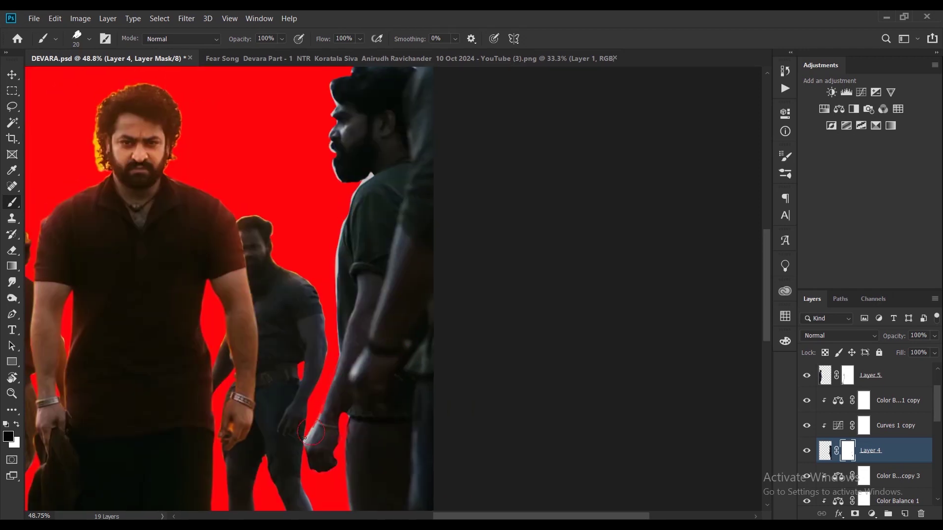
scroll(337, 303, up, 1)
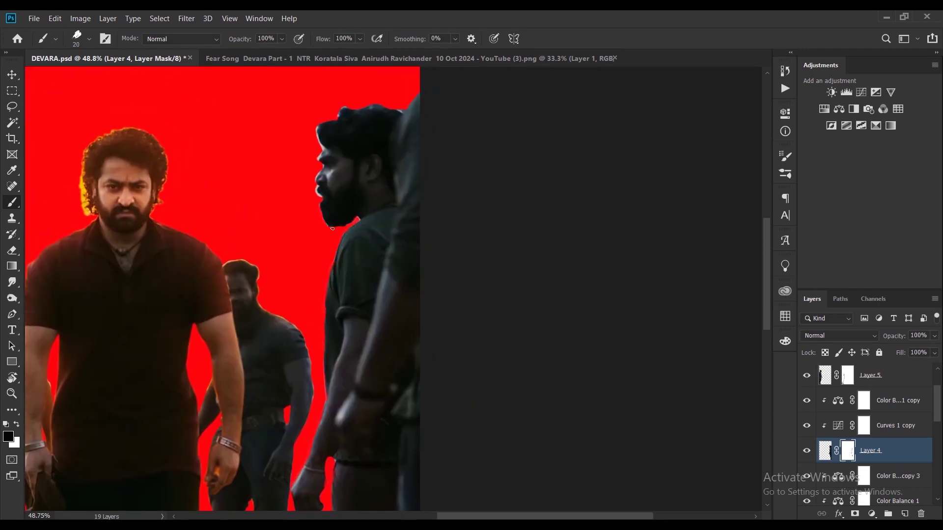
key(x)
scroll(331, 145, down, 5)
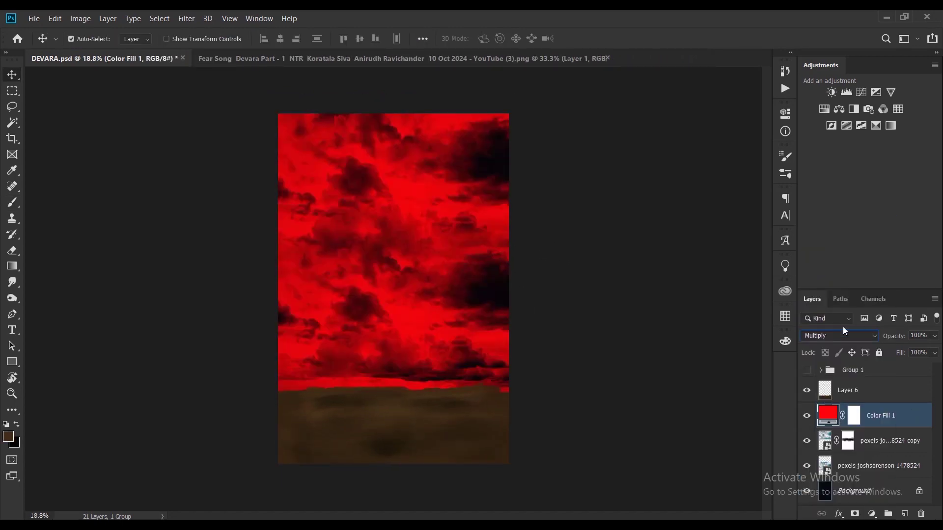
- Set Color Fill 1 to Multiply and apply its Blend If so cloud highlights show through
key(alt+shift+m)
double_click(894, 415)
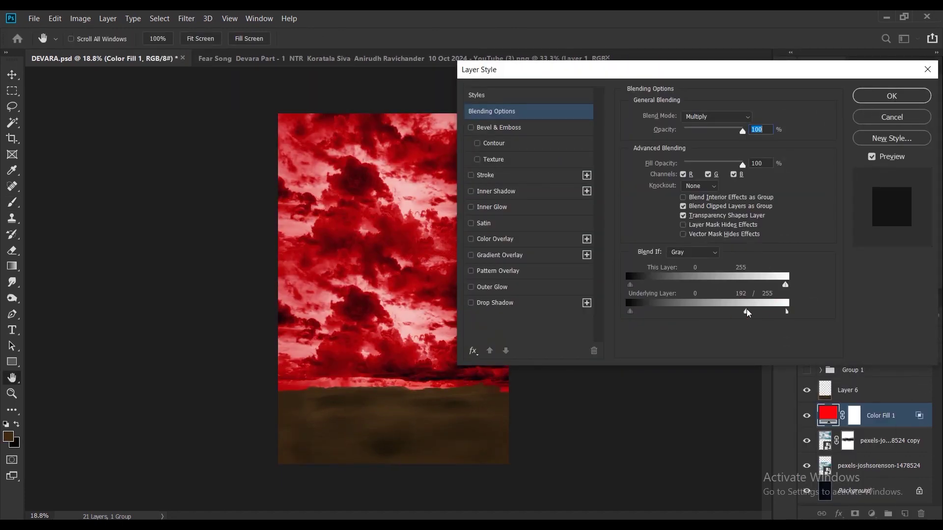
key(Return)
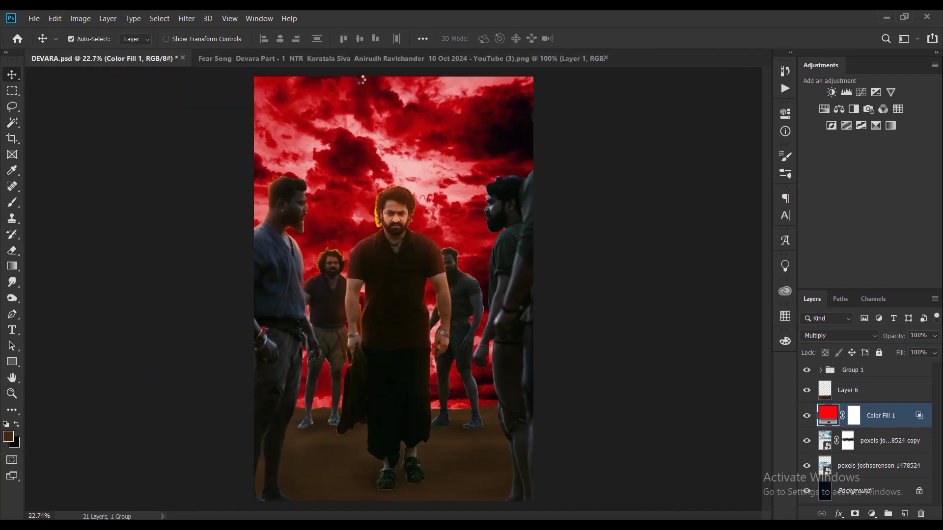
- Add a dark brown #3c260c Color Fill 2 layer and paste in the fire image
click(872, 514)
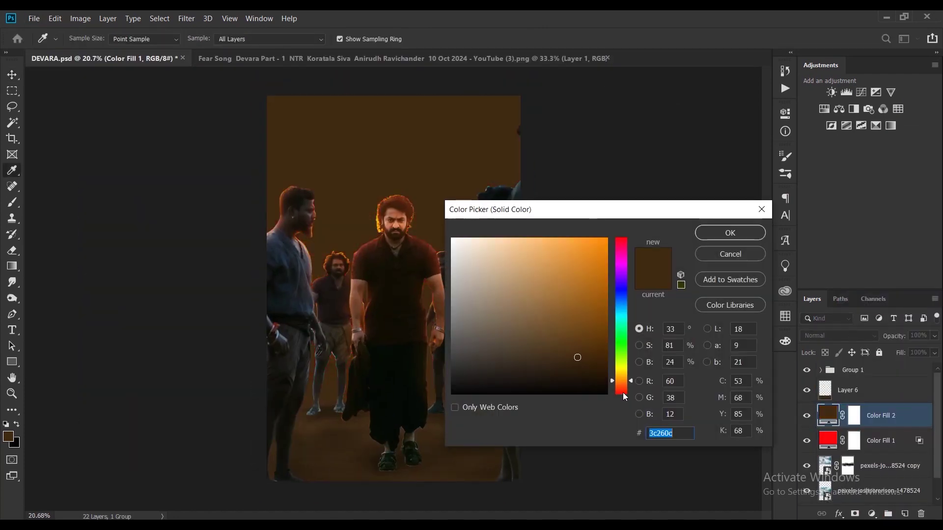
click(606, 246)
click(726, 231)
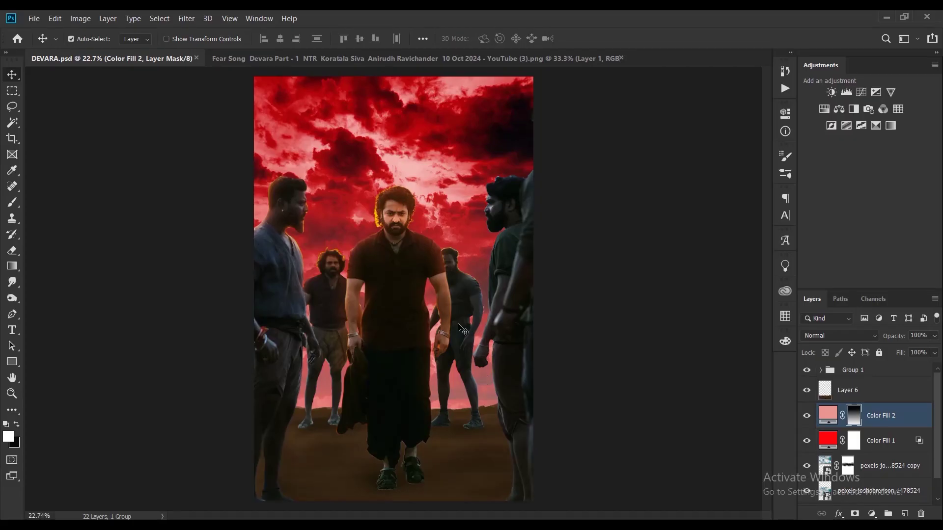
key(ctrl+v)
- Move the fire onto the horizon and fade its top into the sky with a gradient mask
key(shift+alt+s)
scroll(517, 412, up, 2)
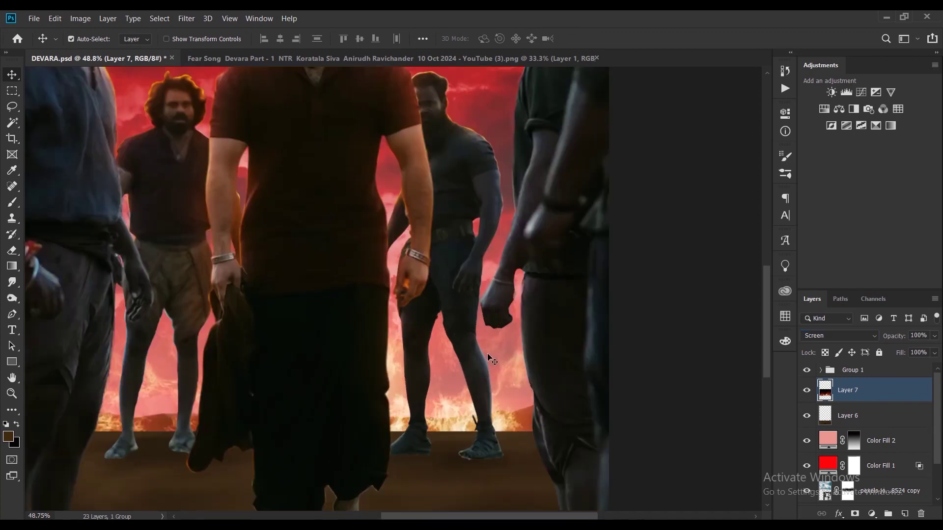
key(shift+alt+n)
drag(458, 358, 481, 306)
scroll(482, 306, up, 2)
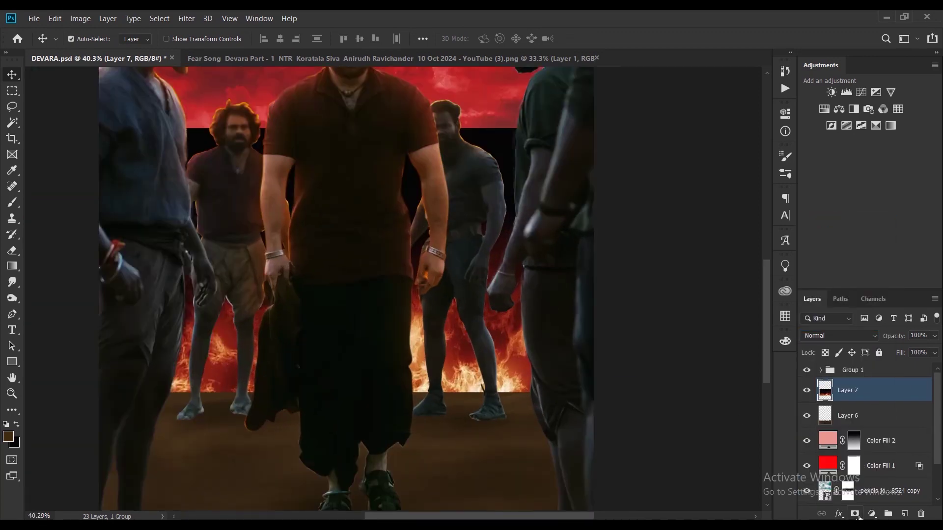
click(855, 514)
key(g)
drag(337, 96, 337, 337)
click(807, 370)
key(ctrl+t)
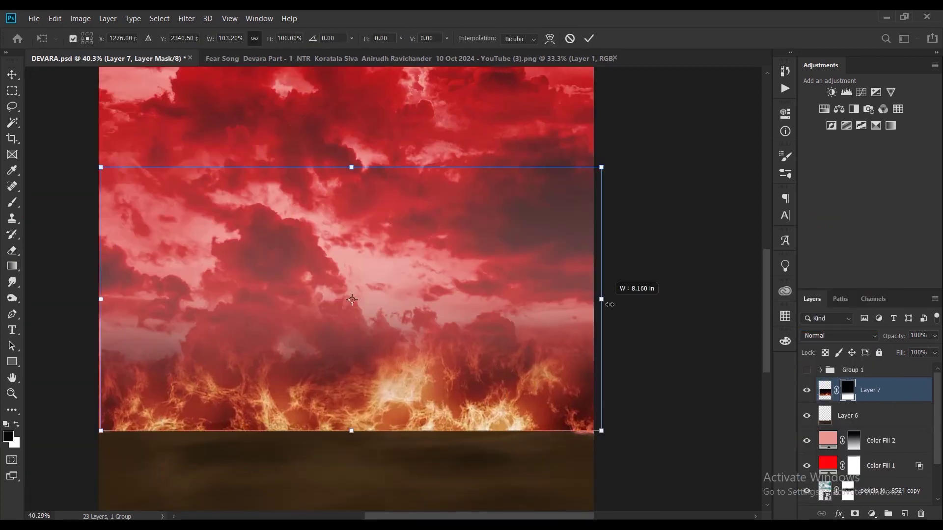
key(Return)
- Target Layer 7's mask and load a smaller RB Cloud Brush 01 for painting it
click(14, 201)
click(847, 390)
right_click(363, 322)
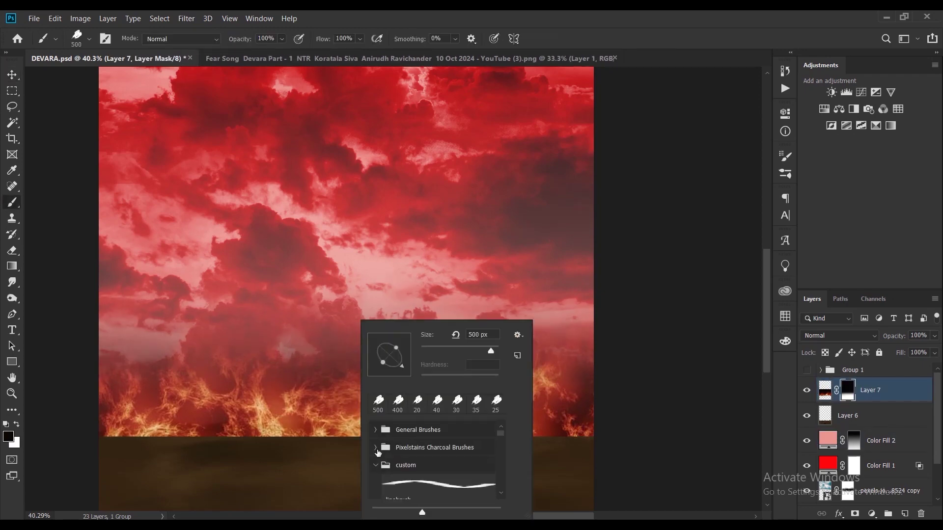
scroll(438, 462, down, 3)
scroll(437, 462, down, 2)
scroll(398, 470, down, 2)
click(398, 470)
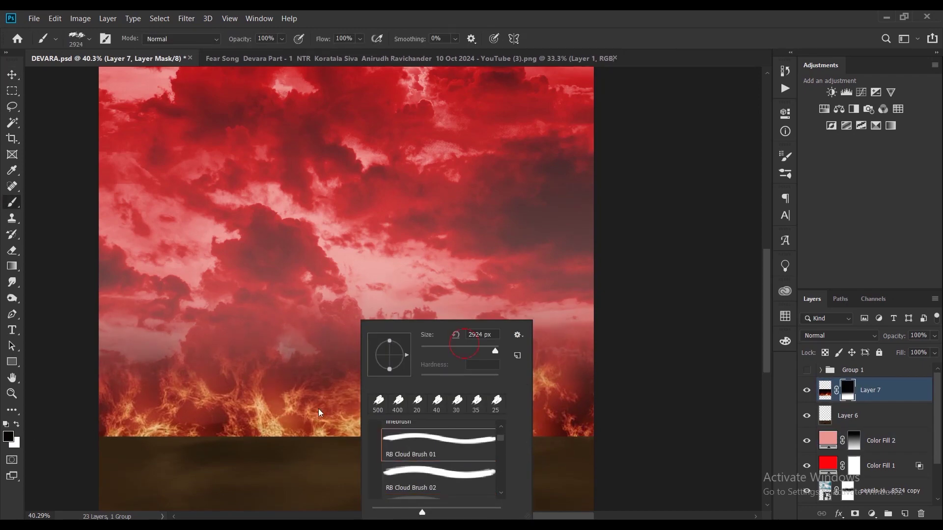
key(Return)
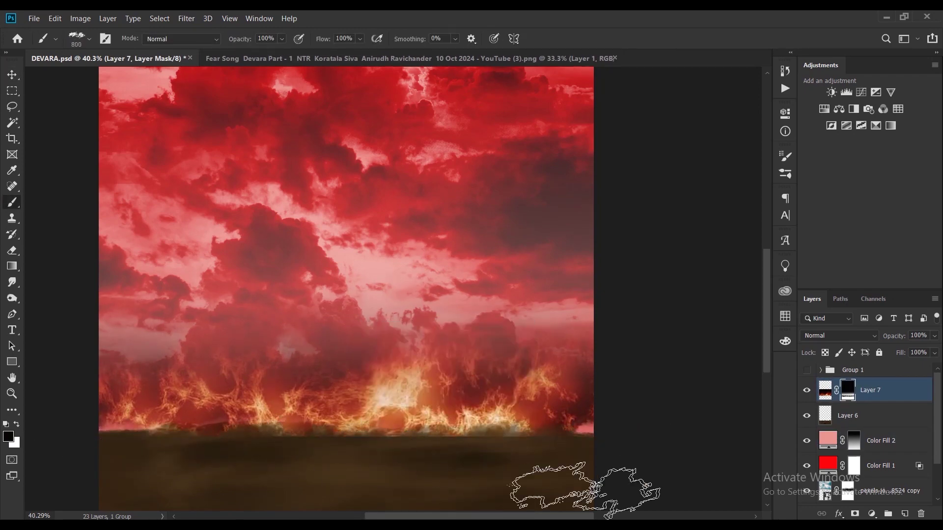
- Paste a second fire image as Layer 8 and give it a layer mask
key(v)
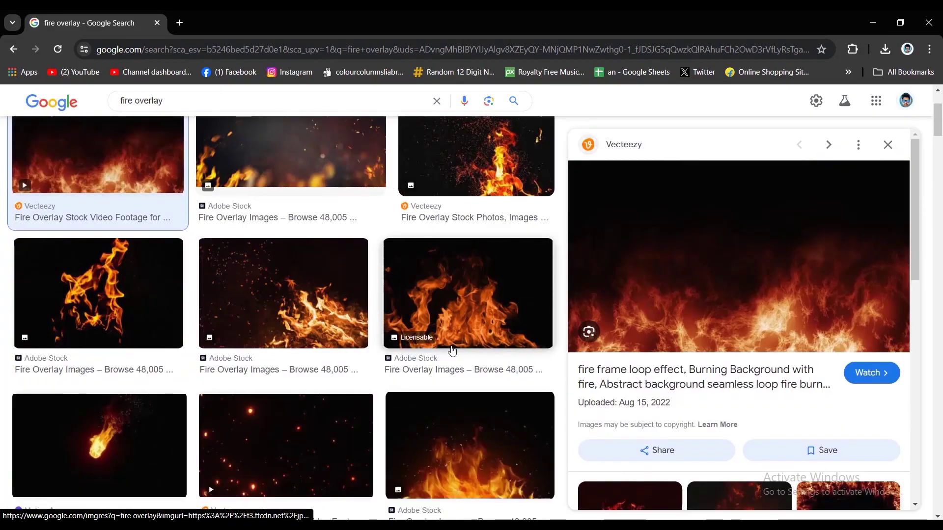
click(453, 350)
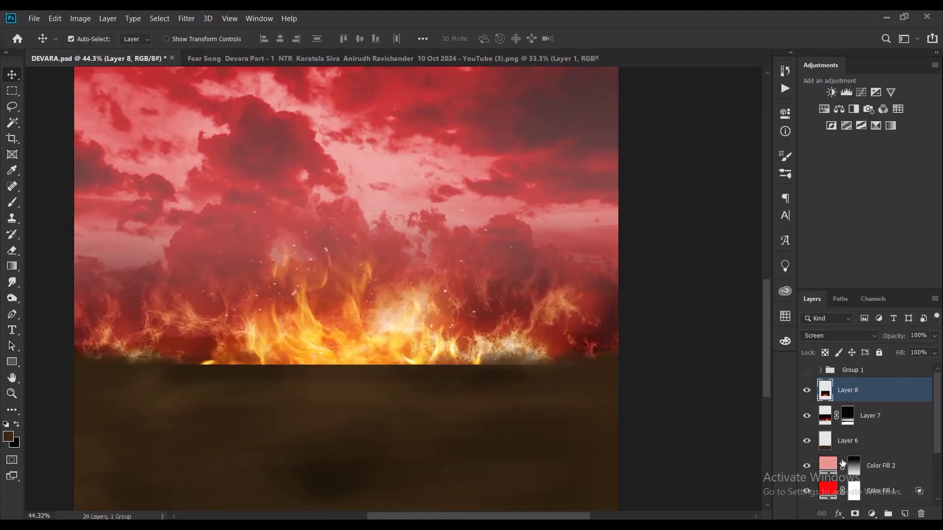
click(807, 370)
key(ctrl+minus)
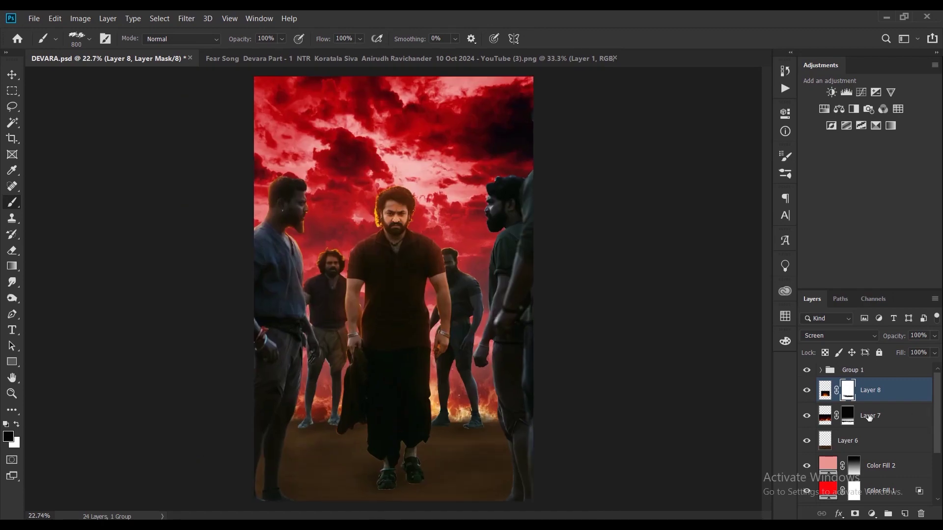
- Free-transform the Layer 6 ground layer and confirm it
click(848, 440)
key(v)
key(ctrl+t)
key(Return)
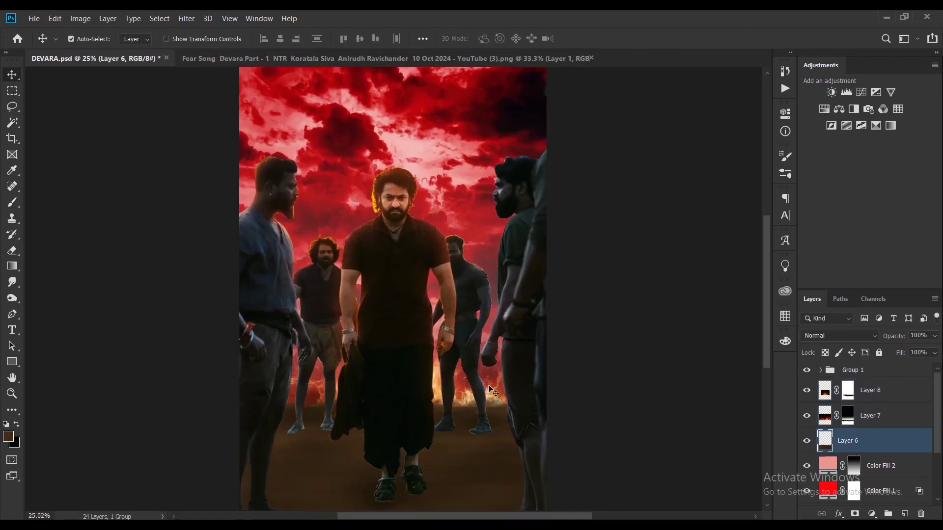
- Add Layer 9 in Color Dodge and paint an orange glow along the fire line
key(ctrl+shift+alt+n)
click(807, 371)
key(b)
click(839, 335)
click(835, 322)
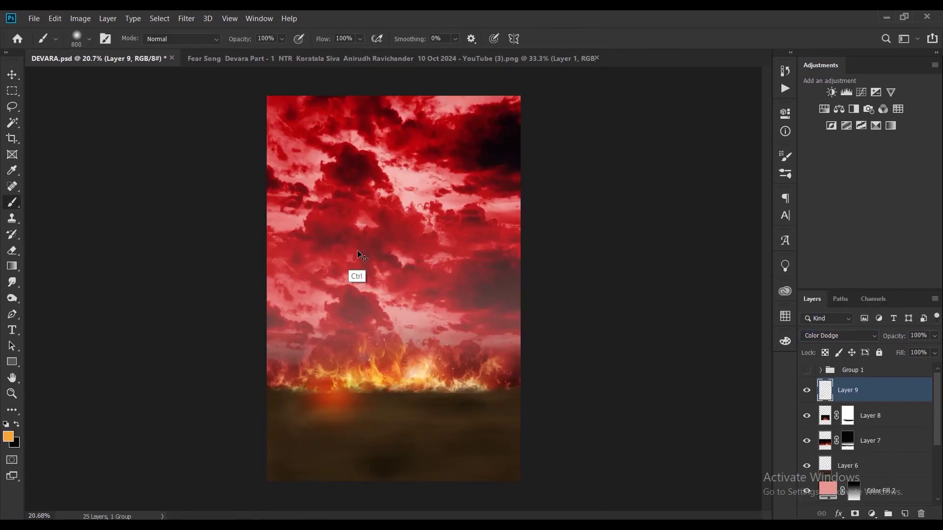
key(bracketleft)
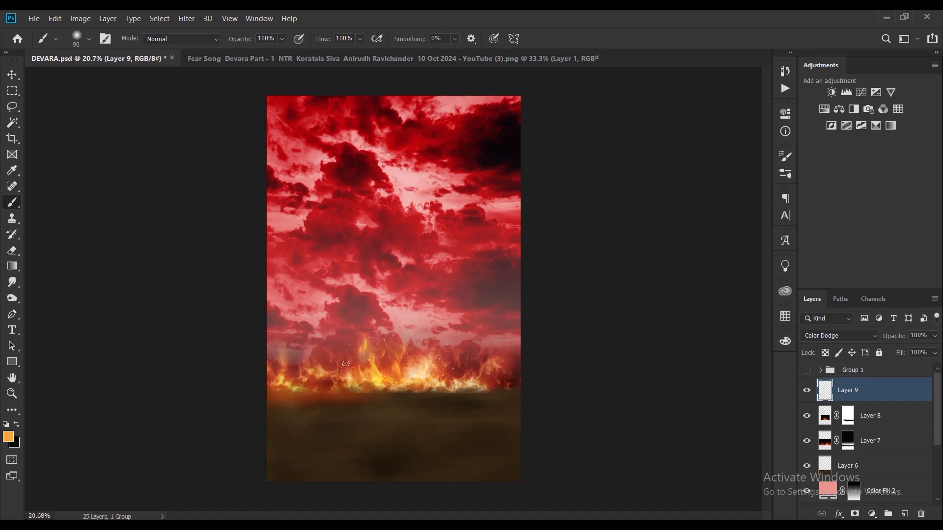
key(bracketright)
key(bracketright)
drag(506, 390, 294, 403)
- Toggle the characters group, select Layer 8, and return to the fire image search
click(807, 371)
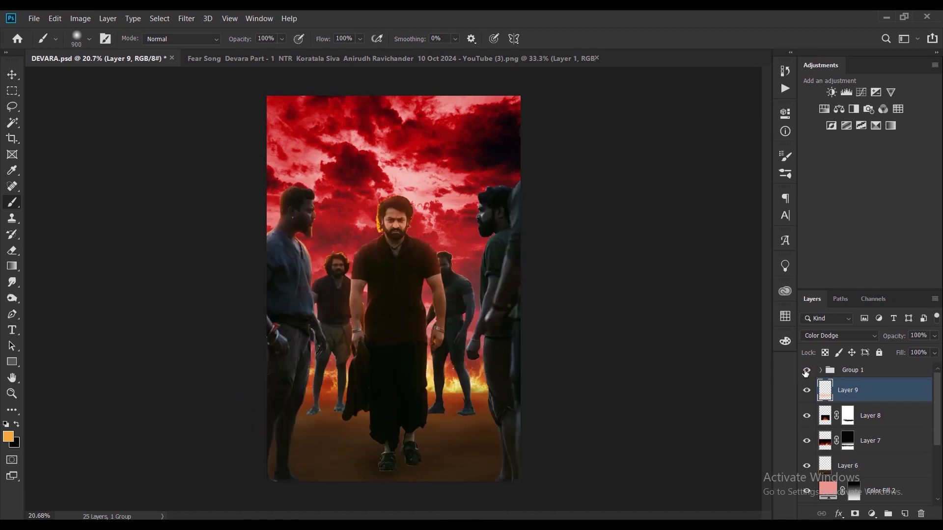
click(806, 372)
key(v)
click(870, 415)
key(alt+Tab)
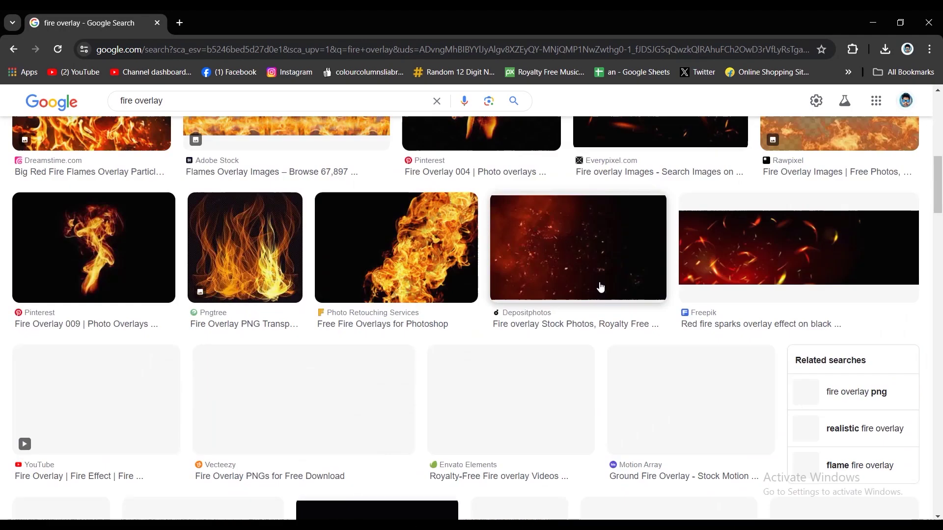
scroll(539, 243, down, 4)
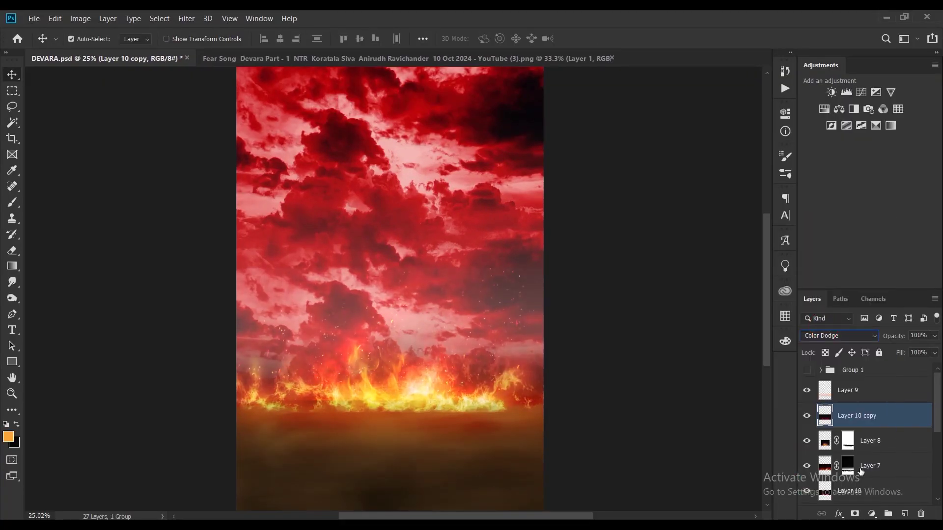
- On a new layer, paint dark red smoke across the middle of the sky with a cloud brush
key(ctrl+shift+alt+n)
key(b)
right_click(413, 305)
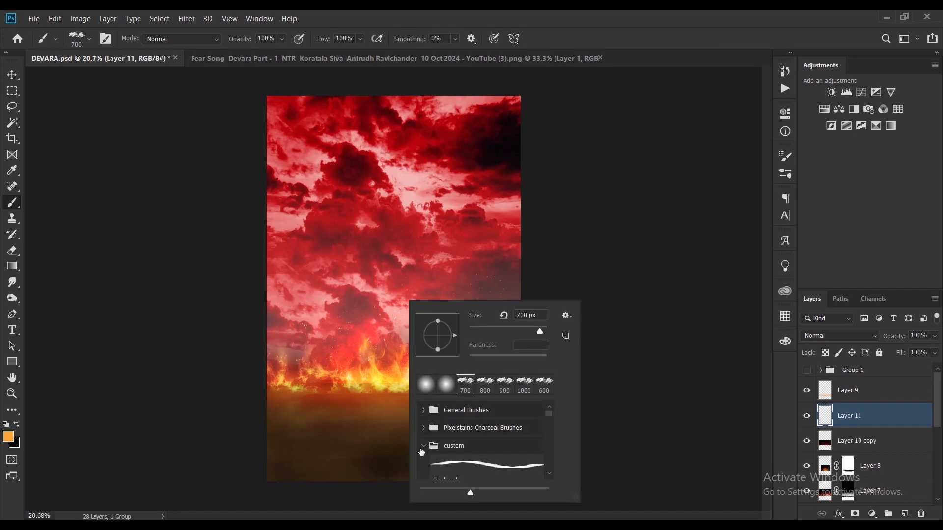
scroll(427, 427, down, 3)
click(425, 420)
double_click(475, 449)
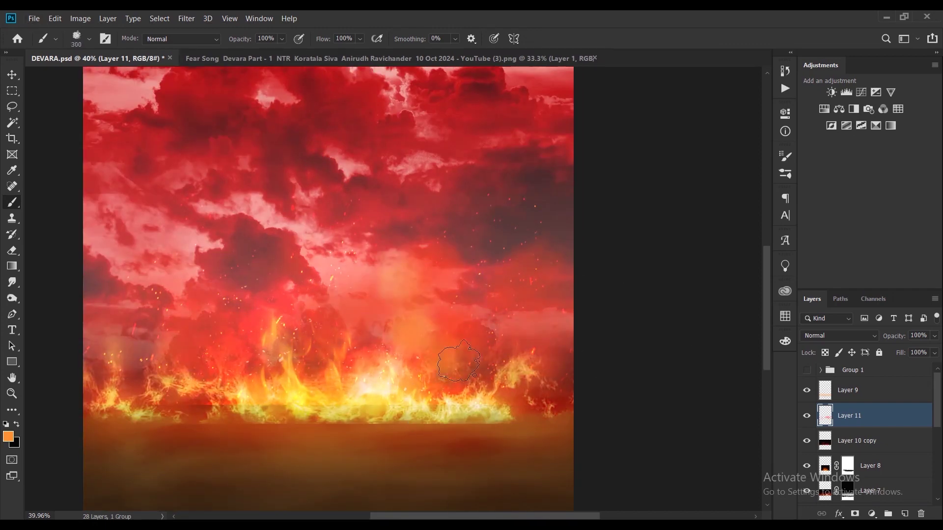
click(786, 341)
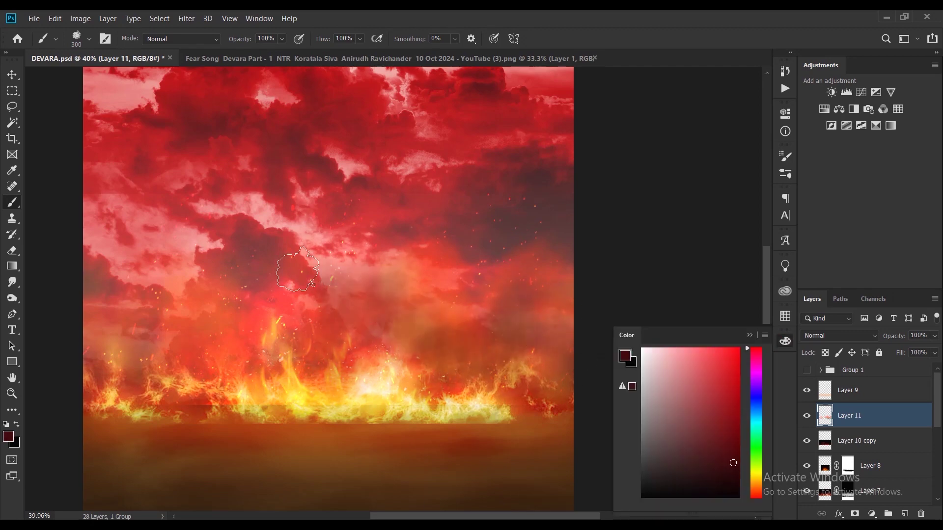
right_click(297, 270)
right_click(288, 296)
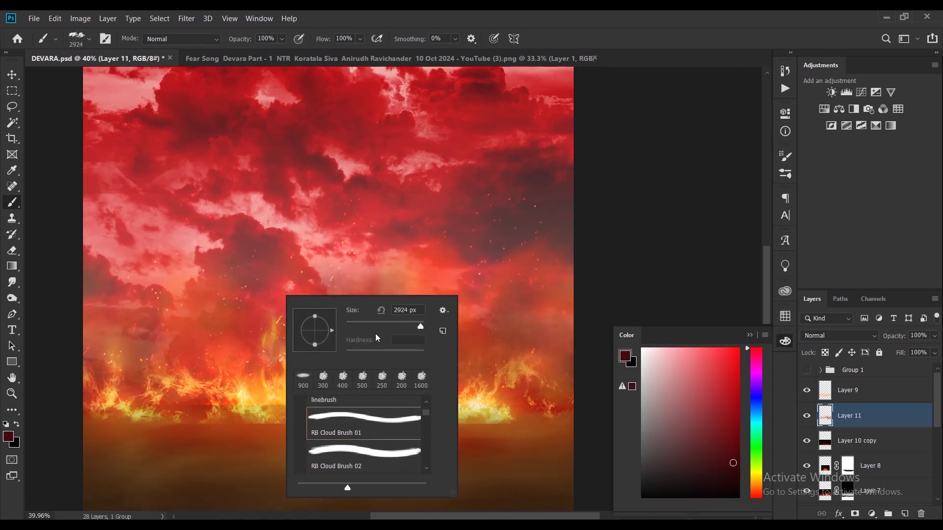
key(Return)
drag(515, 344, 123, 339)
- Move Layer 10 copy and Layer 11 below Layer 10 and merge down
drag(857, 440, 864, 489)
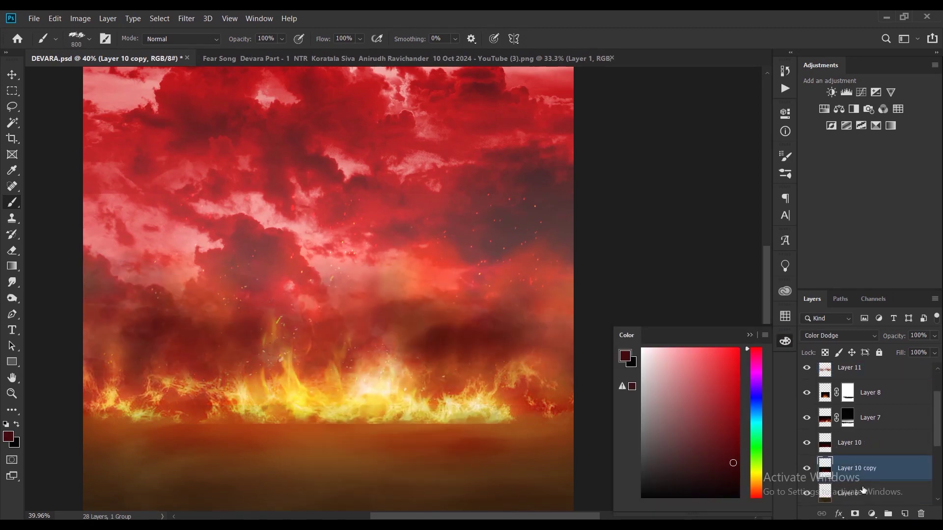
drag(849, 368, 860, 491)
key(ctrl+e)
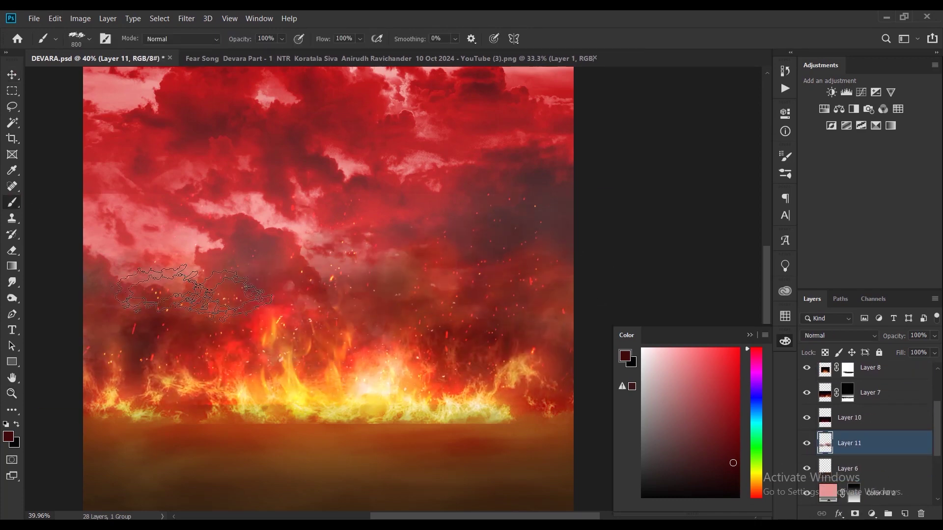
- Brighten the smoky middle band on Layer 9 with red brush strokes
scroll(197, 295, down, 2)
alt+click(206, 297)
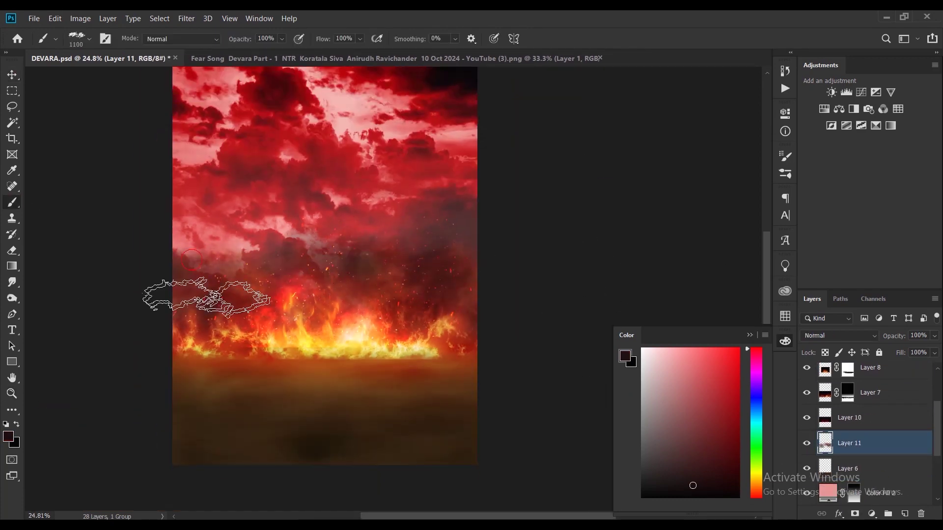
alt+shift+right_click(305, 326)
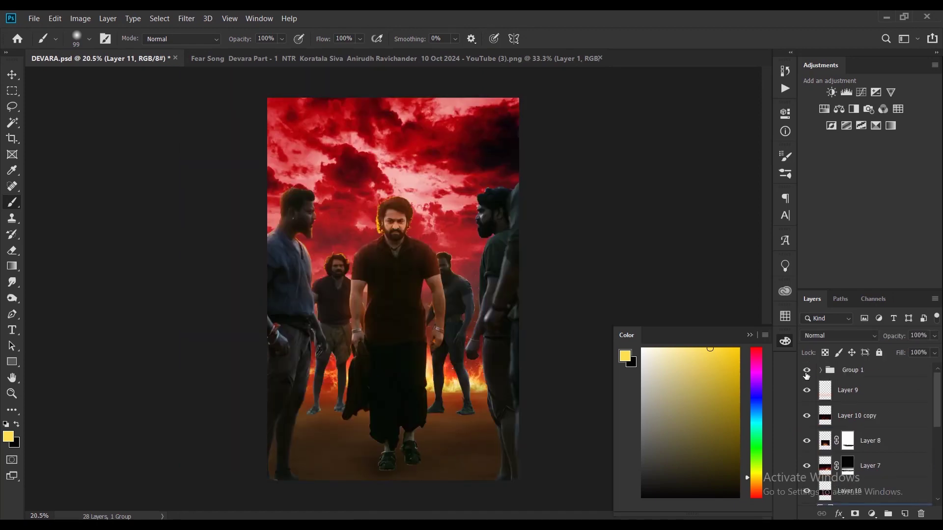
click(807, 370)
click(860, 390)
scroll(450, 339, up, 1)
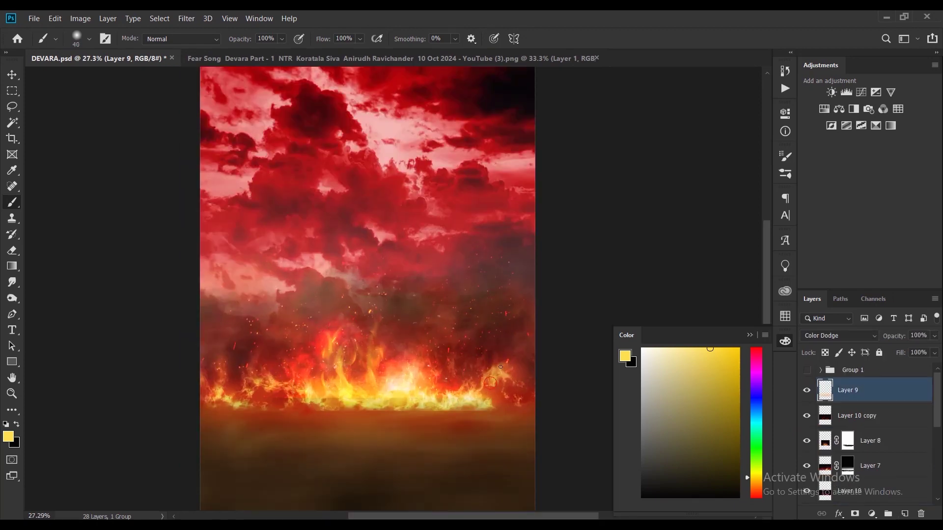
alt+shift+right_click(490, 383)
mouse_move(244, 321)
mouse_down()
mouse_move(519, 373)
mouse_move(420, 275)
mouse_up()
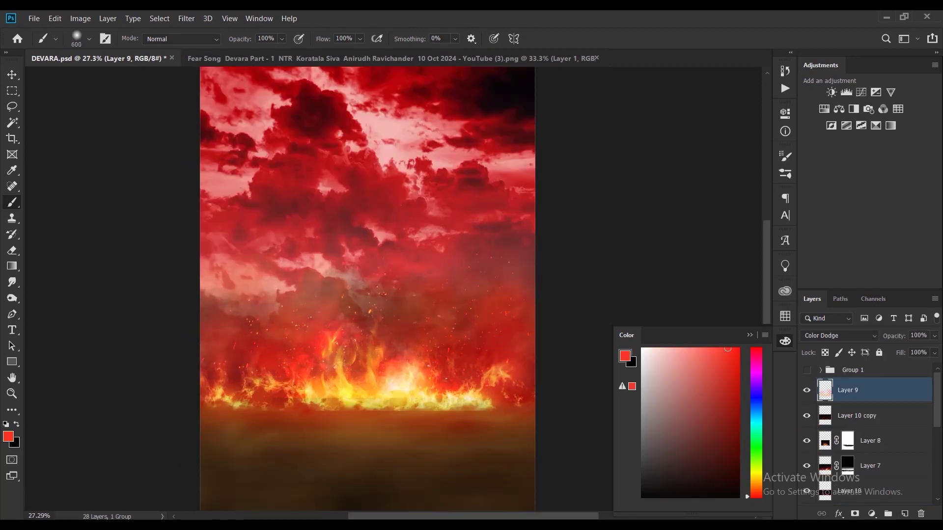
- Paint orange over the lower image on new Layer 12 set to Overlay
key(ctrl+shift+alt+n)
scroll(516, 265, down, 1)
alt+shift+right_click(354, 366)
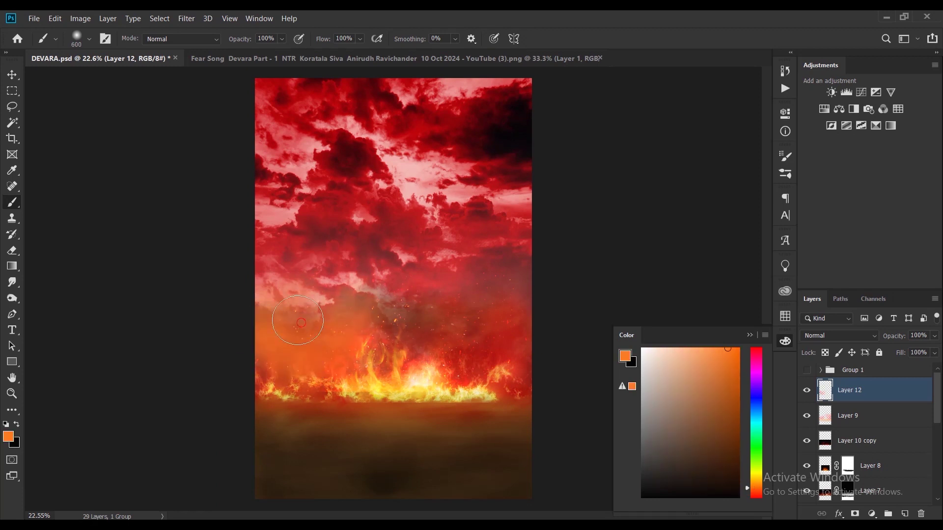
drag(301, 322, 516, 379)
click(839, 336)
click(835, 339)
- Paste a fire image from the browser and stretch it wide along the horizon
click(13, 75)
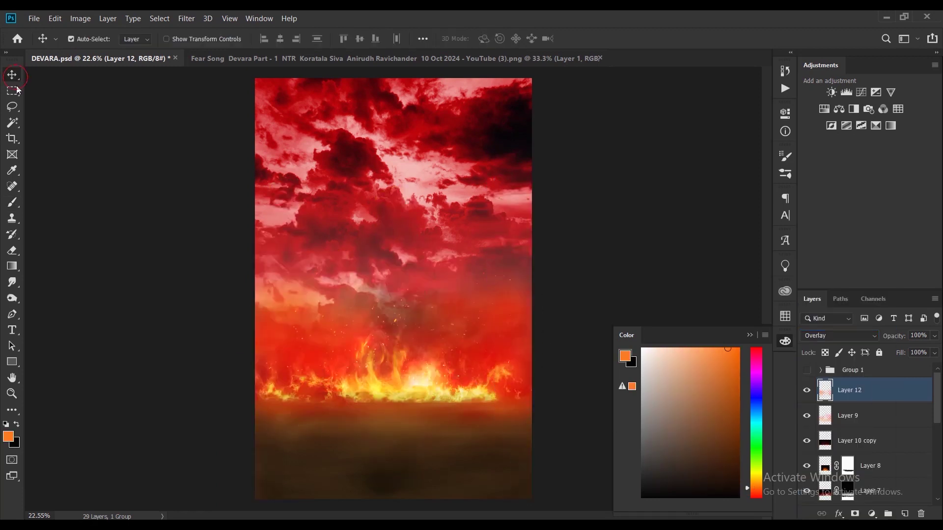
click(673, 400)
key(ctrl+v)
key(ctrl+t)
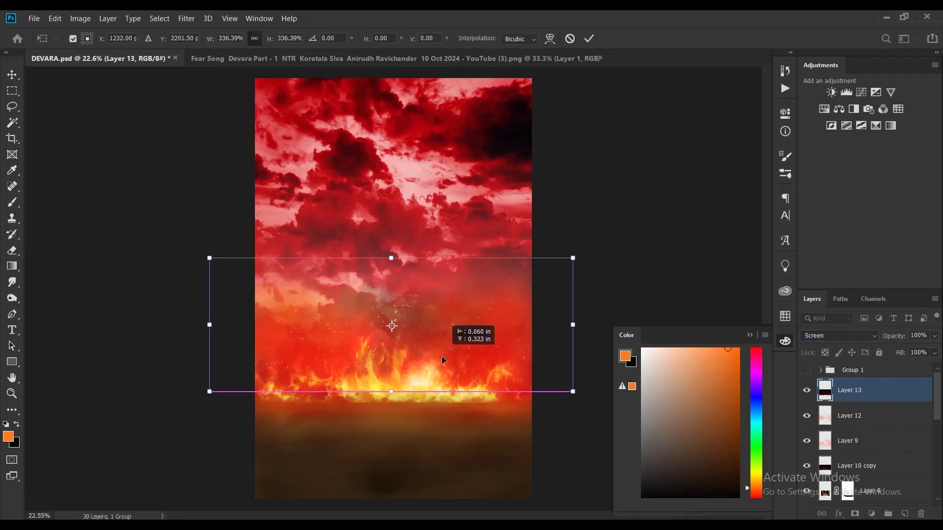
drag(442, 360, 400, 372)
key(Return)
- Browse the fire image results and open another stock fire image to copy
key(alt+Tab)
scroll(476, 344, down, 3)
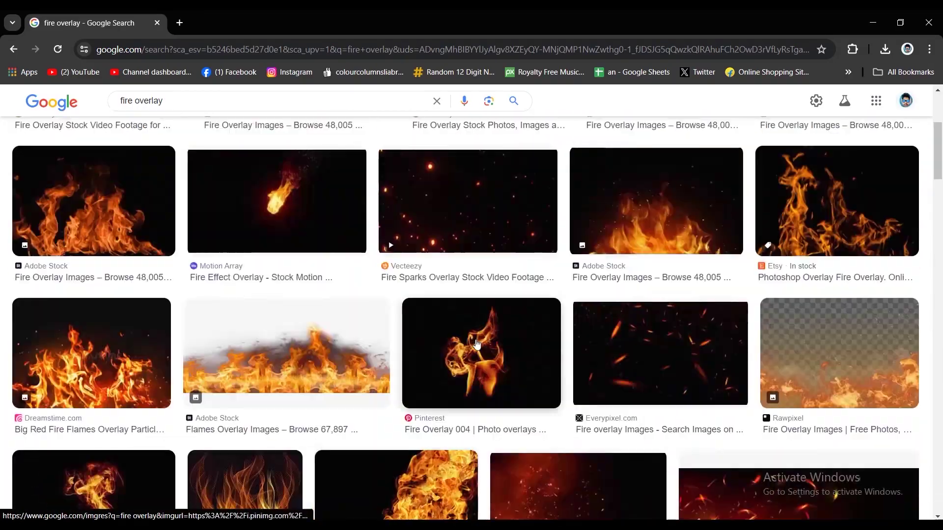
scroll(477, 344, up, 10)
click(860, 344)
scroll(860, 344, down, 5)
scroll(861, 344, down, 3)
key(Escape)
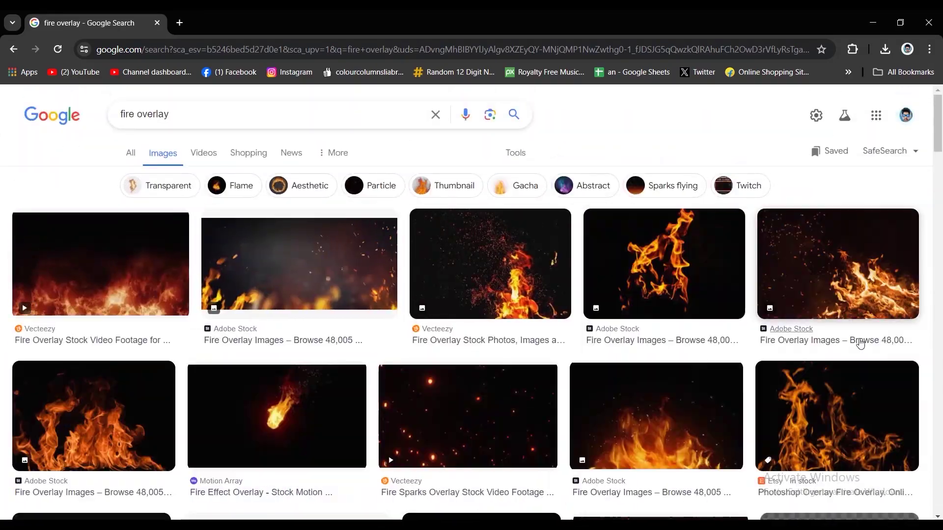
click(861, 343)
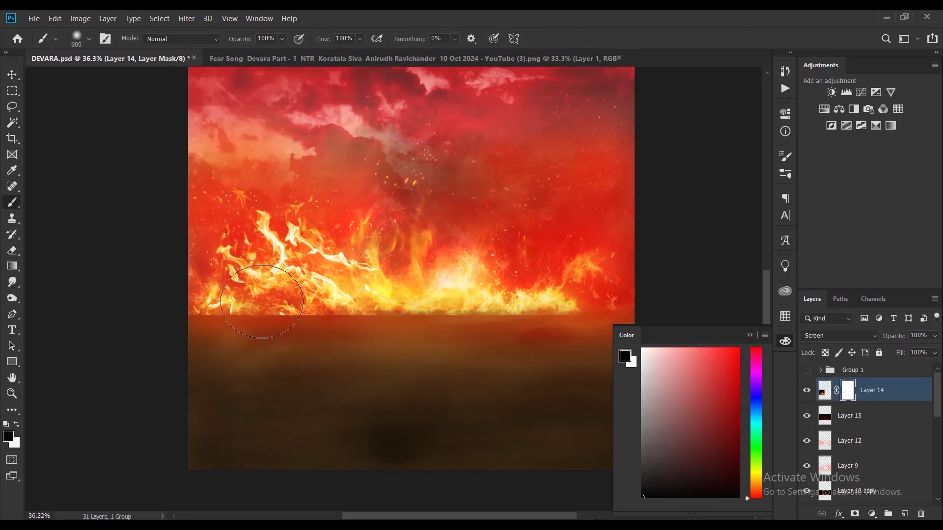
- Duplicate the masked fire layer twice and position the copies along the horizon
key(ctrl+alt+t)
drag(496, 213, 616, 251)
key(Return)
key(ctrl+j)
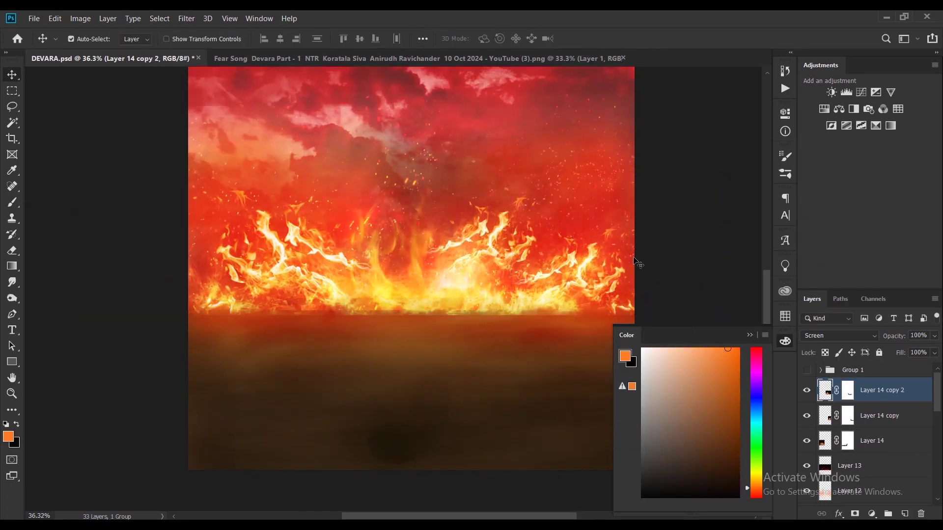
key(ctrl+t)
drag(492, 250, 571, 258)
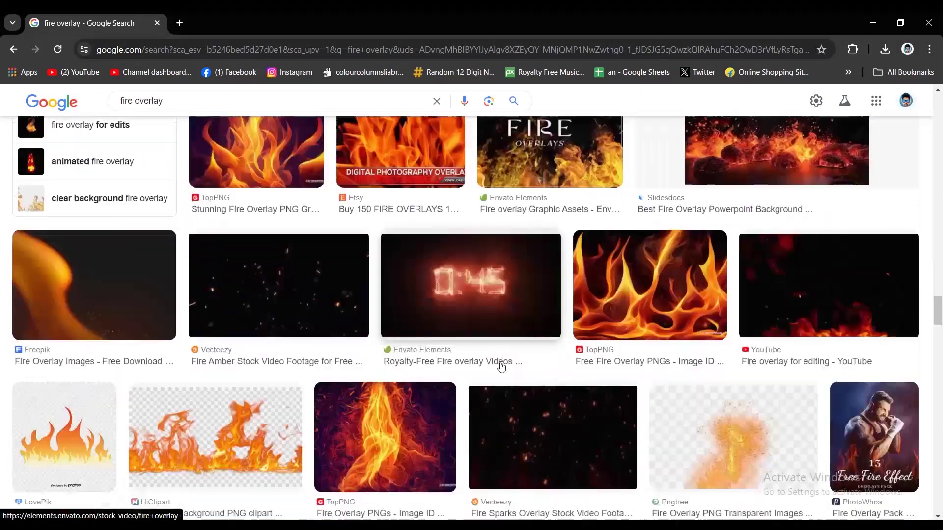
- Search Google Images for 'fire' and scroll the results
scroll(501, 366, down, 5)
click(275, 101)
key(BackSpace)
key(BackSpace)
key(BackSpace)
key(Return)
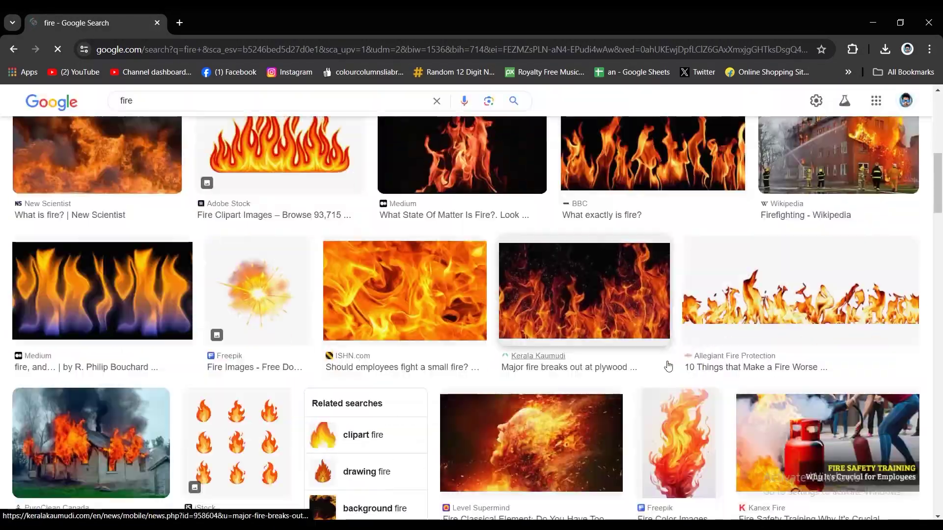
scroll(338, 323, down, 5)
scroll(338, 322, down, 5)
scroll(339, 323, down, 5)
- Search for 'fire in black background' and scroll through the results
click(177, 100)
text(in black background)
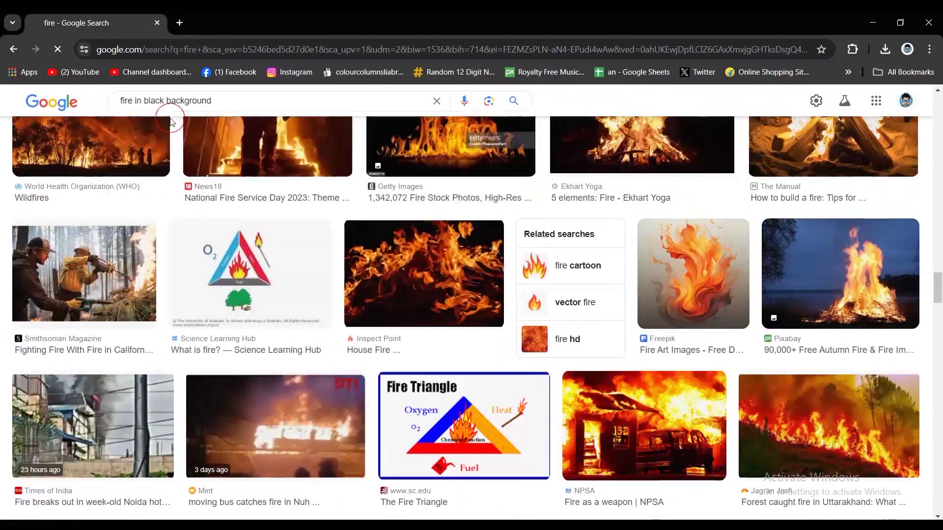
key(Return)
scroll(622, 400, down, 5)
scroll(622, 401, down, 5)
scroll(622, 400, down, 5)
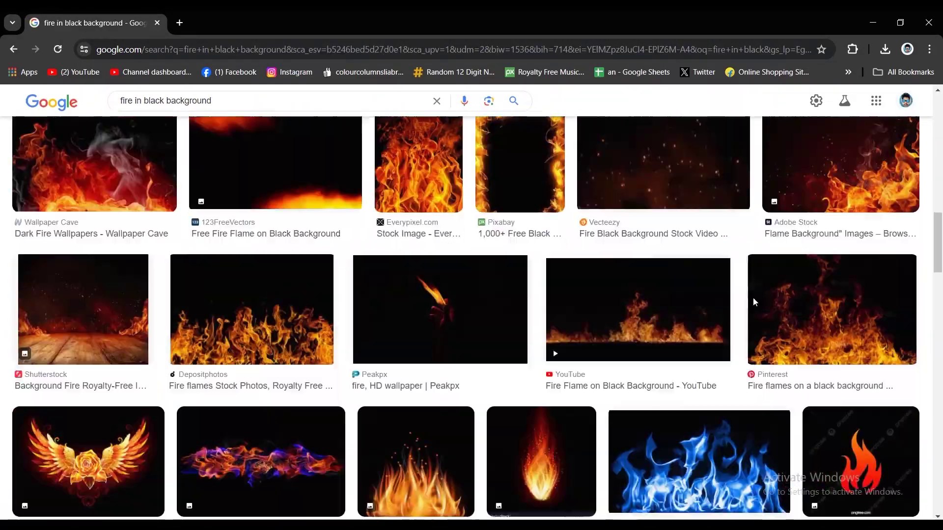
scroll(622, 400, down, 3)
scroll(622, 400, down, 5)
scroll(621, 400, down, 5)
scroll(622, 400, down, 5)
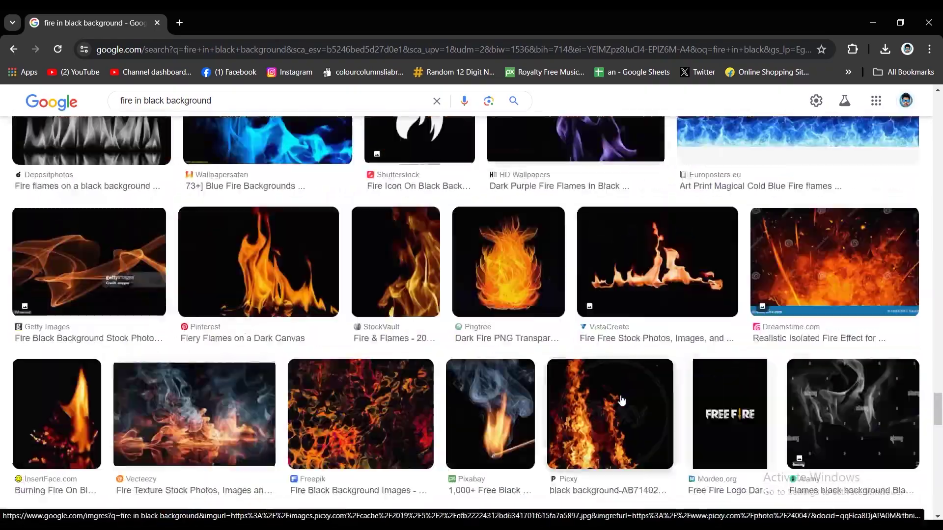
scroll(622, 400, down, 5)
scroll(622, 400, down, 5)
scroll(622, 400, down, 5)
scroll(622, 400, down, 5)
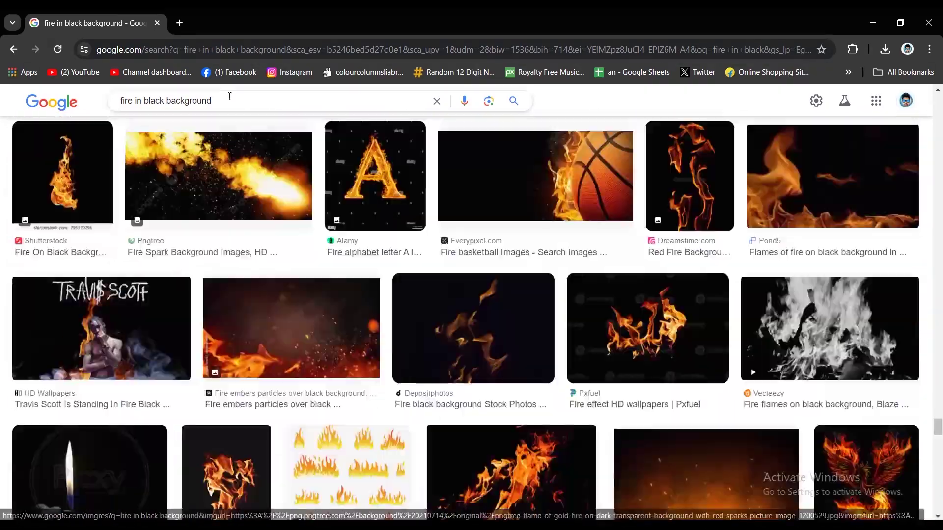
scroll(871, 349, down, 5)
scroll(825, 349, down, 5)
scroll(825, 349, down, 5)
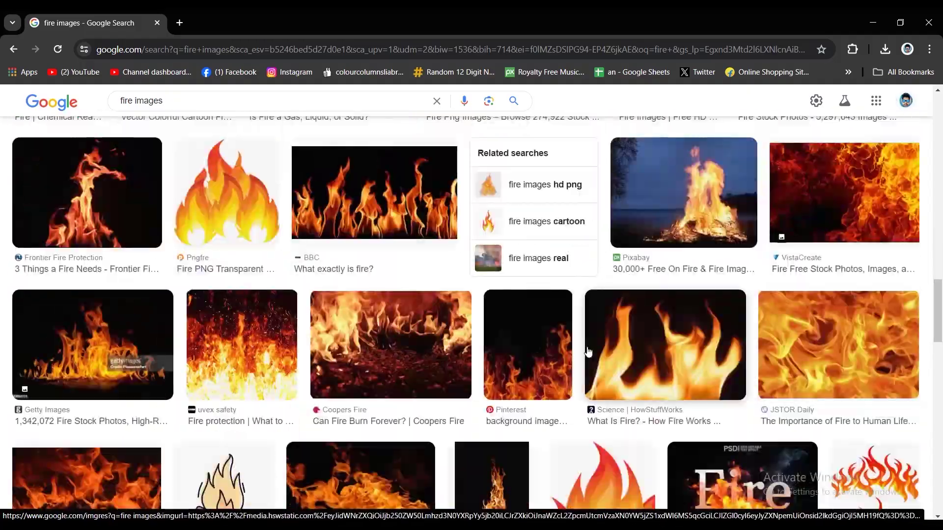
scroll(587, 349, down, 5)
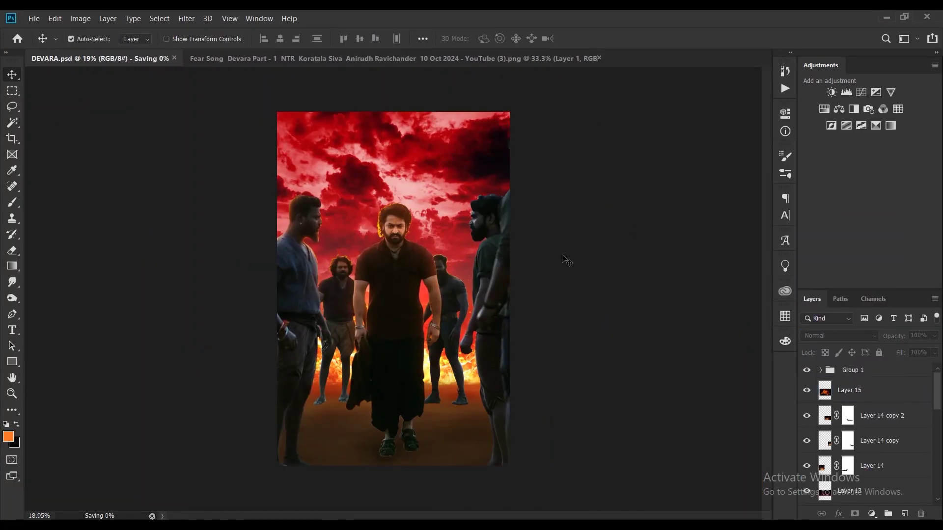
- Add another Curves adjustment layer and close its properties
scroll(845, 432, down, 3)
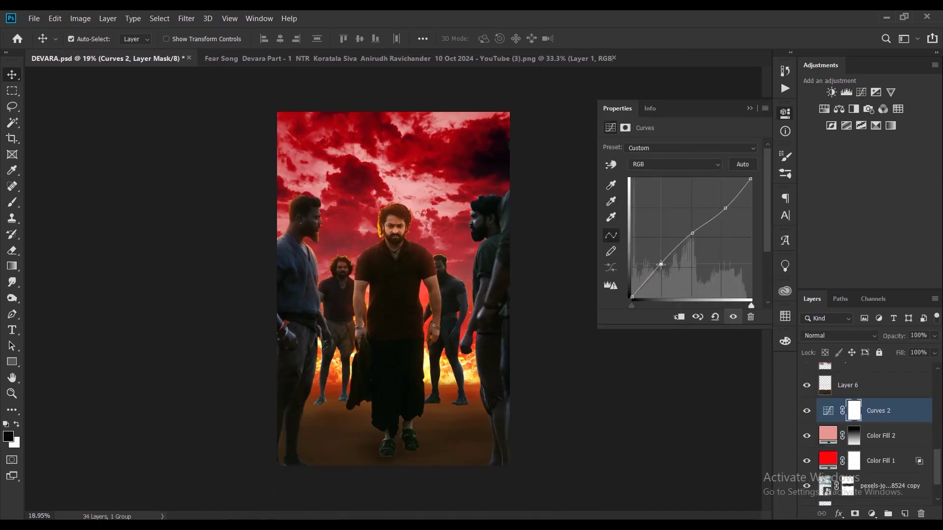
click(861, 92)
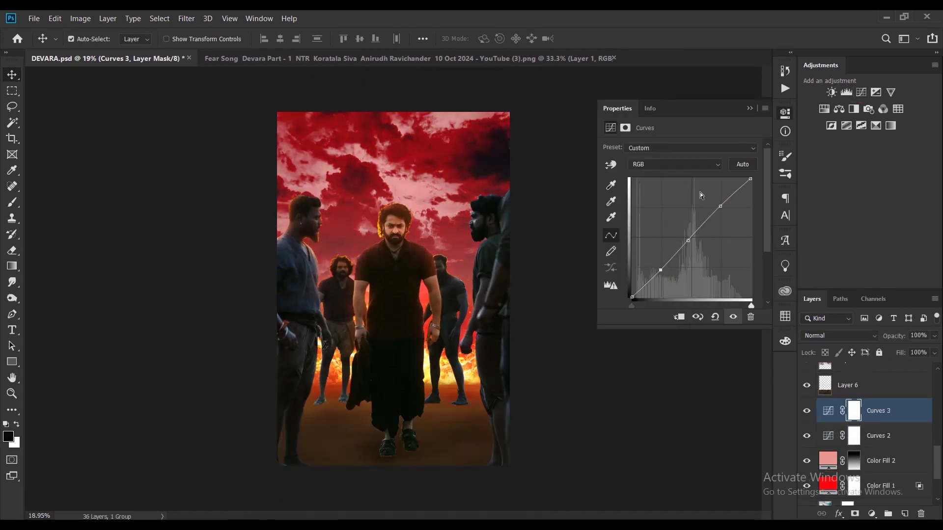
click(852, 344)
scroll(393, 290, down, 1)
scroll(393, 290, up, 2)
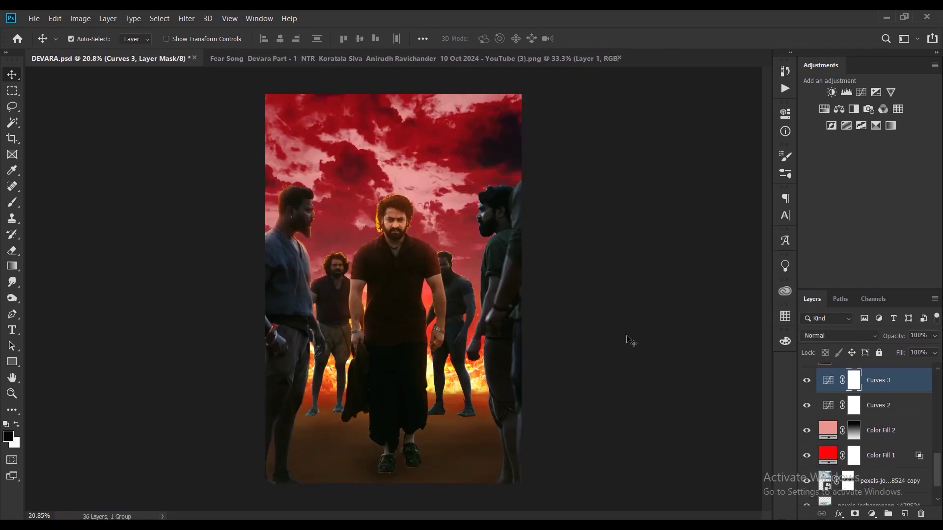
- Add a new layer above the characters group and choose orange paint
key(b)
alt+click(484, 382)
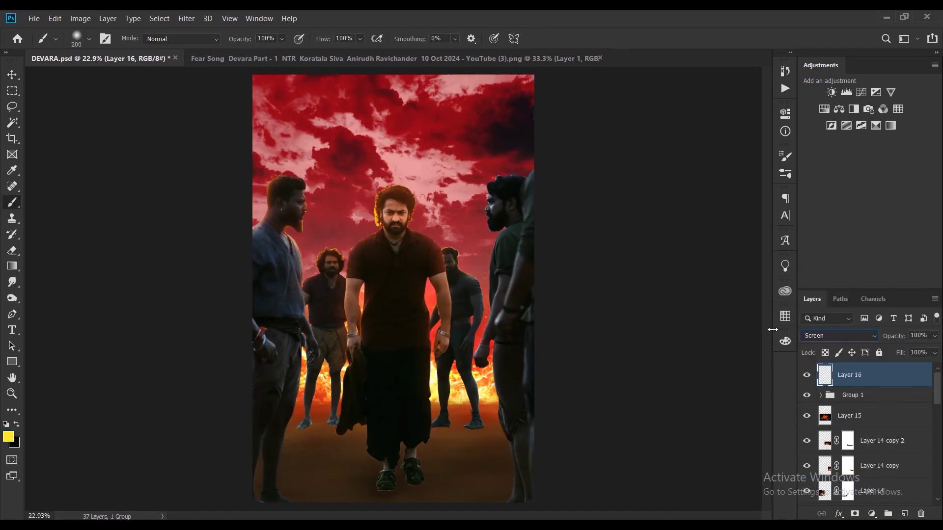
drag(623, 344, 638, 329)
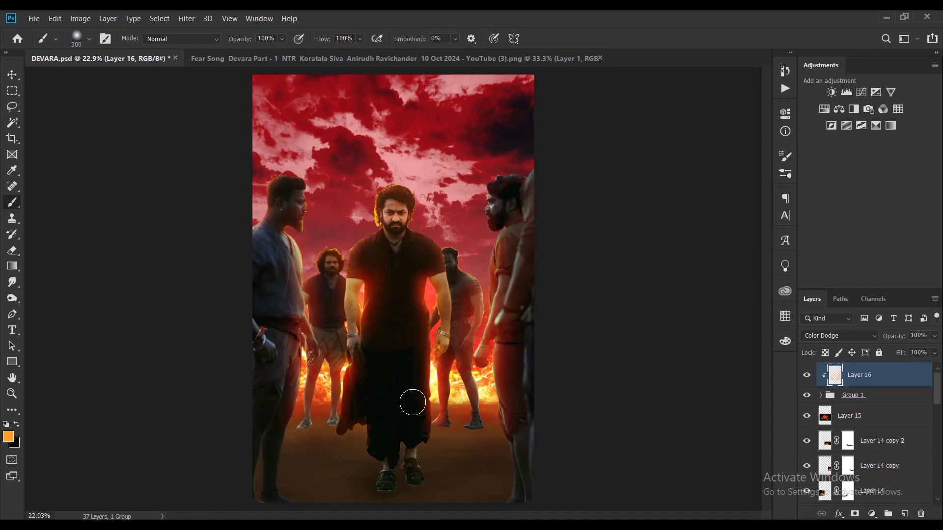
- Create a ground-shading layer in Group 1 and enlarge the brush for broad brown shading
scroll(515, 344, down, 1)
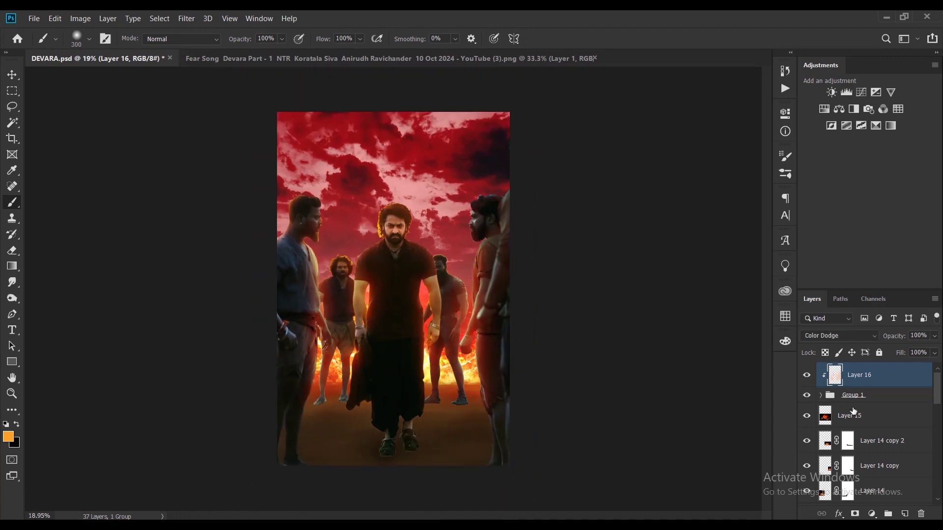
key(ctrl+shift+alt+n)
scroll(277, 419, up, 5)
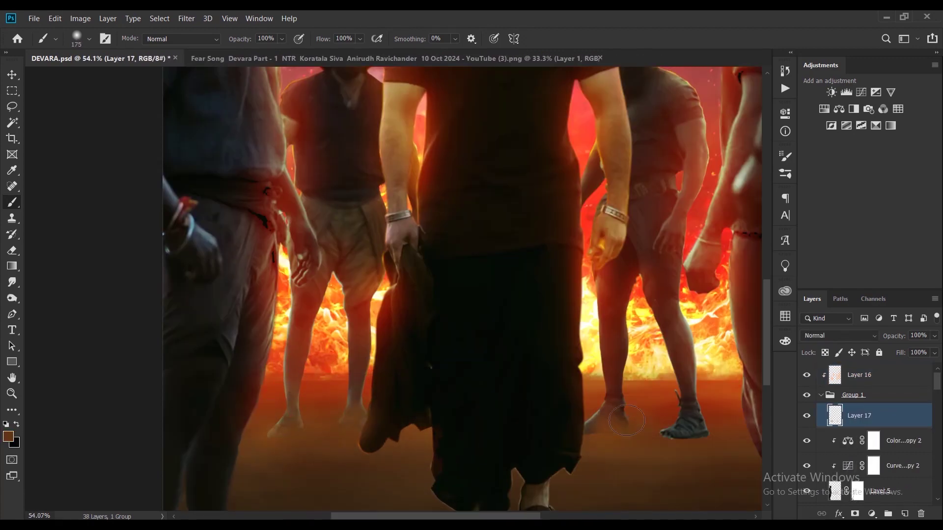
scroll(602, 355, down, 5)
key(bracketright)
key(bracketright)
key(bracketright)
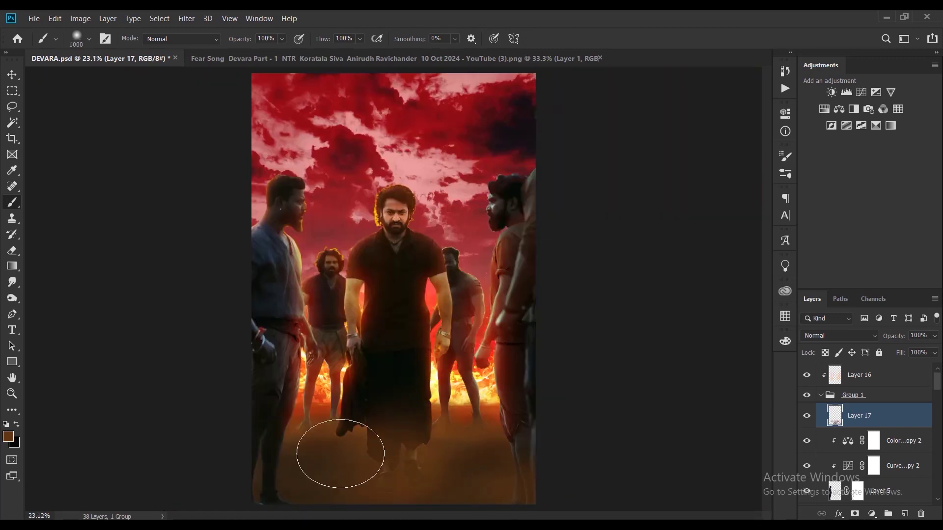
scroll(415, 422, down, 2)
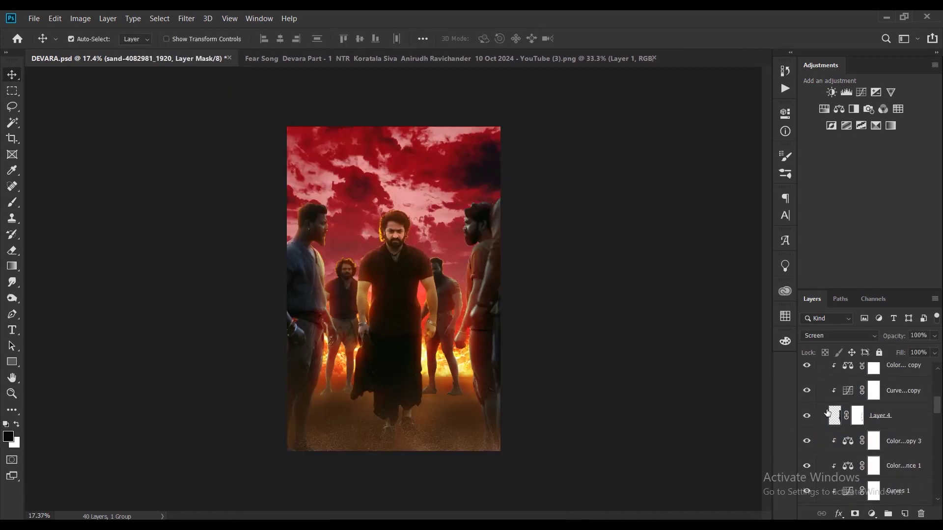
- Set the figure's Levels output black to 25 and Green midtone to 0.88
drag(635, 273, 638, 274)
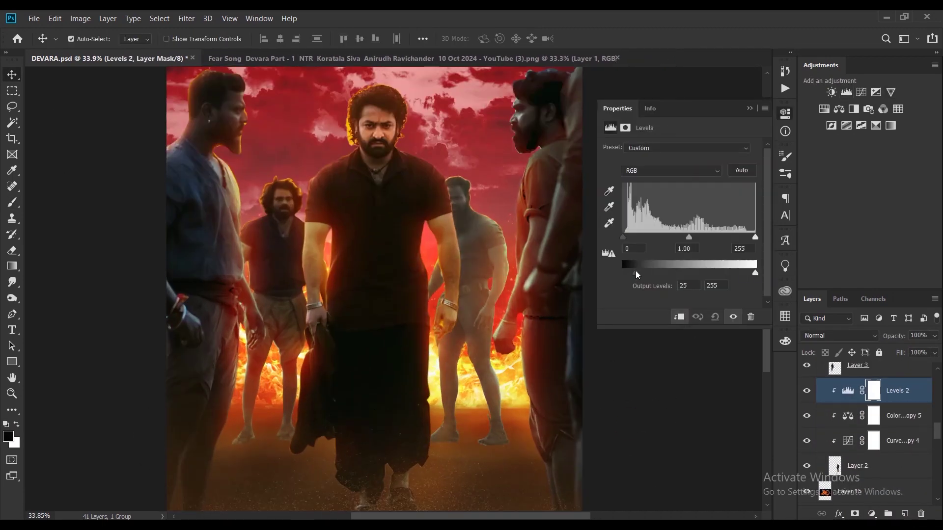
key(alt+4)
drag(689, 237, 694, 238)
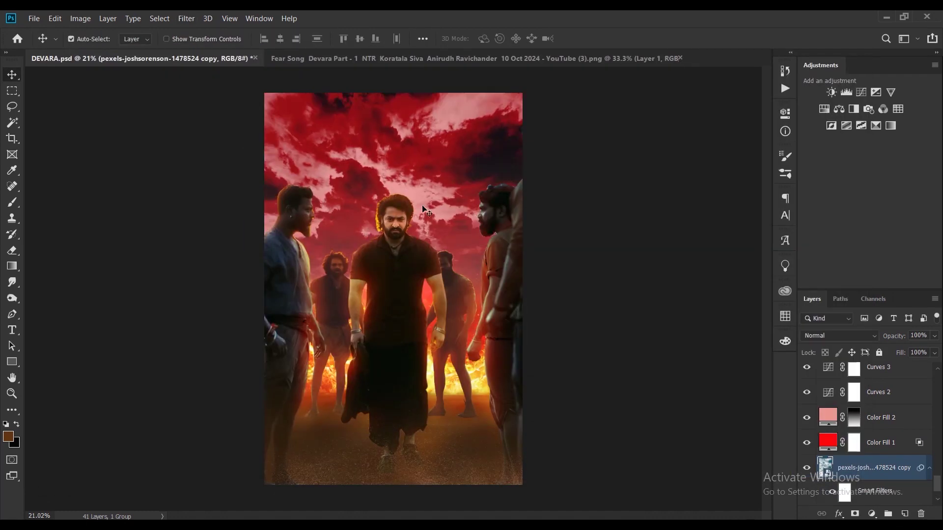
- Delete the red Color Fill 1 layer
click(807, 442)
click(866, 444)
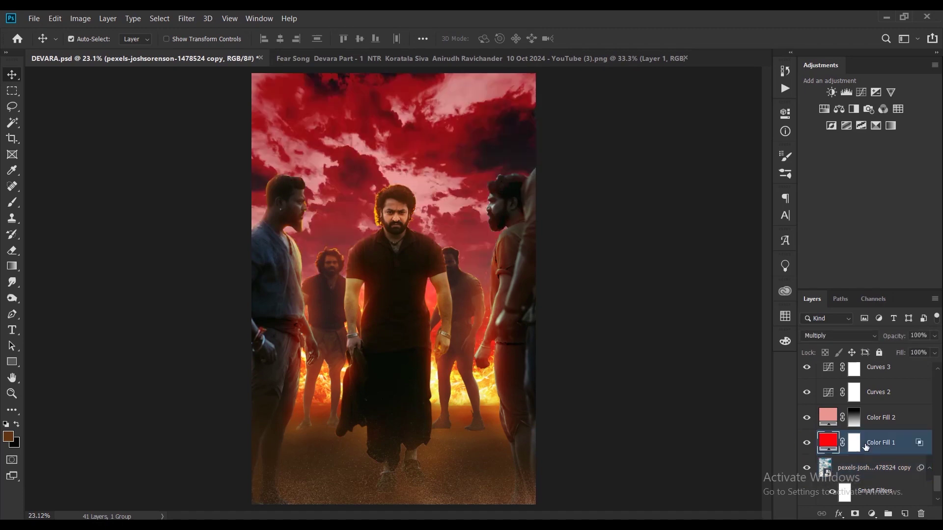
key(Delete)
- Change the colour of the Color Fill 2 layer
scroll(808, 418, up, 1)
click(830, 392)
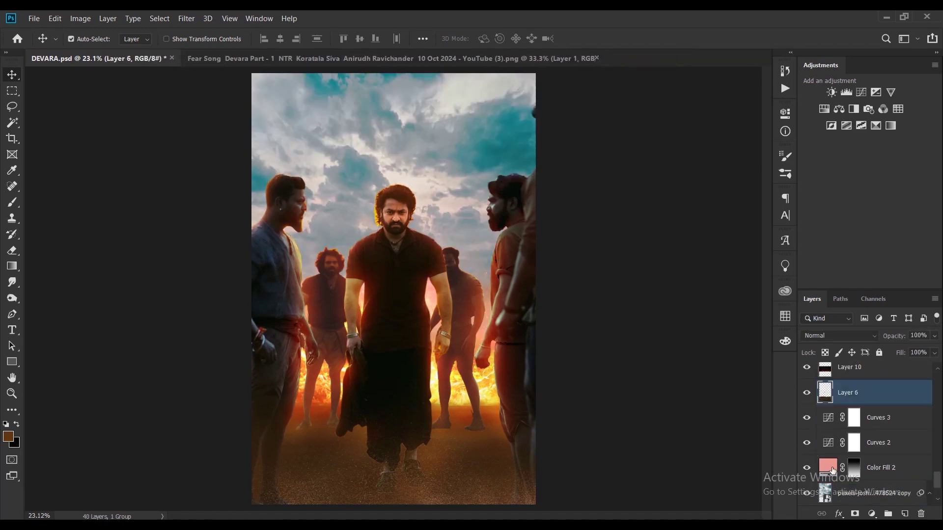
double_click(832, 471)
key(Return)
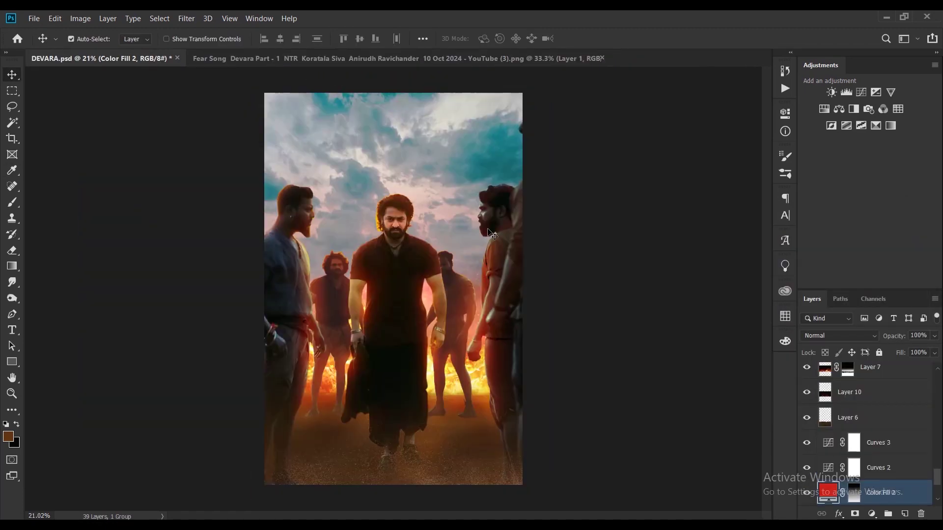
- Add Layer 18 inside Group 1 in Screen mode at 63% opacity
scroll(882, 396, up, 2)
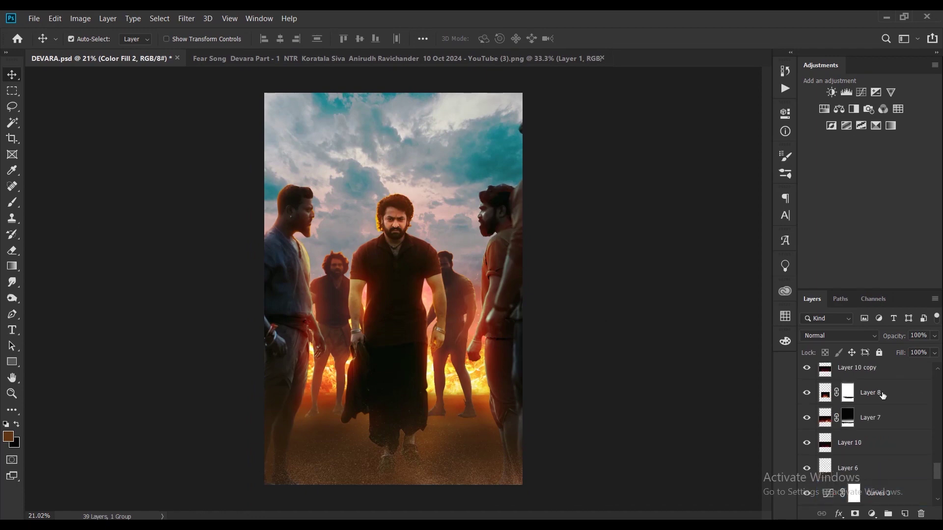
key(ctrl+shift+alt+n)
key(b)
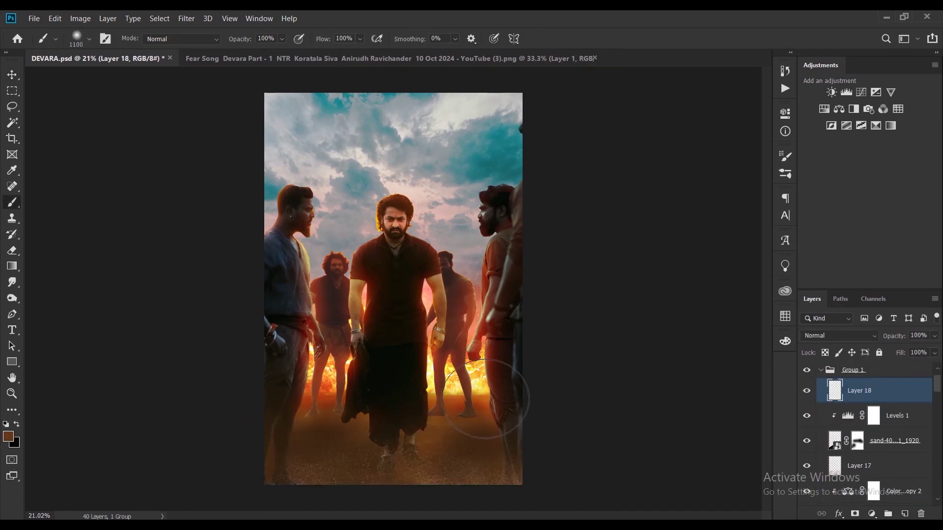
click(839, 336)
click(830, 379)
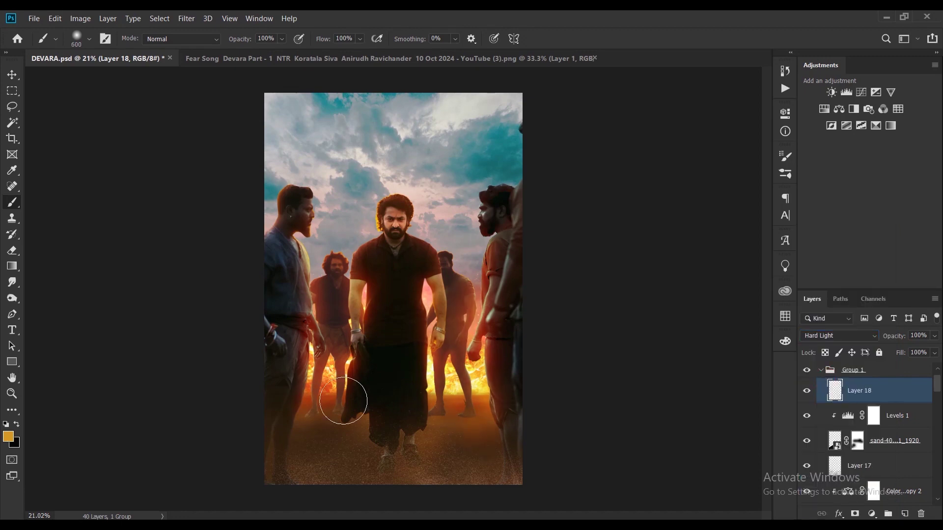
click(806, 390)
click(839, 336)
click(820, 314)
key(bracketleft)
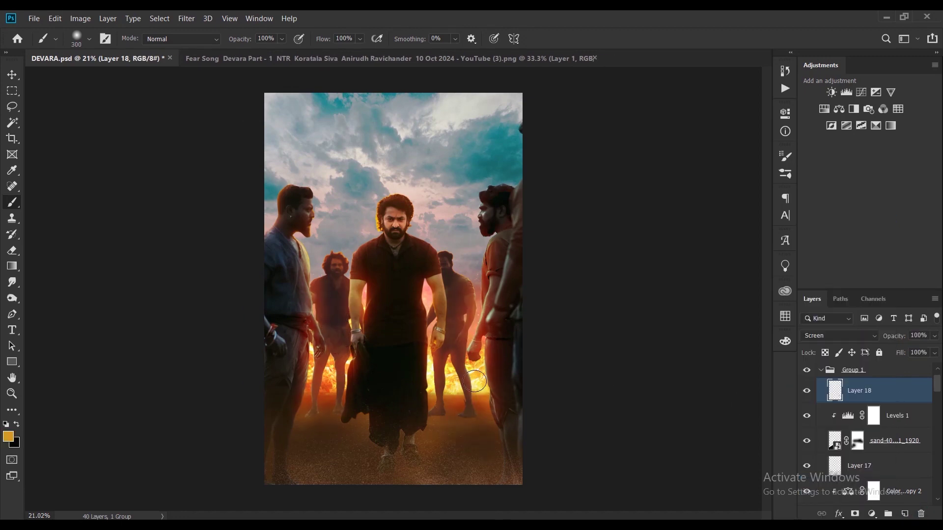
scroll(378, 411, down, 1)
drag(894, 336, 873, 336)
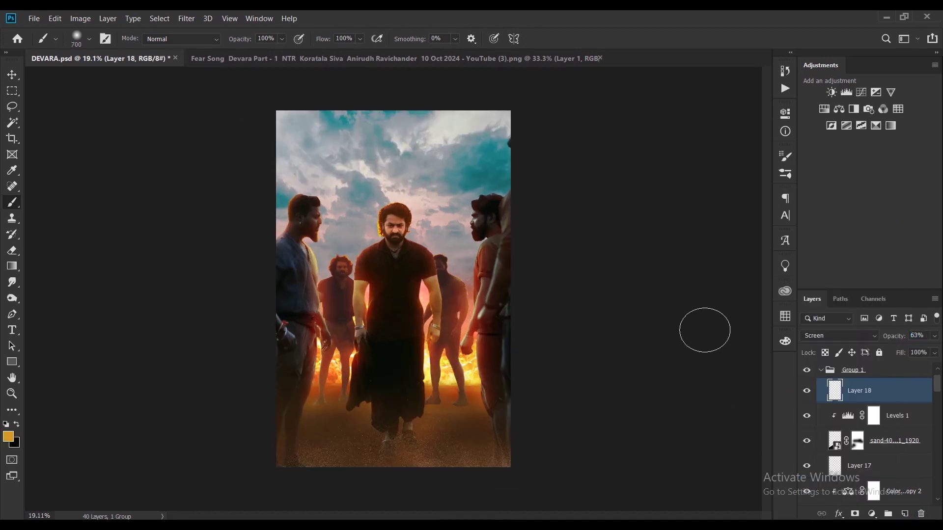
scroll(897, 420, up, 1)
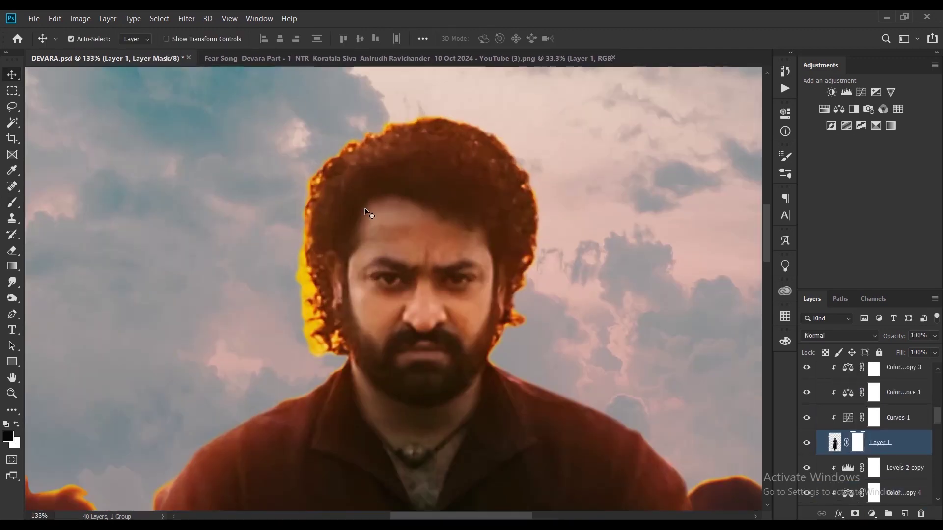
- Choose a custom brush tip and shrink it for fine edge painting
right_click(245, 296)
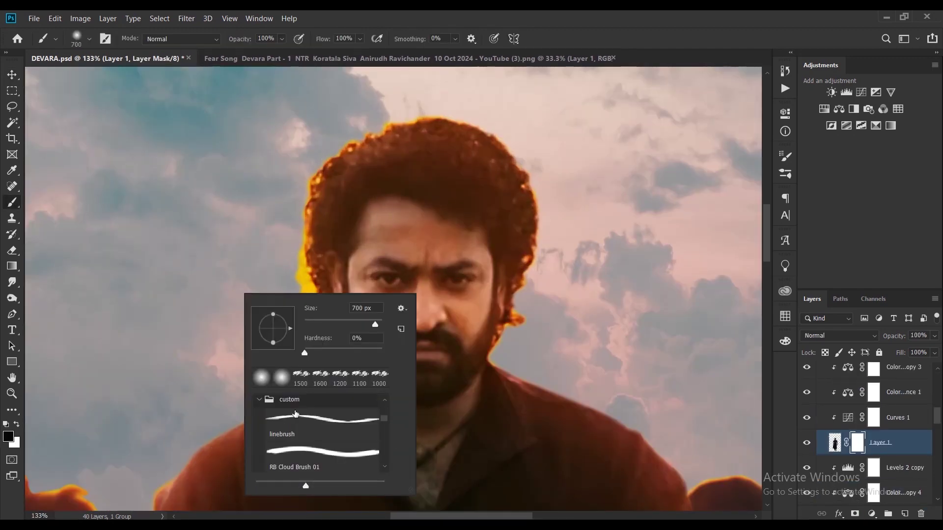
double_click(284, 367)
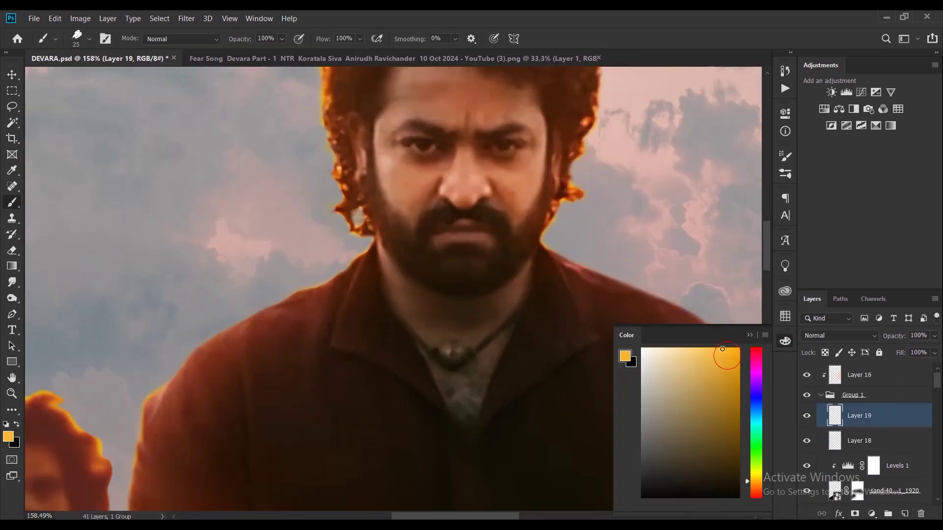
key(bracketleft)
key(bracketleft)
key(bracketleft)
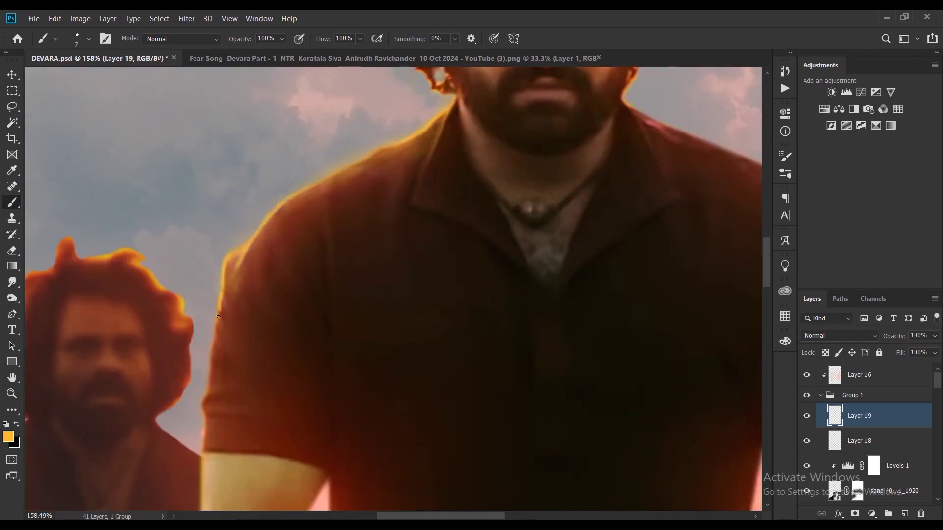
- Paint yellow rim light along the hero's shoulder and upper arm on Layer 19
drag(206, 432, 174, 255)
scroll(271, 300, down, 5)
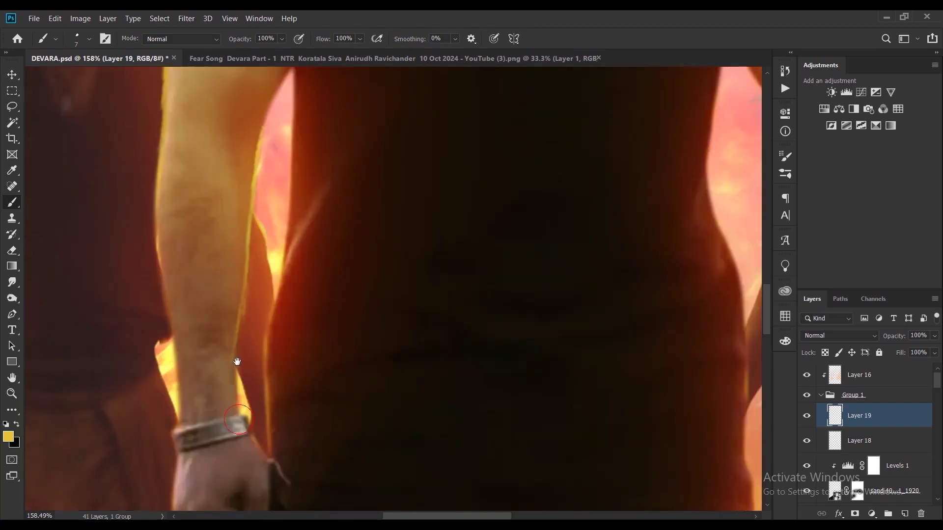
scroll(247, 402, down, 1)
scroll(260, 314, up, 5)
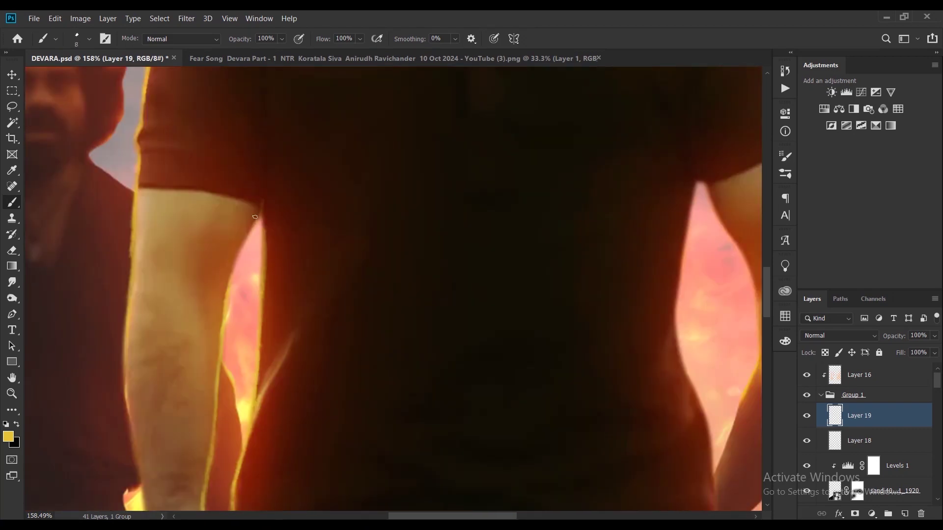
drag(72, 228, 103, 282)
scroll(126, 202, down, 8)
scroll(483, 283, down, 2)
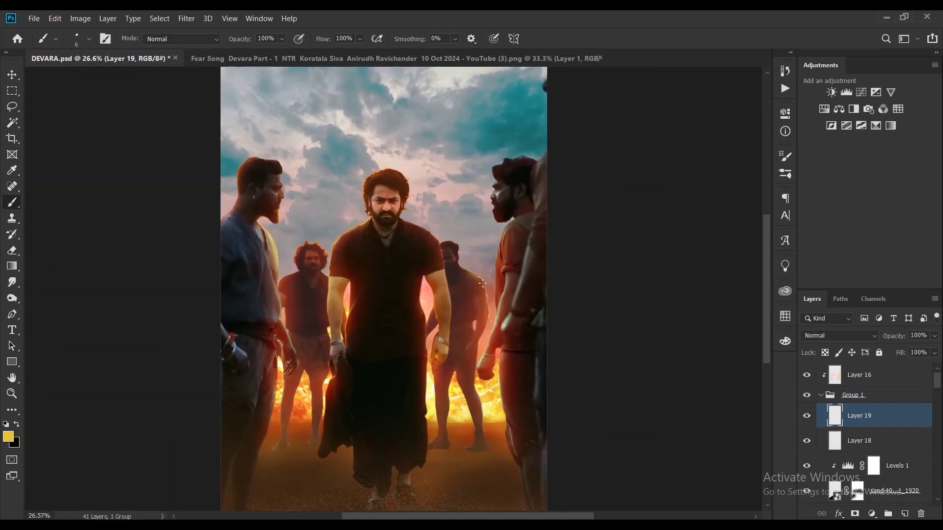
scroll(408, 216, up, 5)
scroll(339, 167, up, 4)
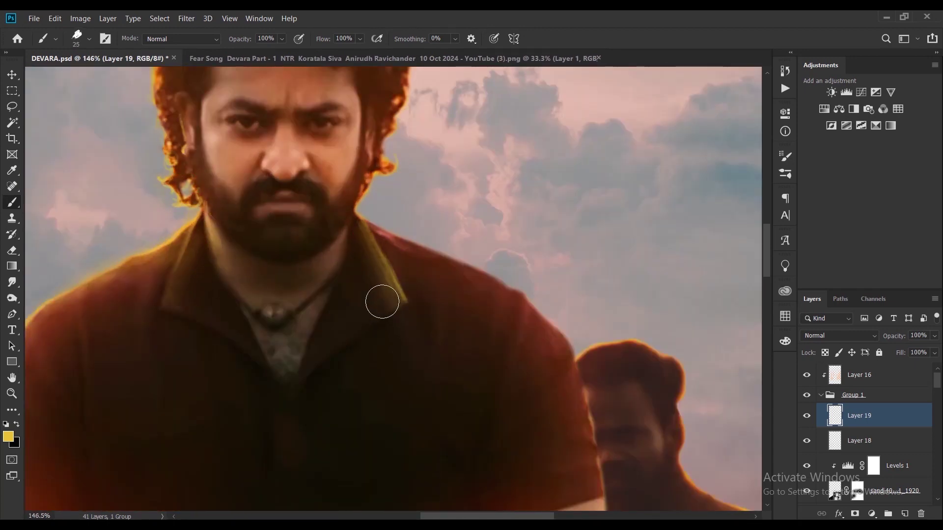
- Extend the yellow rim light along the figures' arms and edges, fine-tuning brush size
drag(418, 249, 358, 261)
scroll(382, 293, down, 2)
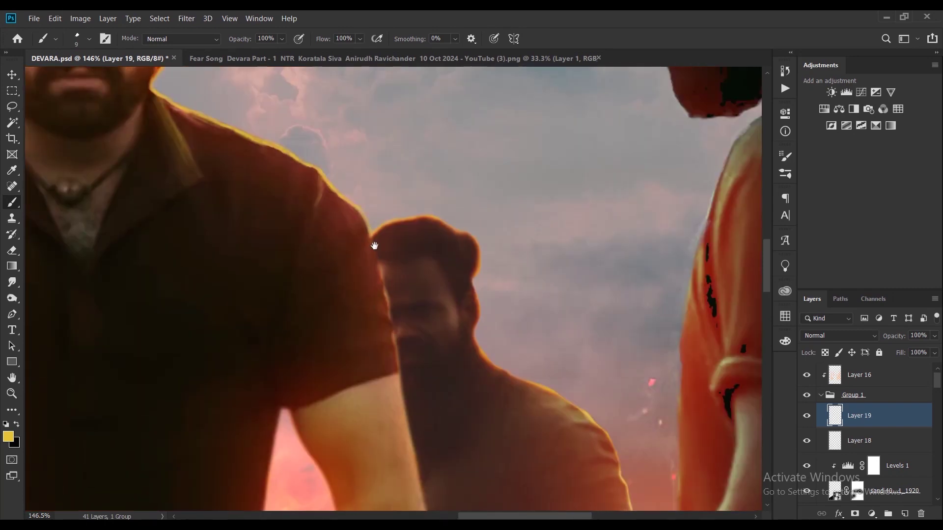
scroll(397, 330, down, 2)
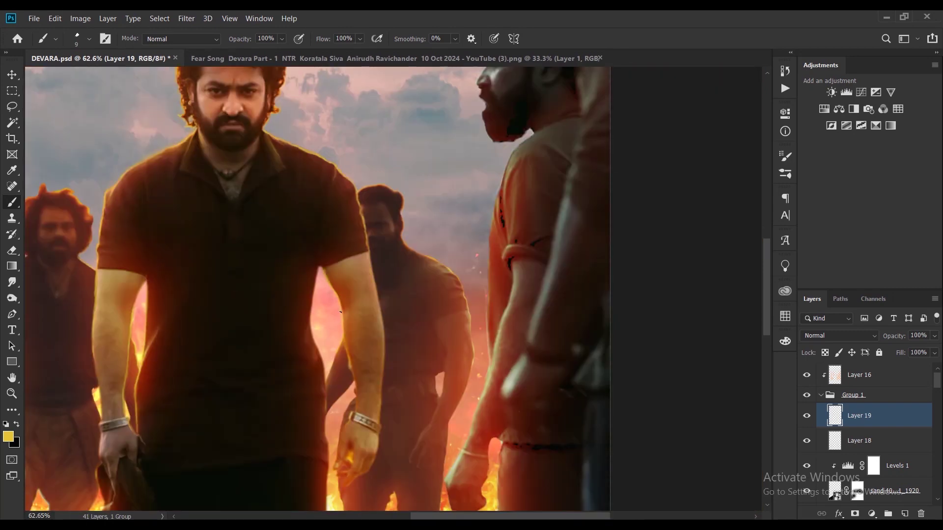
scroll(339, 312, down, 2)
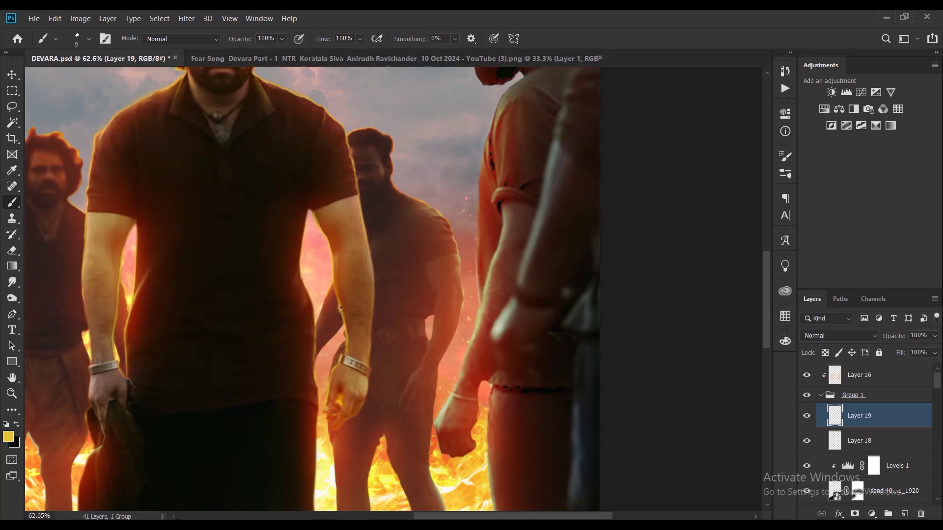
key(bracketright)
scroll(326, 300, down, 2)
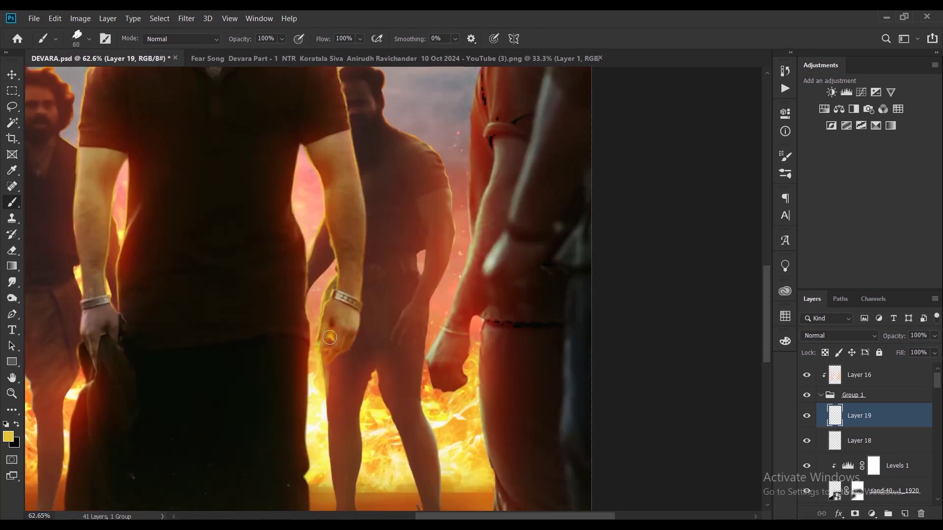
key(bracketleft)
scroll(329, 338, down, 3)
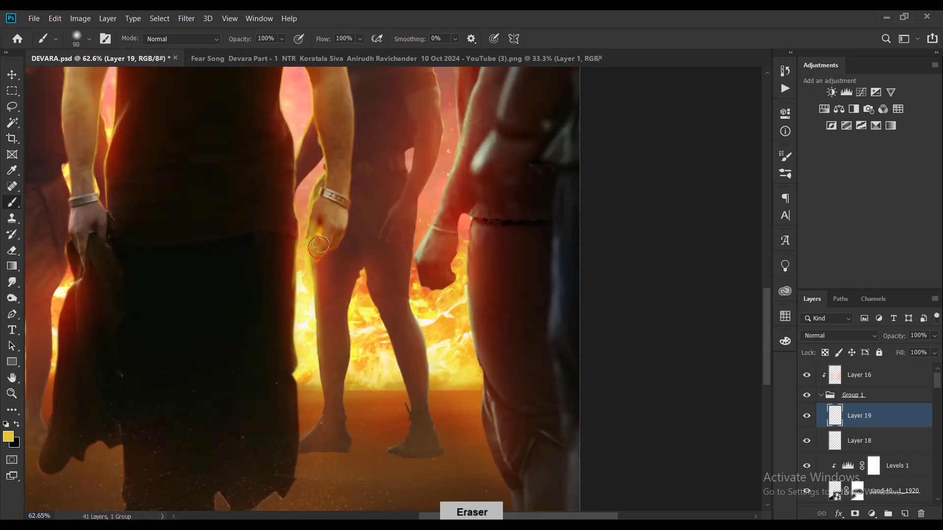
- Switch to a paler yellow and continue the rim light around the hero's torso
key(ctrl+0)
scroll(414, 305, up, 5)
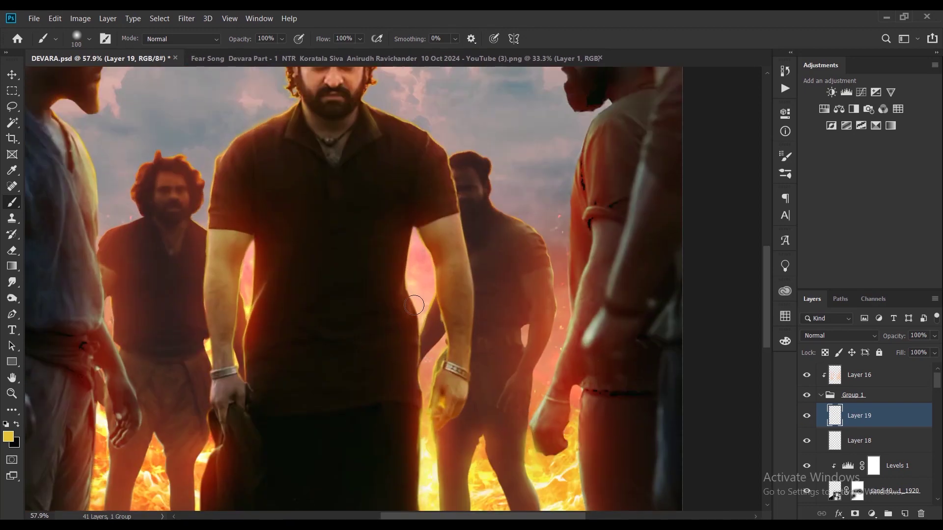
scroll(242, 372, down, 2)
click(785, 341)
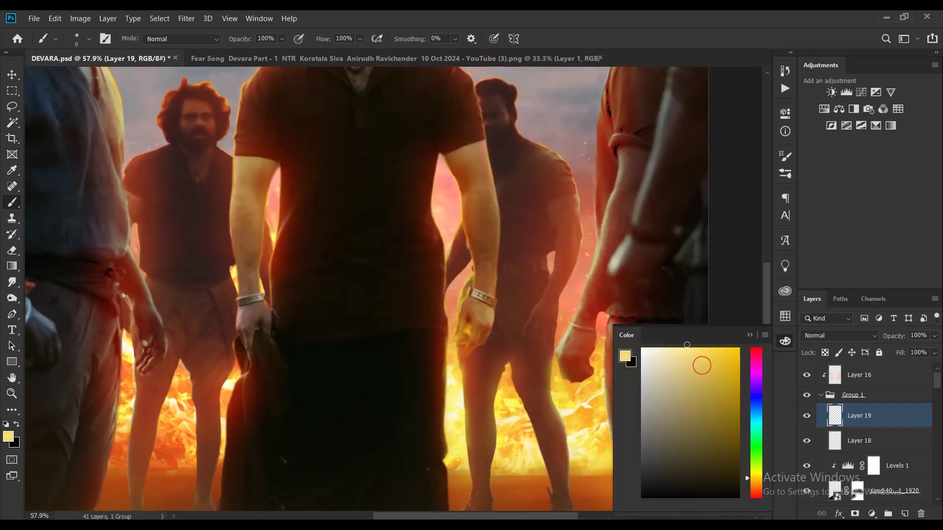
click(700, 362)
scroll(250, 381, down, 2)
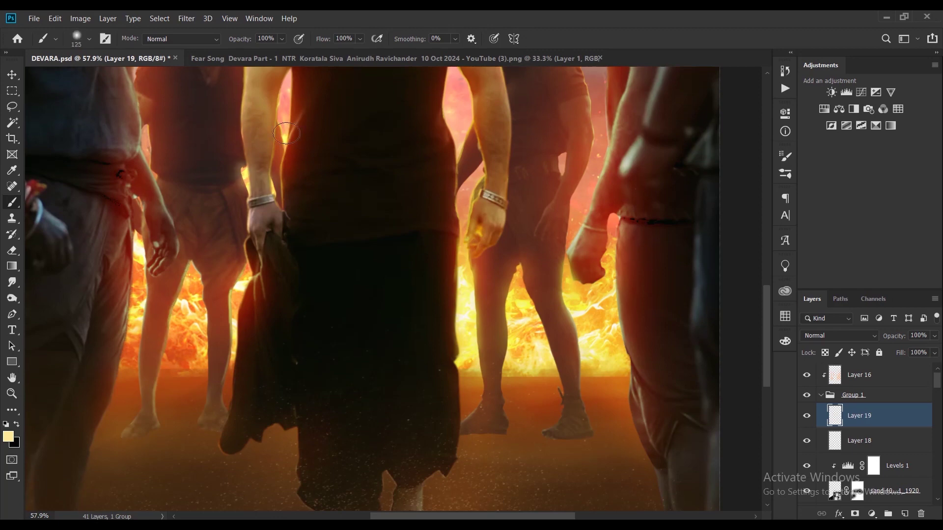
scroll(286, 133, down, 5)
- Paint red-orange glow on Layer 18 over the right figure's arm and leg
click(859, 441)
click(785, 341)
click(738, 350)
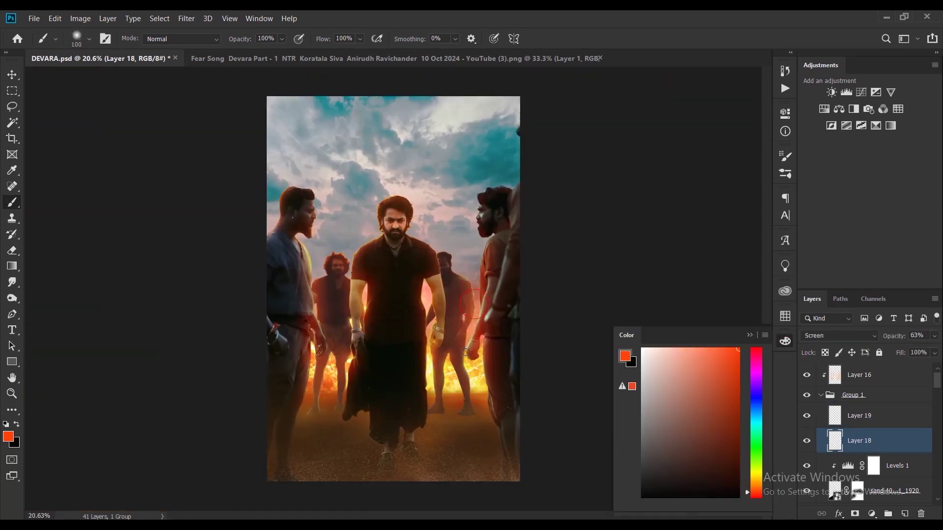
key(bracketright)
key(bracketright)
drag(460, 341, 480, 384)
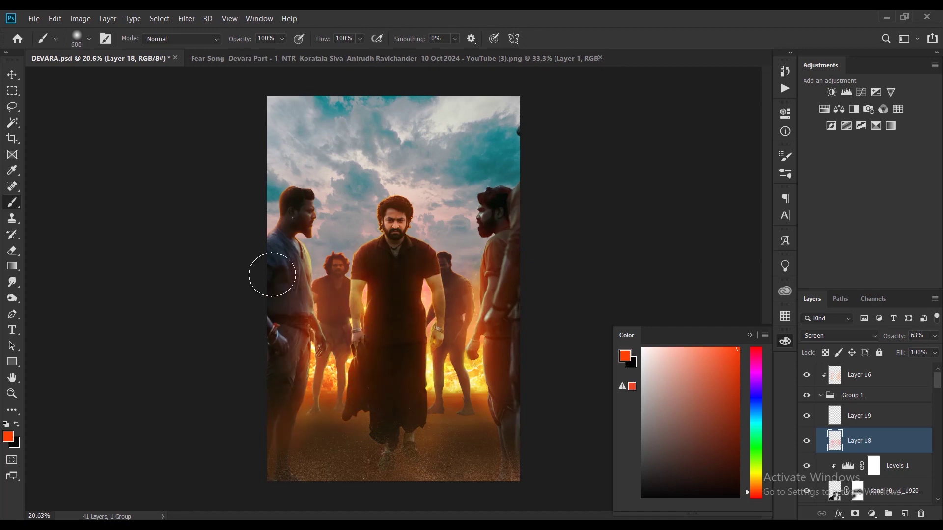
- Add the dark teal #094455 Color Fill 3 above the sand texture and transform it
key(v)
click(894, 415)
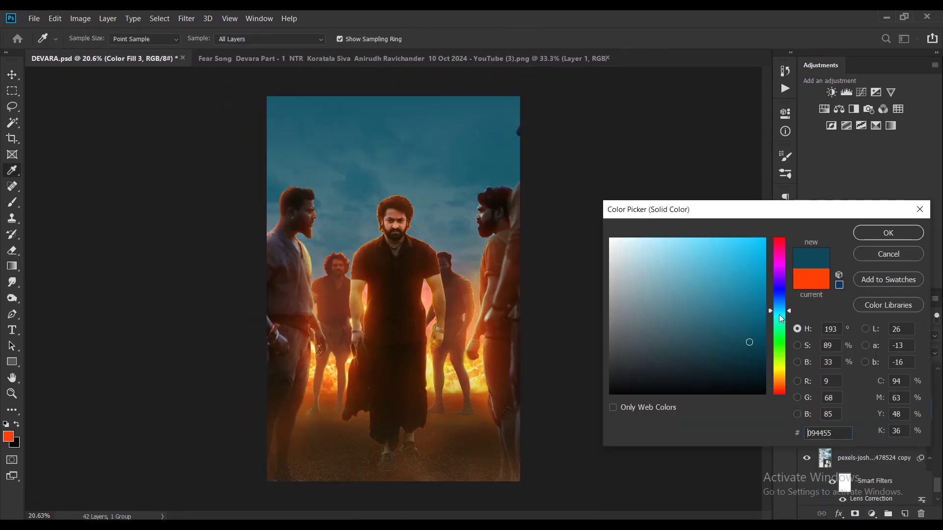
key(Return)
key(ctrl+t)
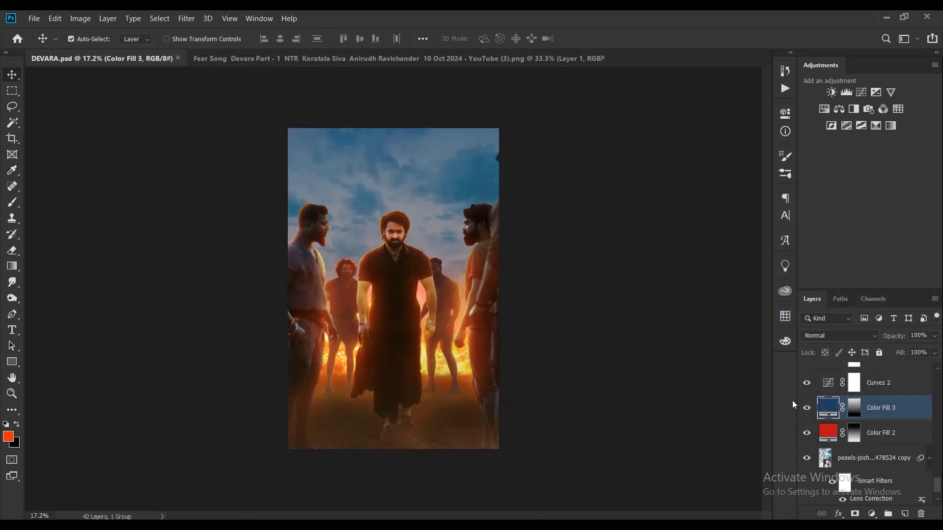
- Keep Color Fill 2 at Normal blend mode and open Color Fill 3's Blending Options
click(879, 433)
click(840, 336)
click(816, 219)
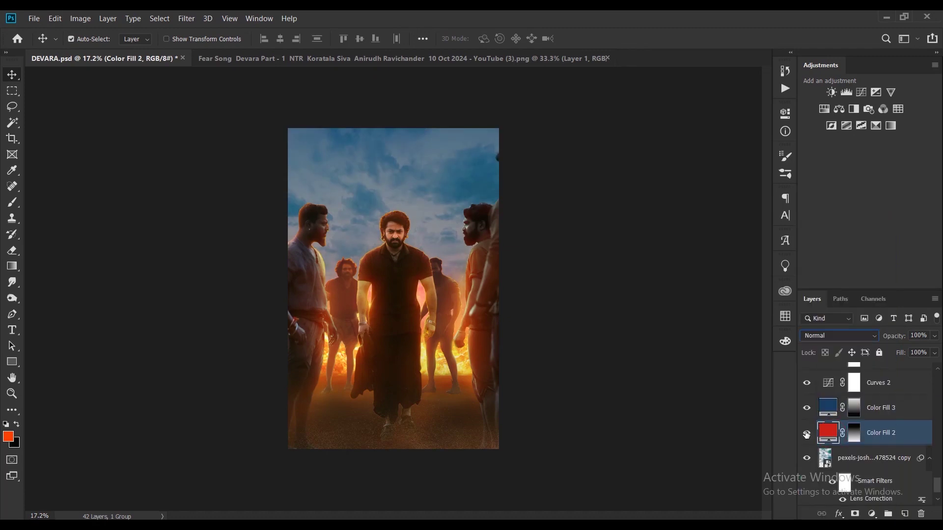
double_click(863, 418)
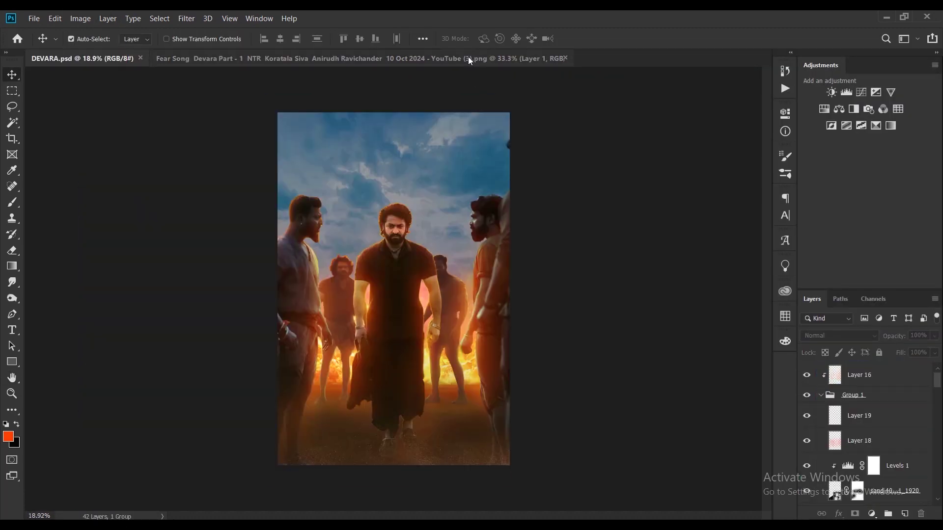
- Paste a ground patch from the Fear Song still into DEVARA, clipped and stretched across the bottom
click(467, 57)
key(ctrl+c)
key(ctrl+Tab)
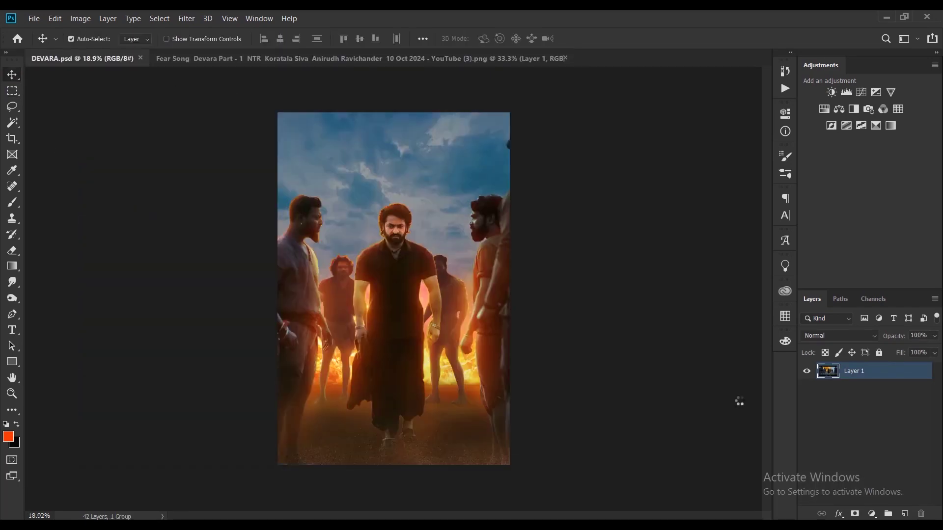
key(ctrl+v)
key(ctrl+alt+g)
key(ctrl+t)
mouse_move(388, 286)
mouse_down()
mouse_move(426, 445)
mouse_move(511, 480)
mouse_up()
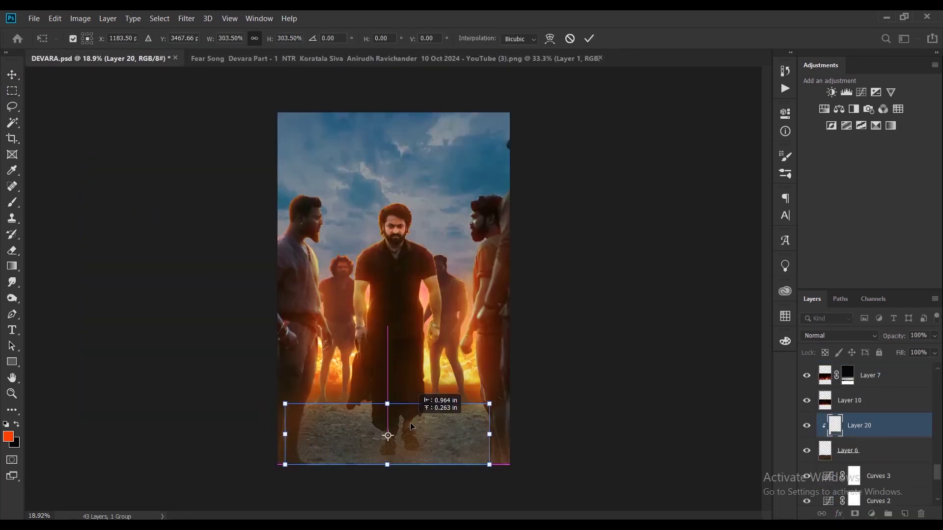
key(Return)
- Darken the ground patch with clipped Curves and push its shadows red with Color Balance
click(840, 336)
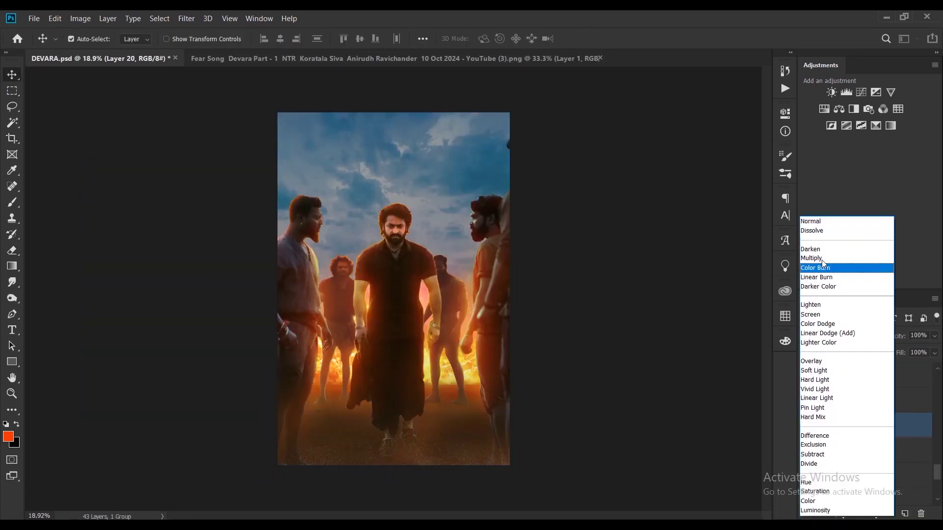
key(Escape)
click(876, 92)
mouse_move(666, 274)
mouse_down()
mouse_move(666, 286)
mouse_move(669, 277)
mouse_up()
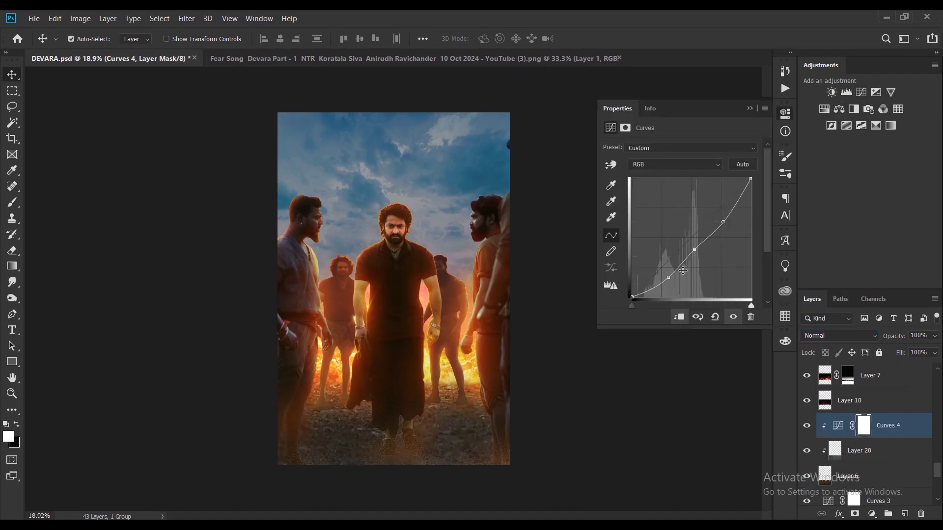
click(839, 109)
drag(664, 175, 679, 176)
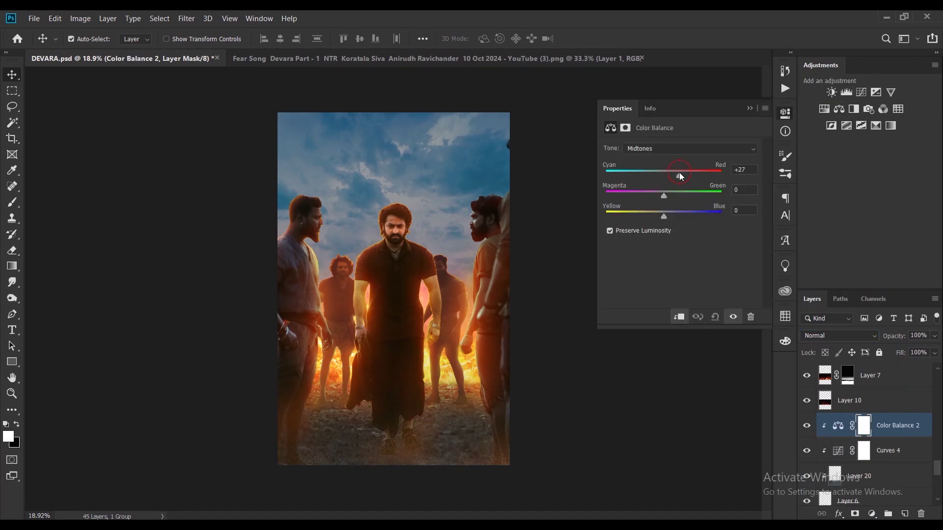
click(750, 111)
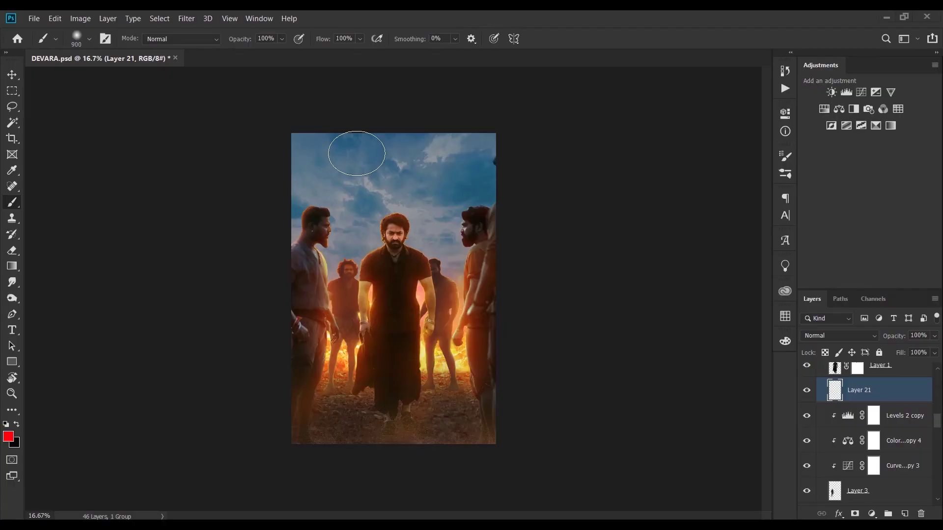
- Pick orange paint and set glow Layer 22 to Color Burn
click(785, 342)
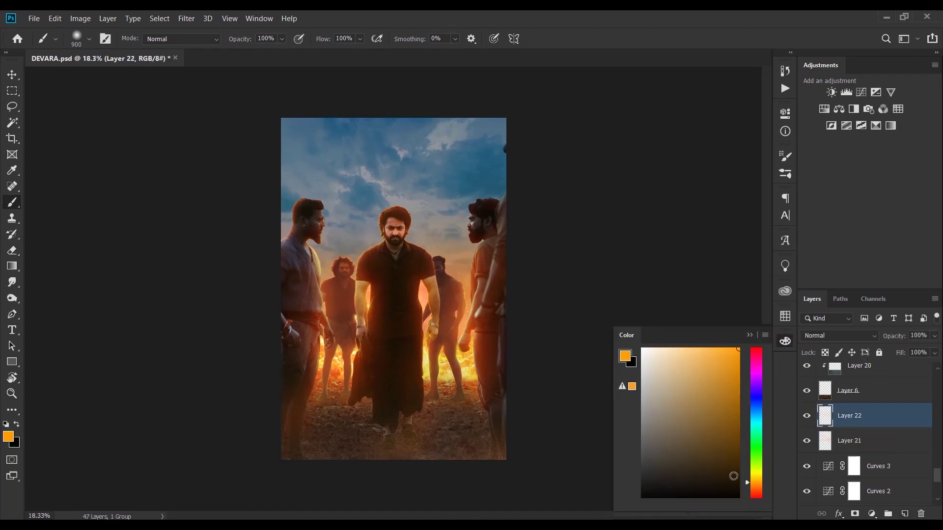
click(815, 267)
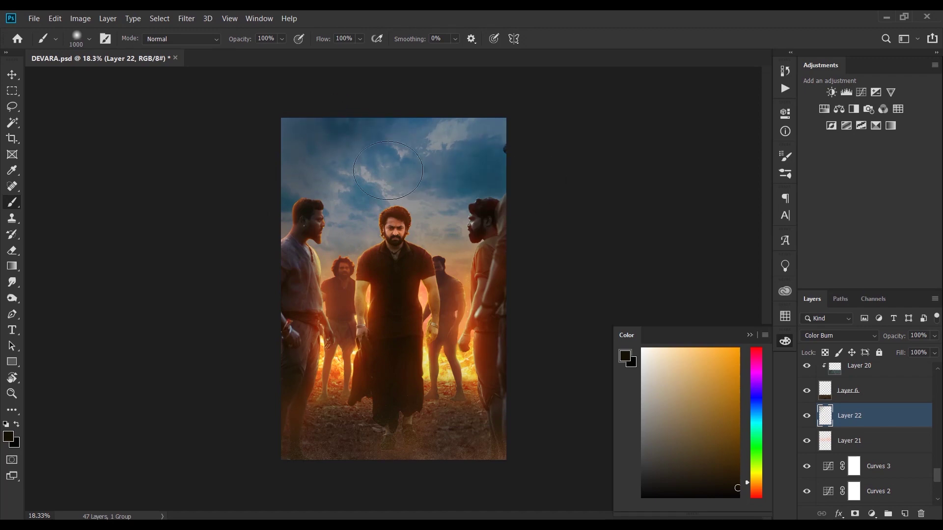
key(])
key(ctrl+shift+alt+n)
key([)
- Try a Hard Light Layer 23 darkening the sky with near-black, then delete it
click(840, 336)
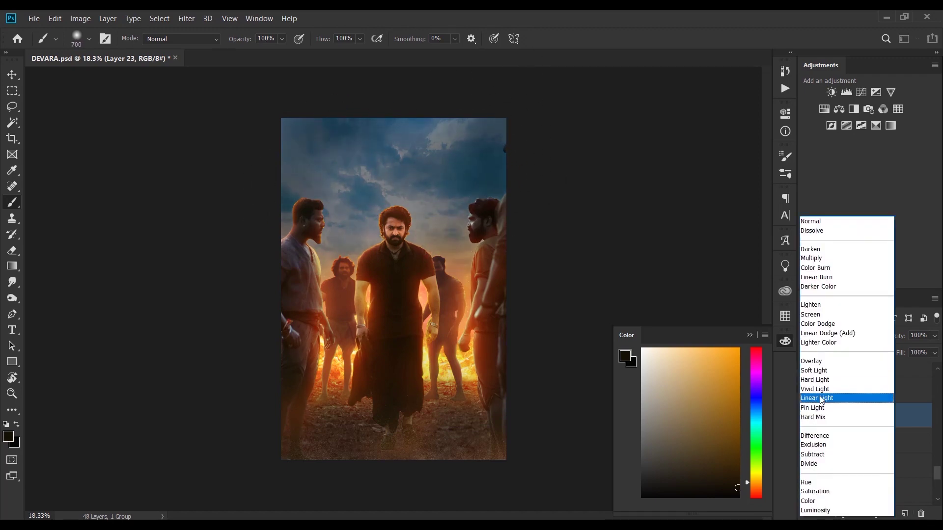
click(825, 395)
click(720, 457)
click(681, 474)
key(])
key(])
drag(302, 147, 516, 178)
key(Delete)
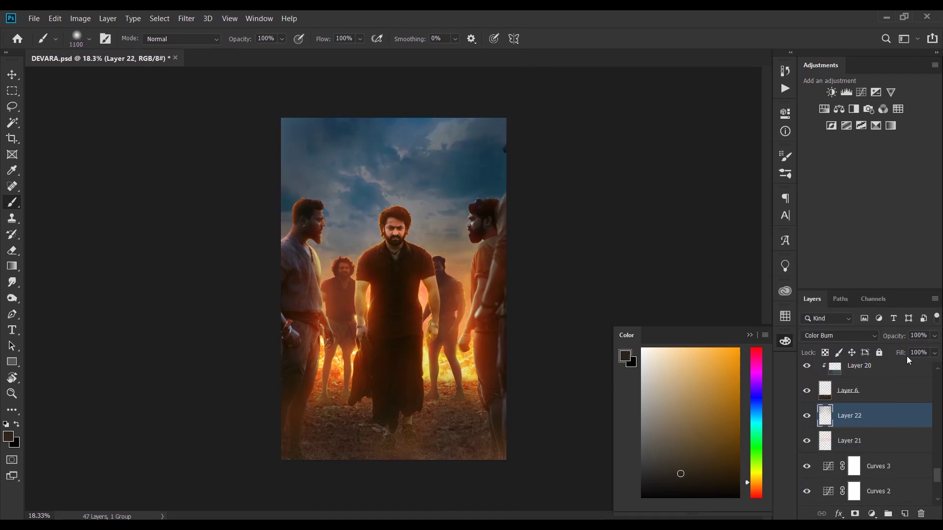
- Add a Gradient Map adjustment and start editing its gradient
click(872, 514)
click(890, 489)
click(683, 151)
- Set the gradient map's stops to dark and light peach and blend it in Color Dodge
double_click(641, 277)
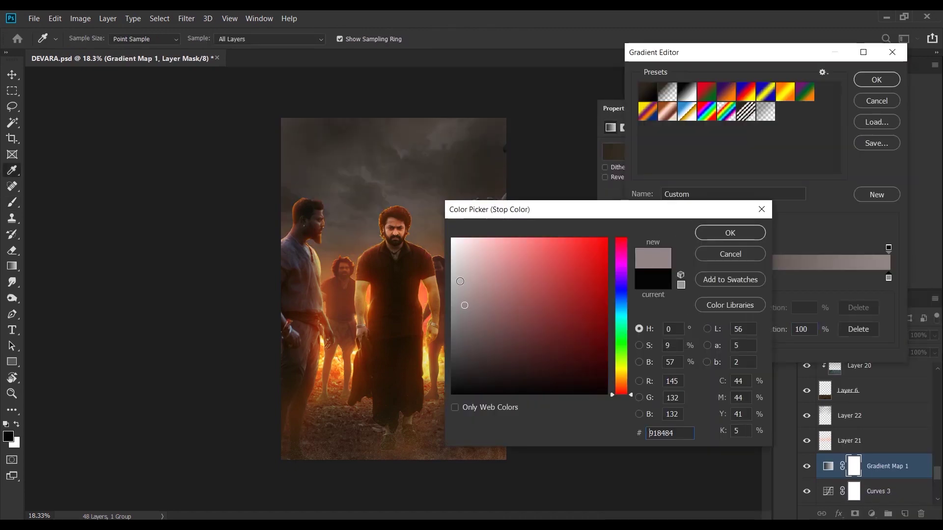
drag(465, 300, 486, 246)
click(730, 233)
click(697, 329)
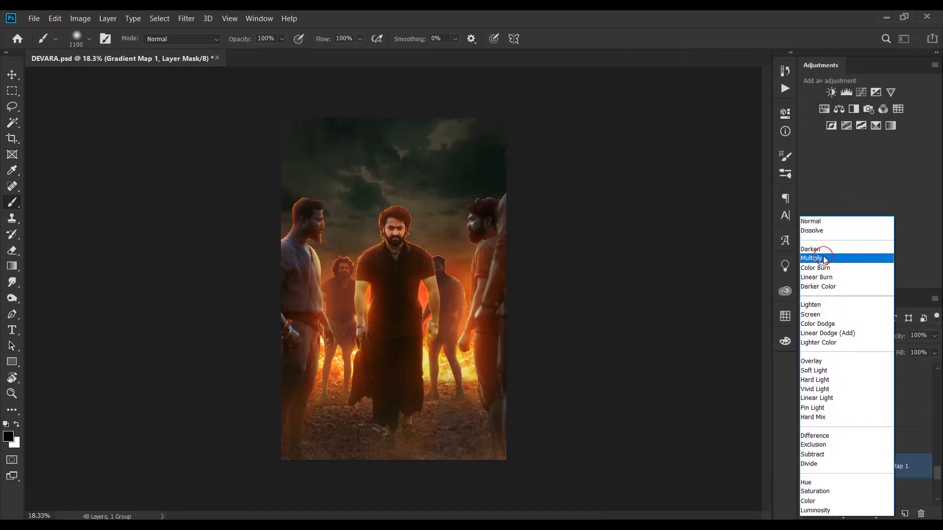
click(818, 324)
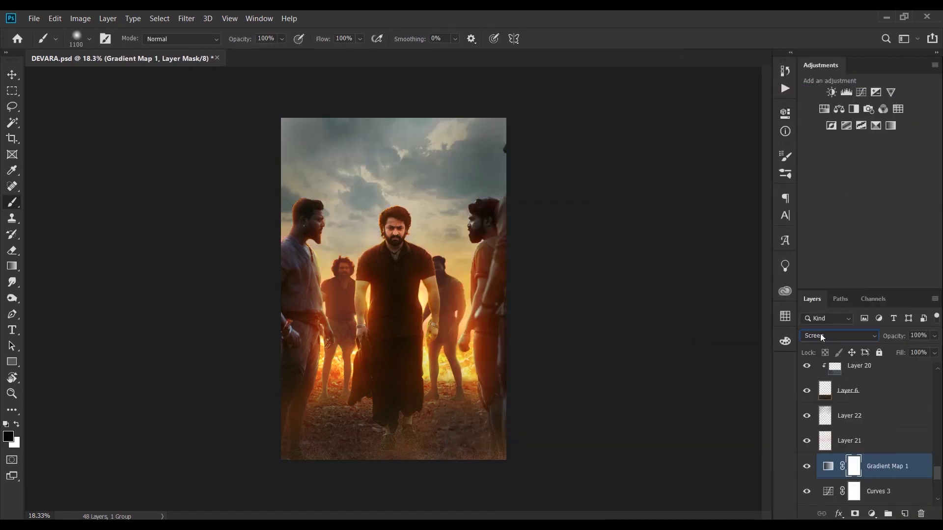
click(829, 336)
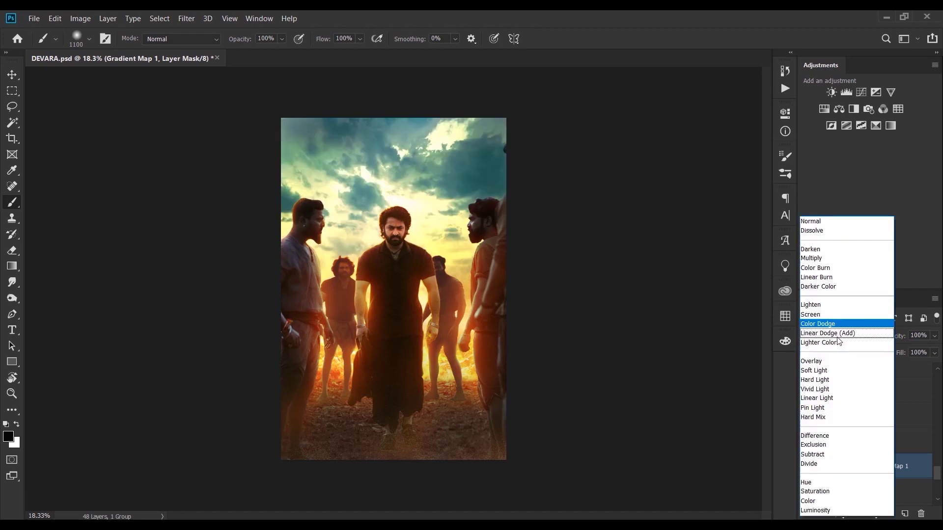
click(825, 379)
scroll(827, 334, up, 6)
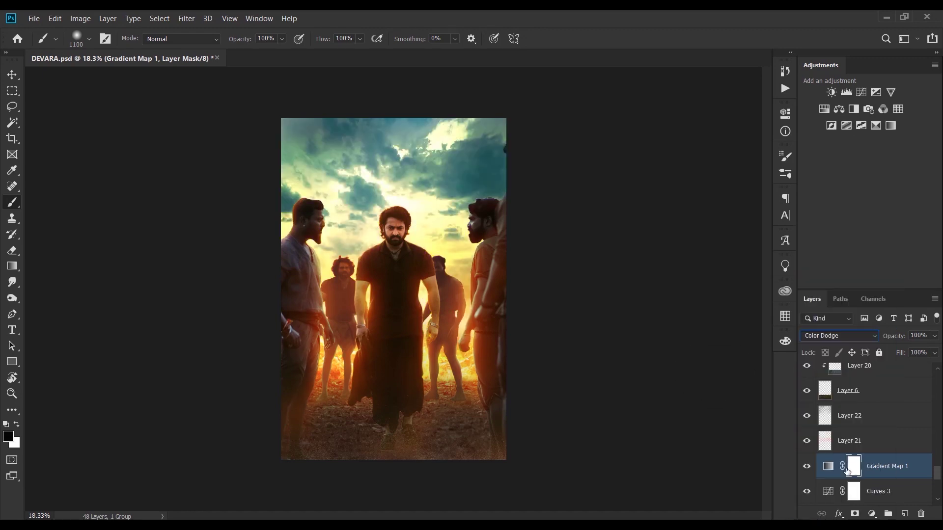
- Add Color Balance 3 pushing the shadows toward yellow (-74)
click(839, 108)
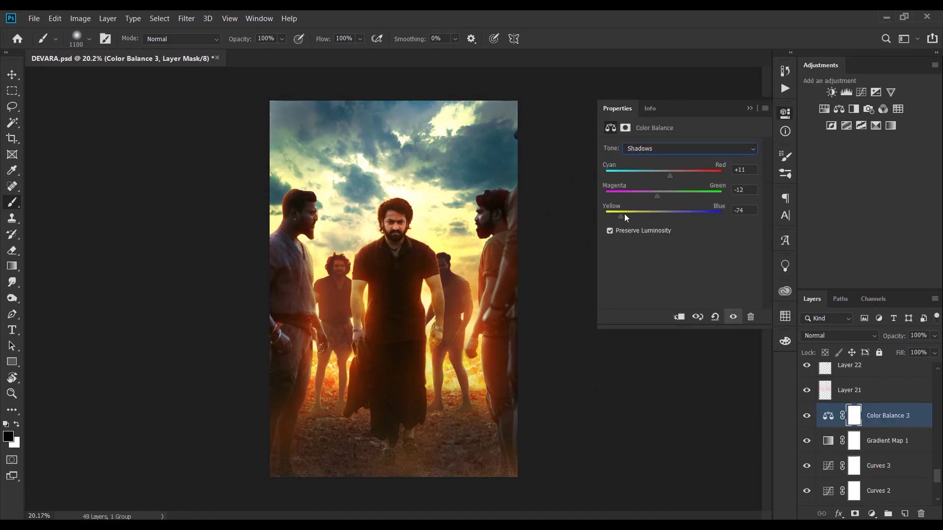
click(690, 149)
click(672, 170)
drag(664, 175, 671, 176)
- Add Curves 5 with an S-curve for deeper contrast and adjust its blue channel
click(861, 92)
click(694, 237)
click(727, 206)
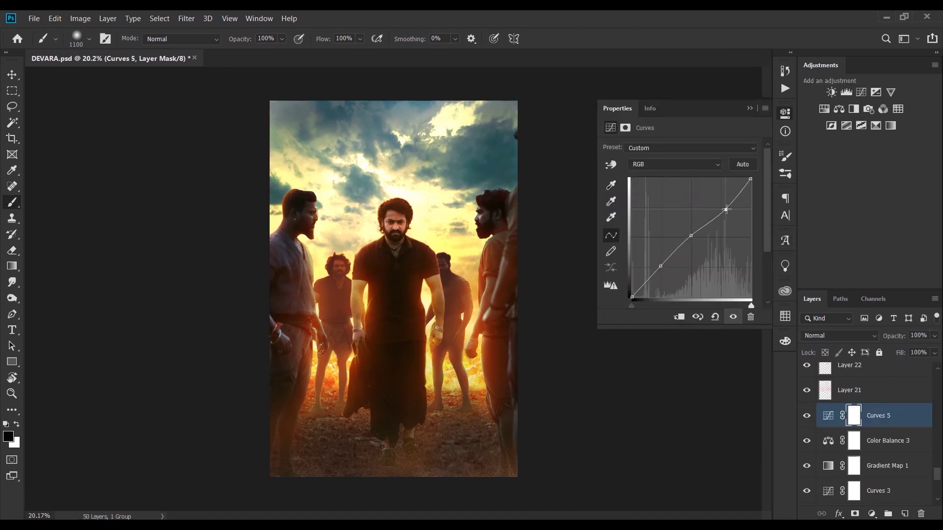
drag(662, 267, 734, 206)
click(826, 420)
key(alt+3)
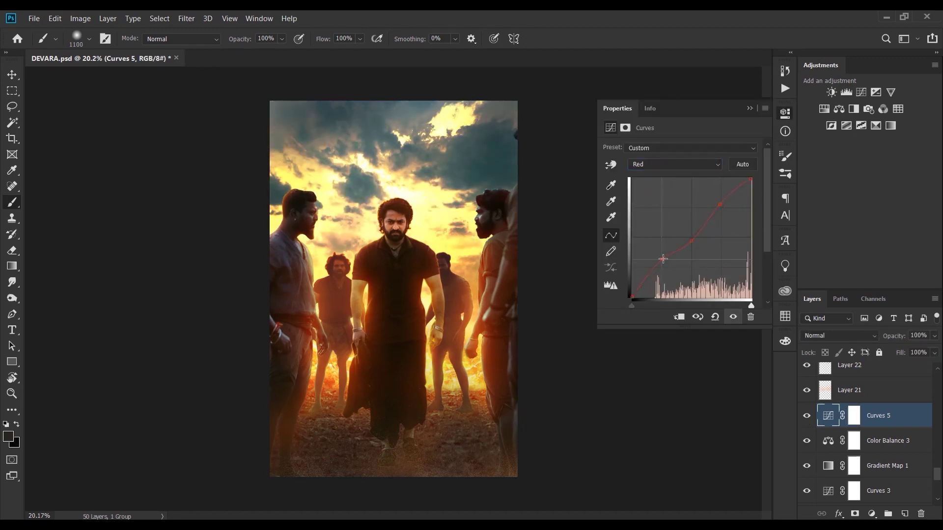
key(alt+4)
mouse_move(692, 236)
mouse_down()
mouse_move(724, 206)
mouse_move(663, 257)
mouse_up()
key(alt+5)
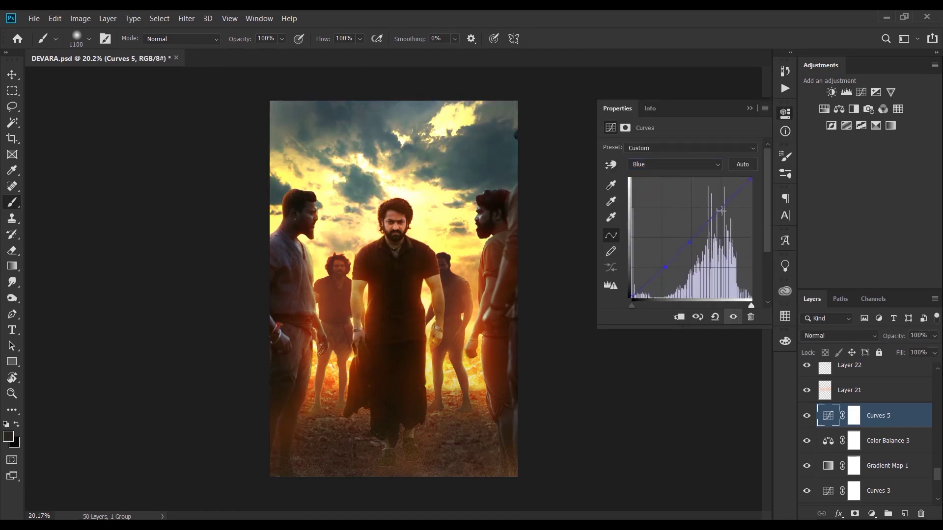
scroll(891, 407, down, 5)
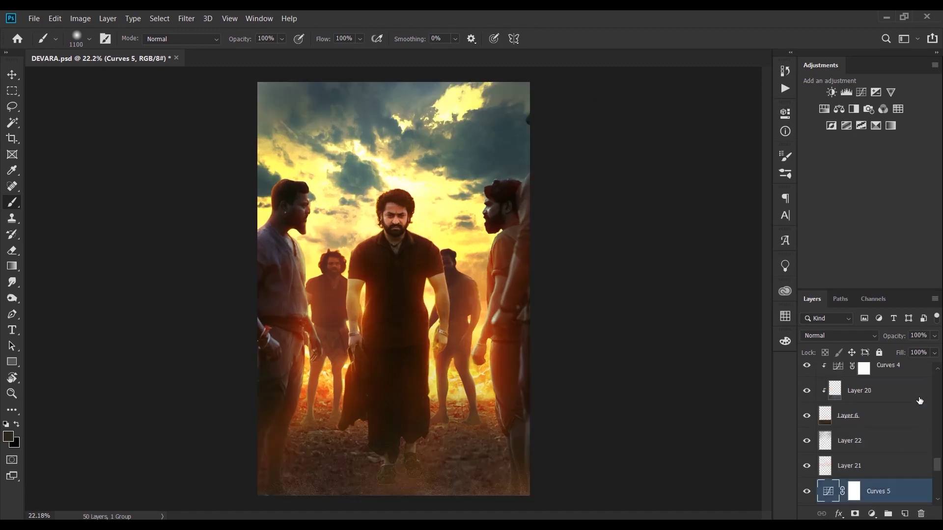
scroll(891, 406, up, 4)
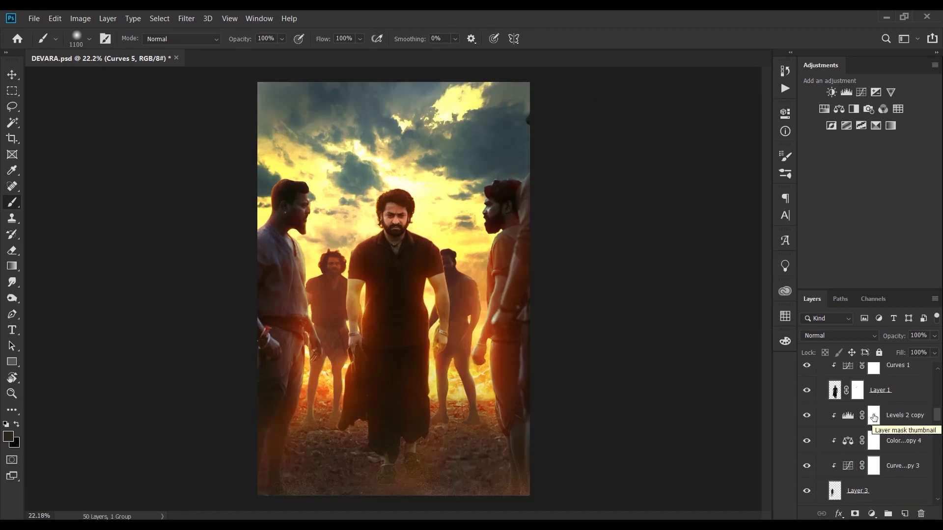
- Add a solid colour fill above Levels 2 copy and paint a bright highlight down the nose bridge
click(874, 417)
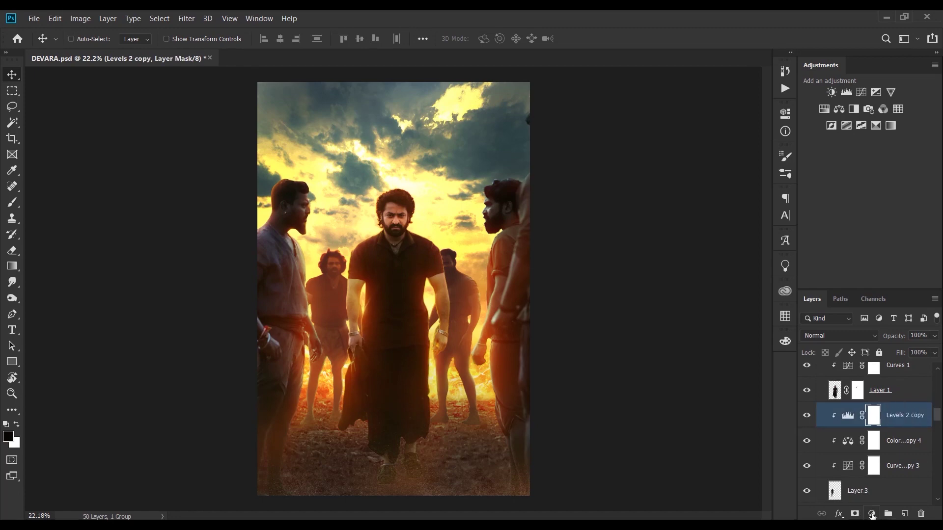
click(872, 514)
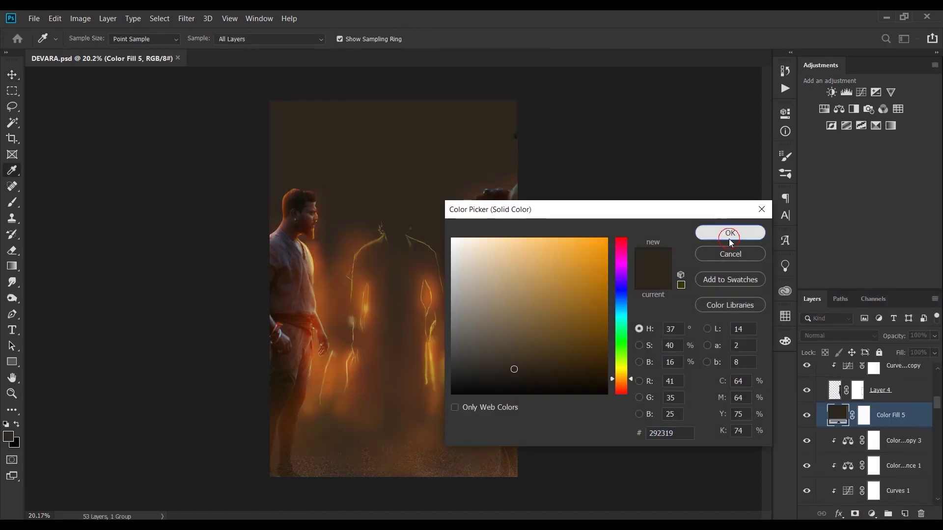
click(391, 409)
key(v)
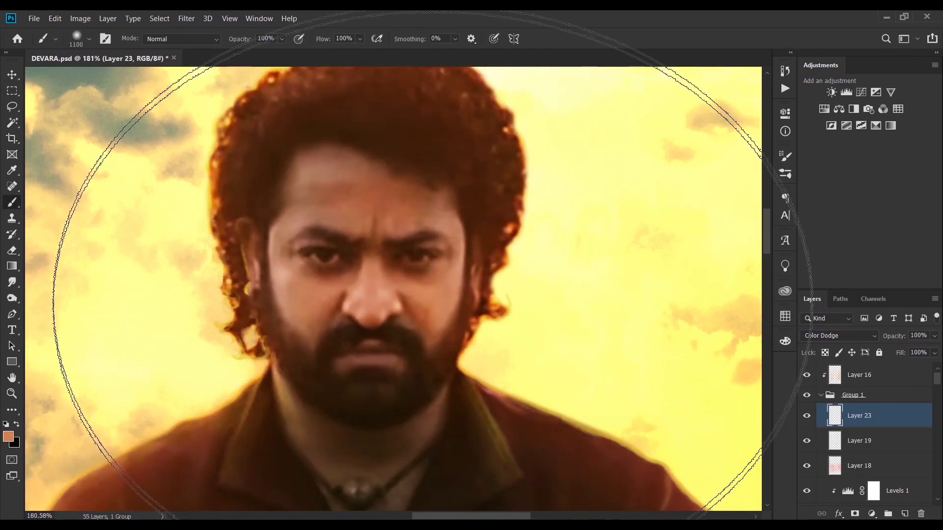
drag(377, 263, 385, 322)
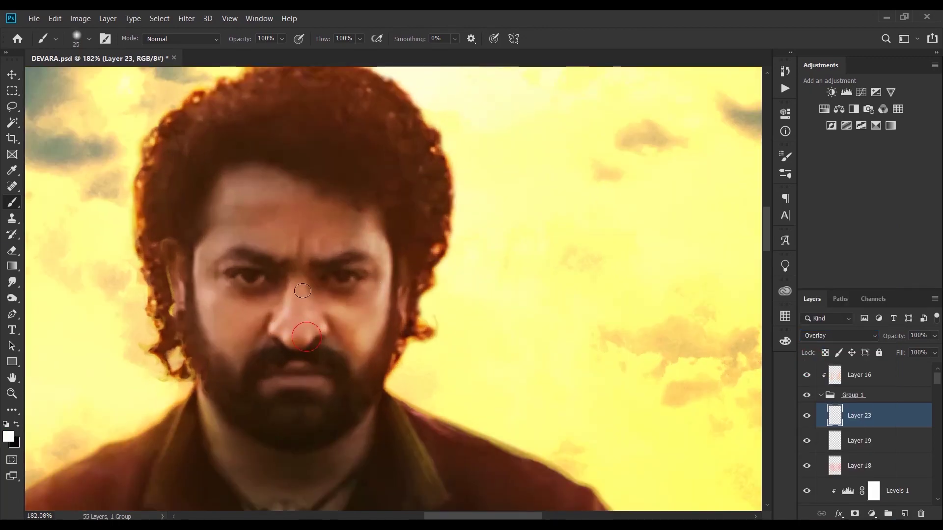
- Add a Color Dodge layer and paint a soft yellow glow on the lead figure's shoulder
scroll(291, 374, down, 3)
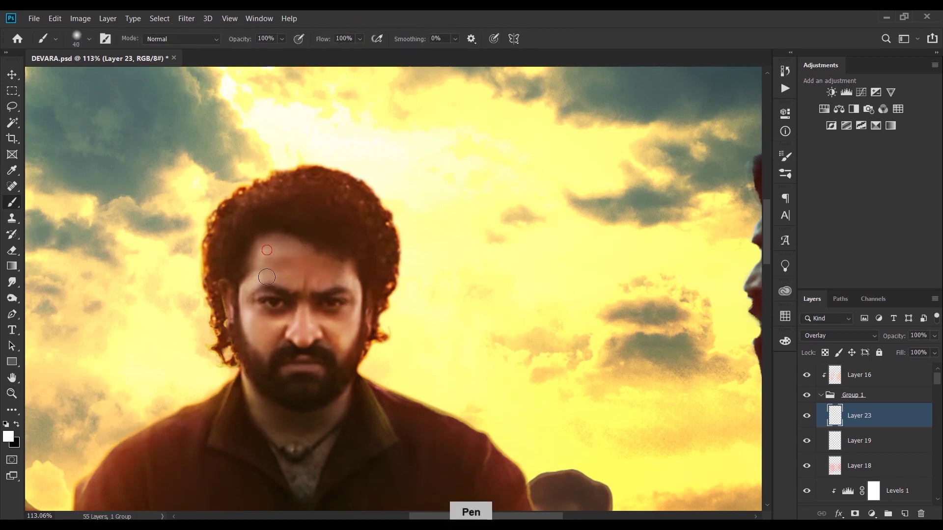
key(bracketright)
scroll(304, 345, down, 5)
scroll(287, 262, up, 3)
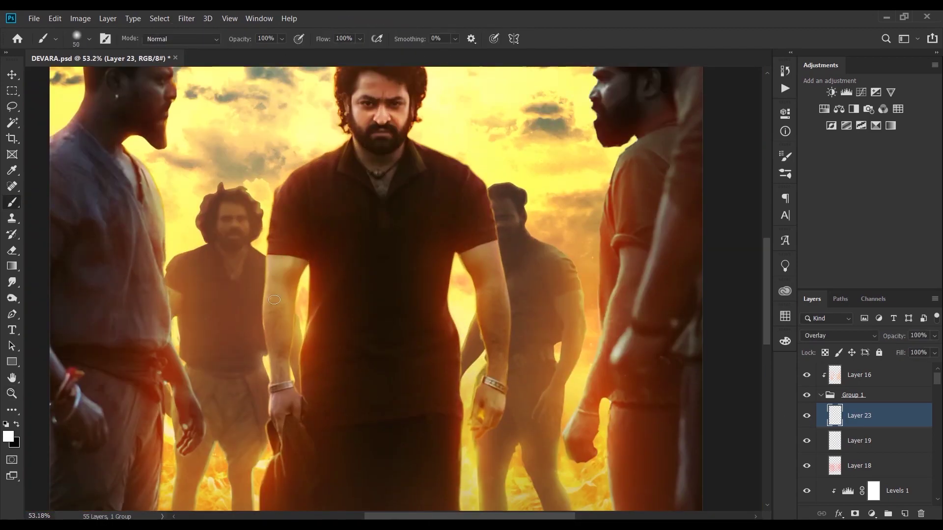
scroll(602, 415, down, 5)
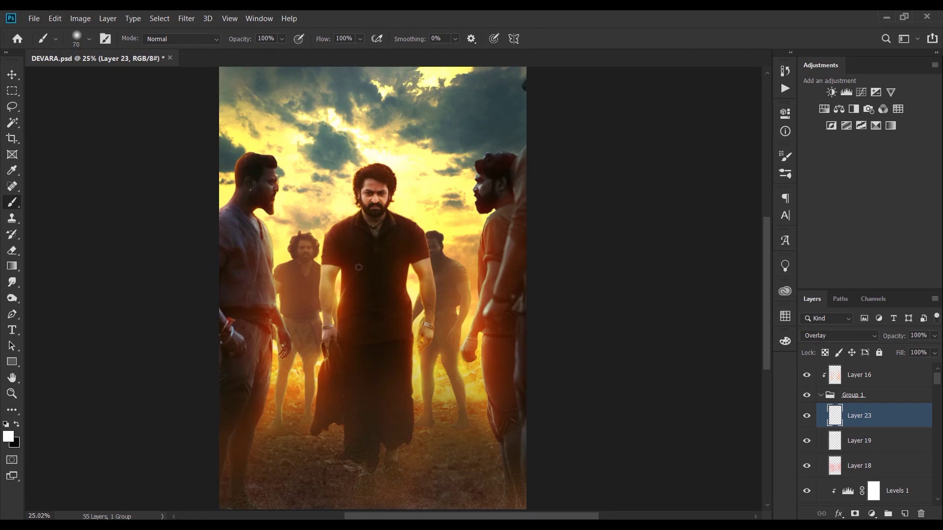
scroll(359, 267, down, 2)
click(904, 514)
scroll(414, 247, up, 4)
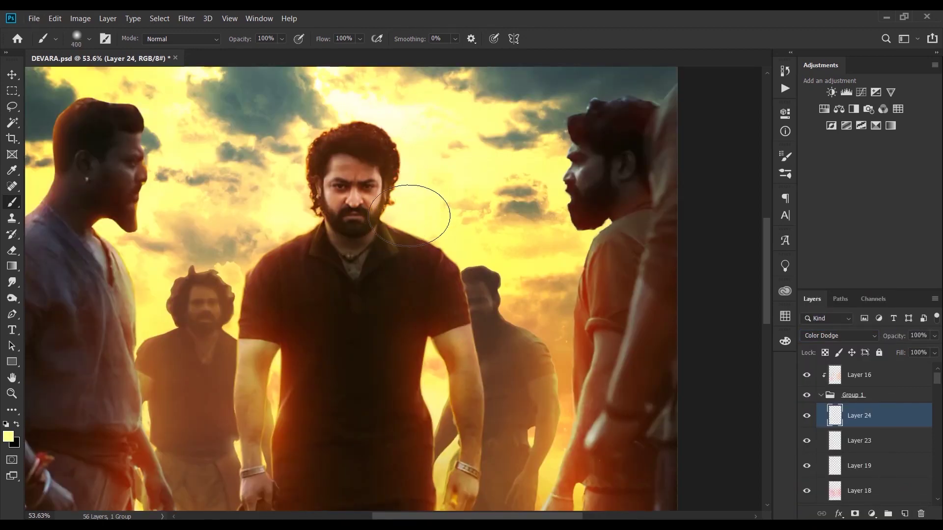
key(bracketright)
key(bracketright)
key(bracketright)
drag(289, 265, 293, 255)
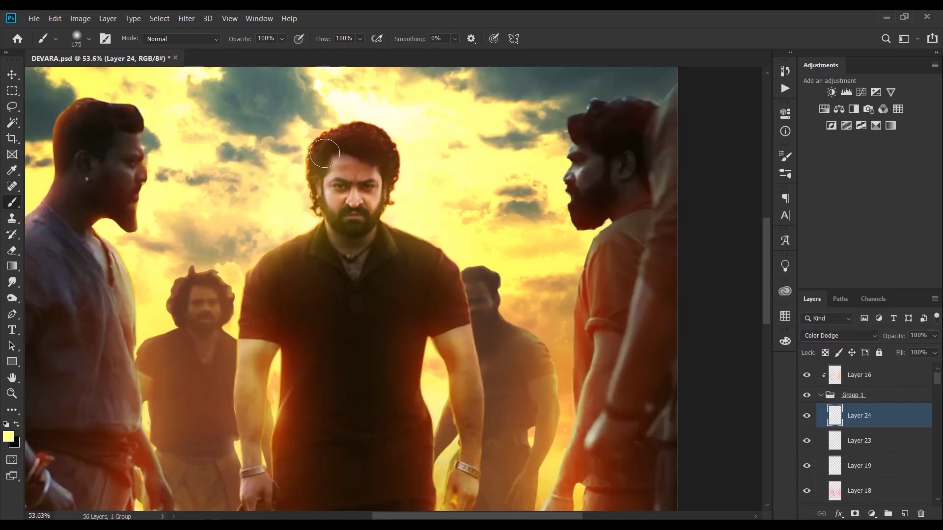
scroll(346, 175, down, 5)
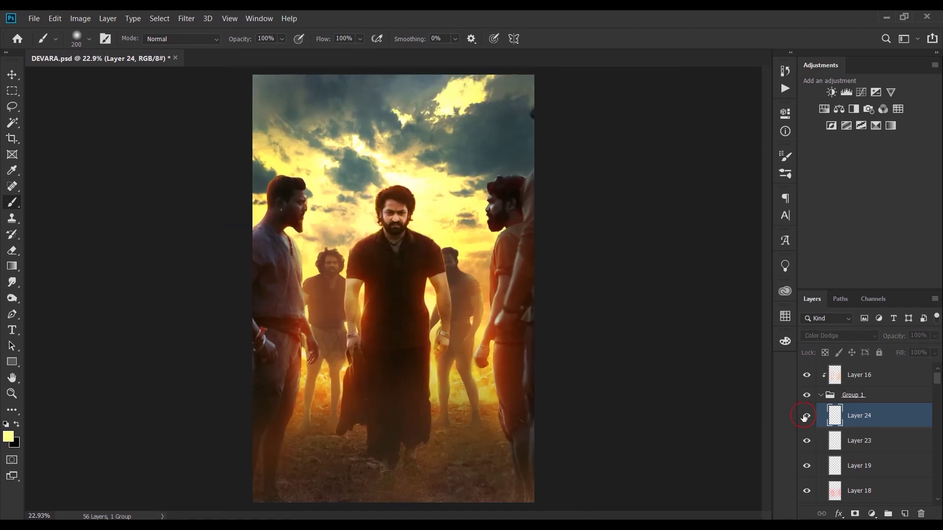
- Delete the glow layer, collapse Group 1, and toggle Layer 16 to compare
key(Delete)
key(v)
click(820, 396)
click(860, 375)
click(807, 376)
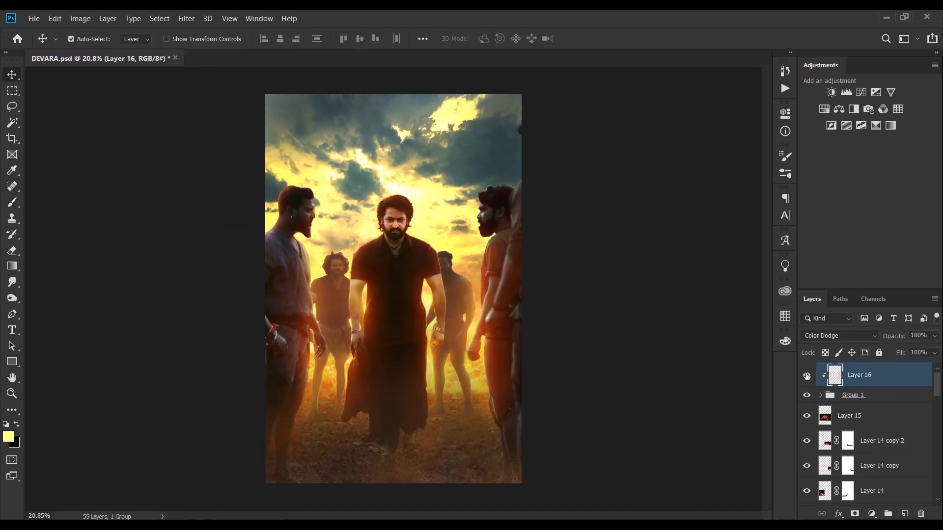
- Add a brown Solid Color fill layer blended in Overlay mode
click(872, 514)
click(865, 298)
click(562, 316)
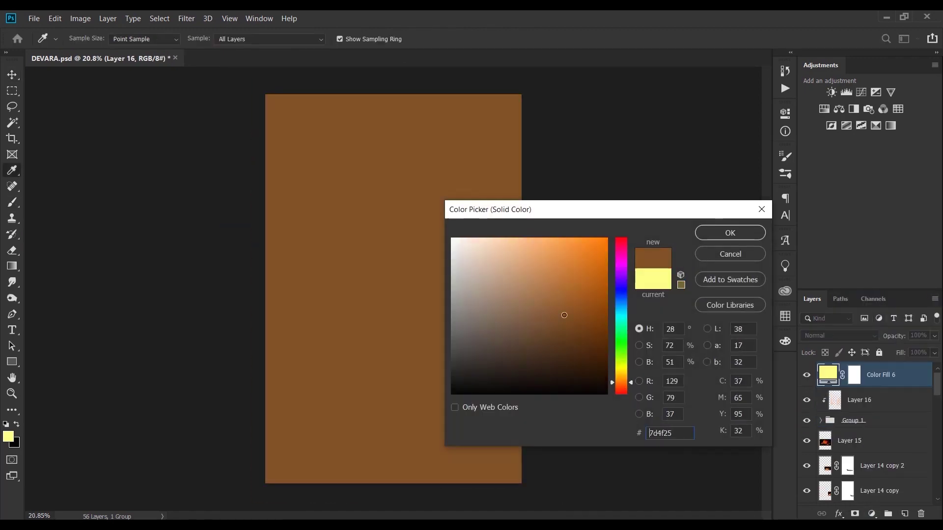
click(728, 232)
click(839, 336)
click(825, 360)
- Refine the Overlay fill to a medium tan, comparing with Layer 16 toggled
double_click(825, 367)
click(486, 263)
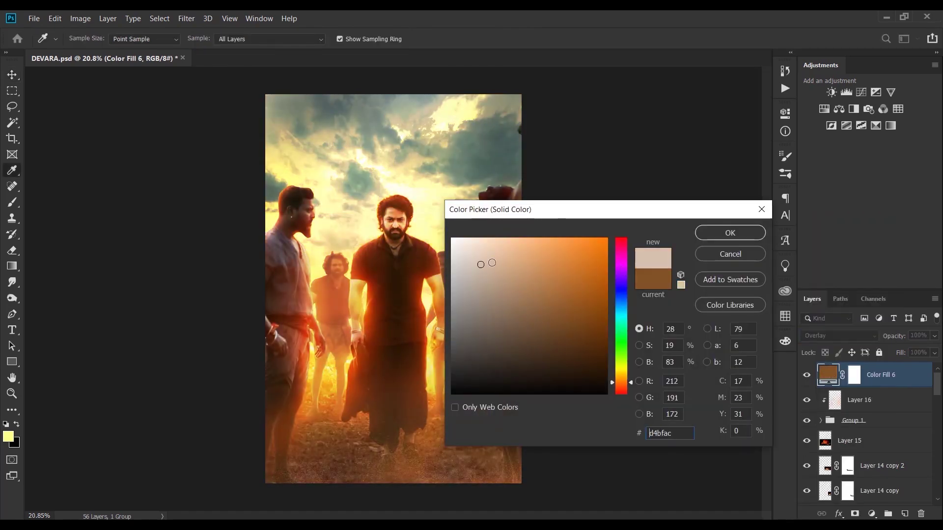
click(507, 305)
click(727, 231)
click(807, 376)
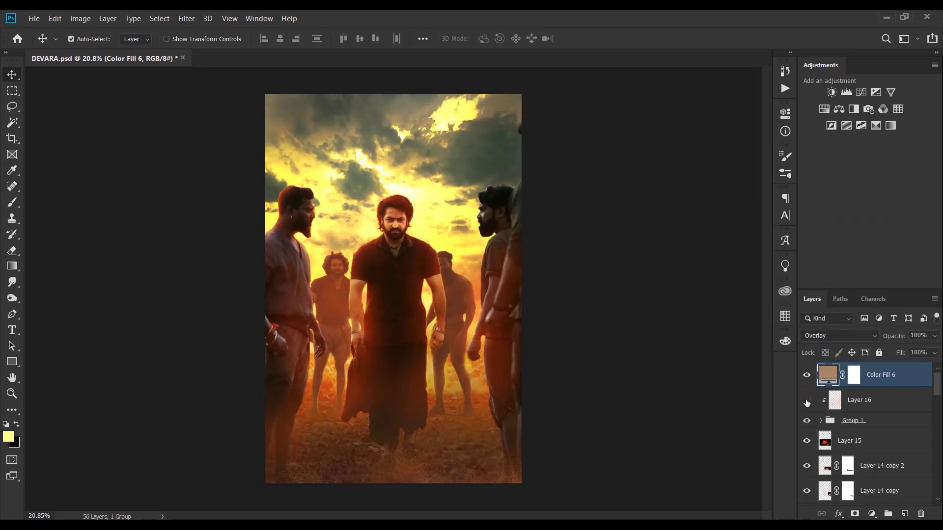
click(859, 400)
double_click(828, 375)
click(546, 273)
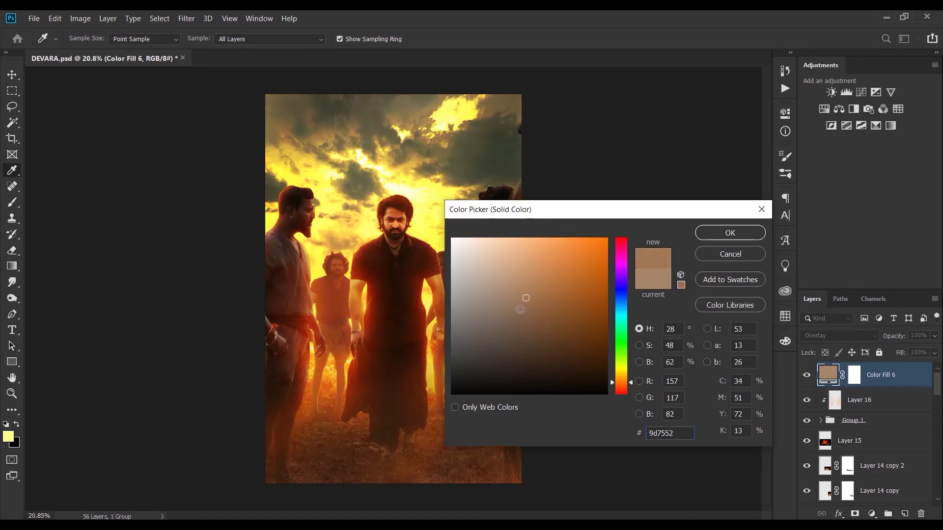
click(726, 231)
scroll(518, 368, up, 1)
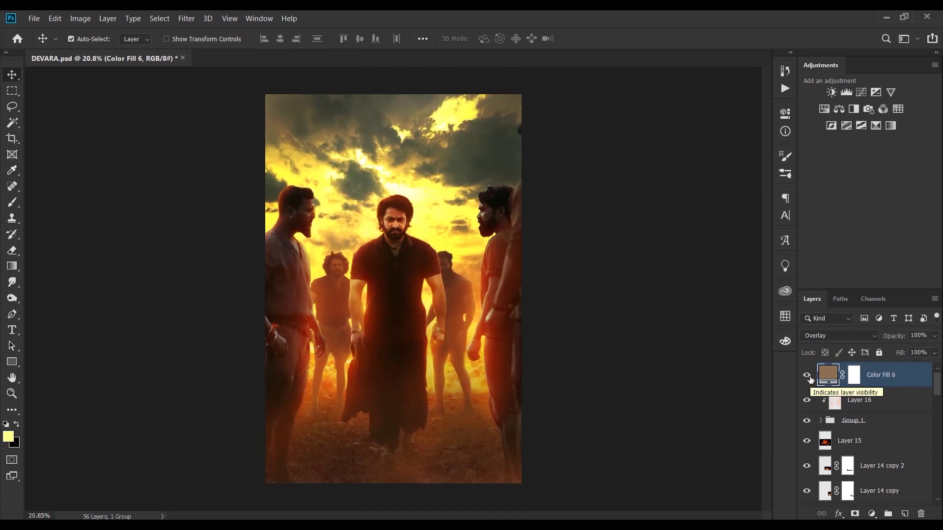
- Stamp all visible layers into Layer 24, crop it to the canvas, and convert it to a Smart Object
key(ctrl+shift+alt+e)
key(c)
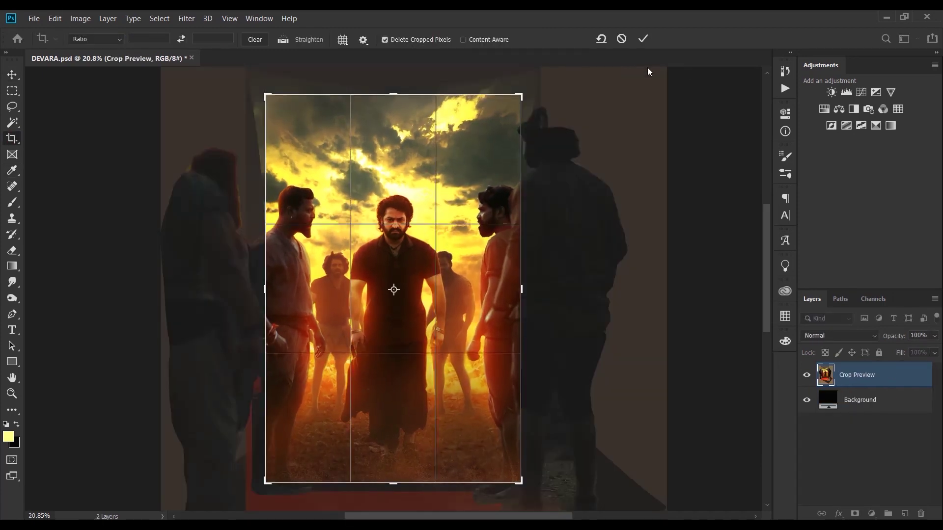
key(Return)
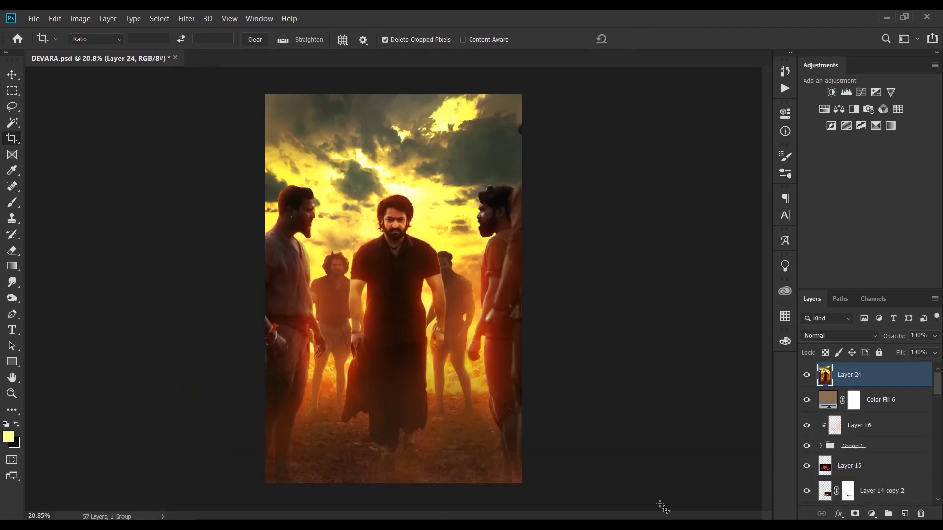
key(v)
right_click(854, 375)
- Make the merged layer a smart object and set Camera Raw temperature -3, tint +3, shadows -16
click(737, 163)
key(ctrl+shift+a)
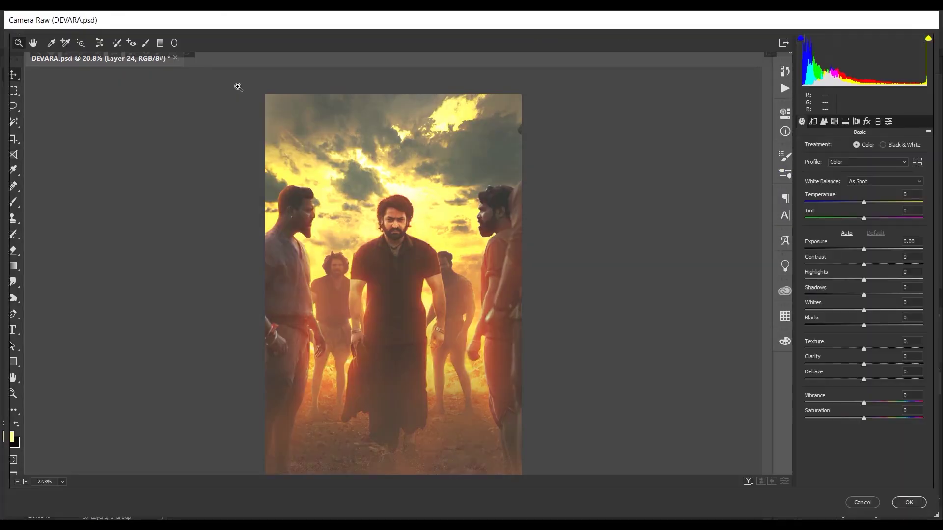
mouse_move(864, 202)
mouse_down()
mouse_move(875, 217)
mouse_move(866, 219)
mouse_up()
click(864, 249)
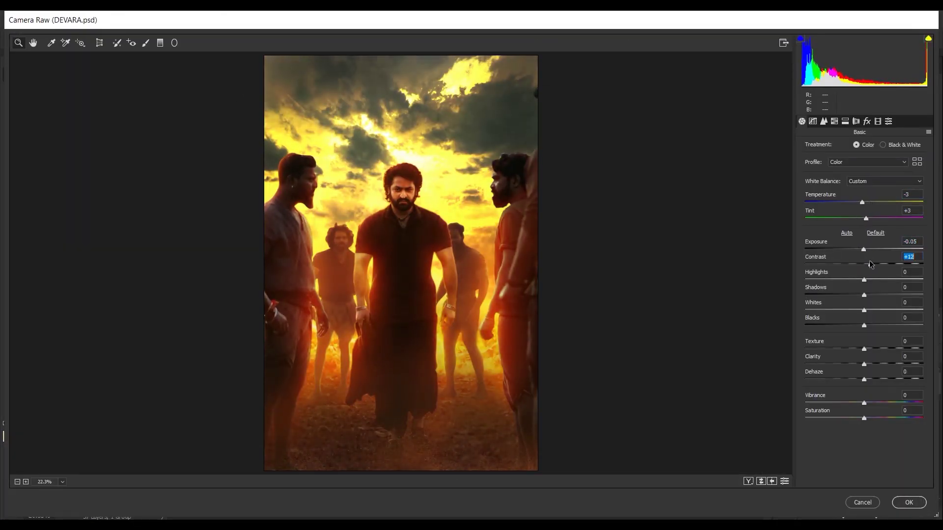
mouse_move(874, 295)
mouse_down()
mouse_move(854, 295)
mouse_move(866, 310)
mouse_up()
drag(864, 325, 851, 325)
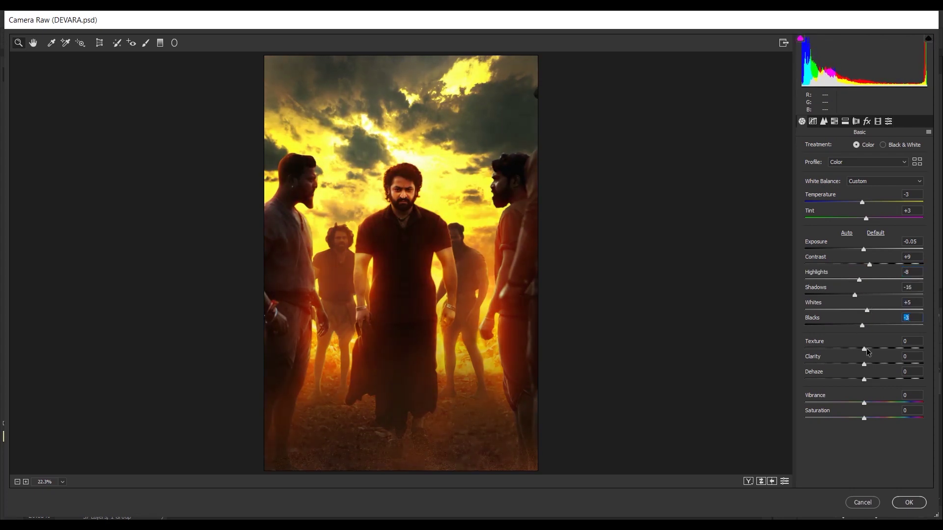
key(Tab)
key(Tab)
key(Tab)
- Darken the oranges' luminance to -18 in Camera Raw HSL and apply the filter
key(ctrl+alt+2)
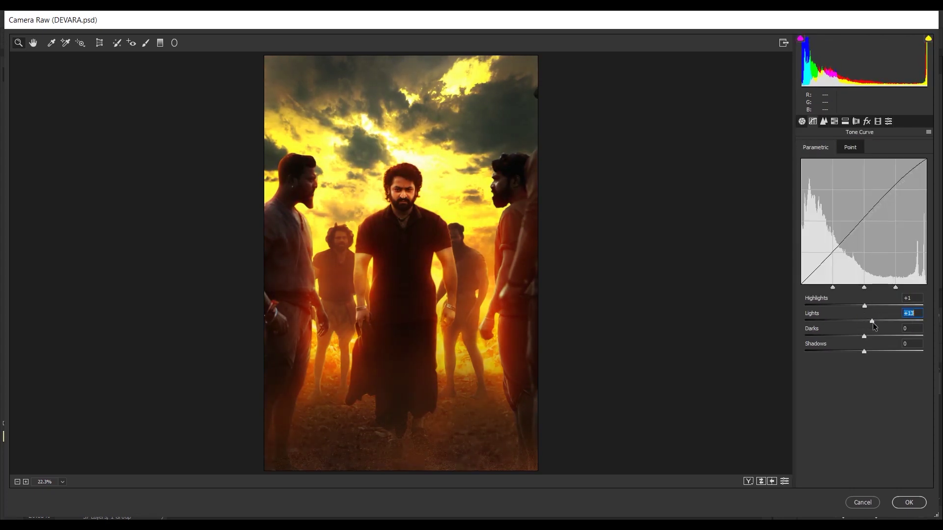
key(ctrl+alt+4)
click(883, 147)
mouse_move(863, 199)
mouse_down()
mouse_move(856, 199)
mouse_move(861, 215)
mouse_up()
click(842, 147)
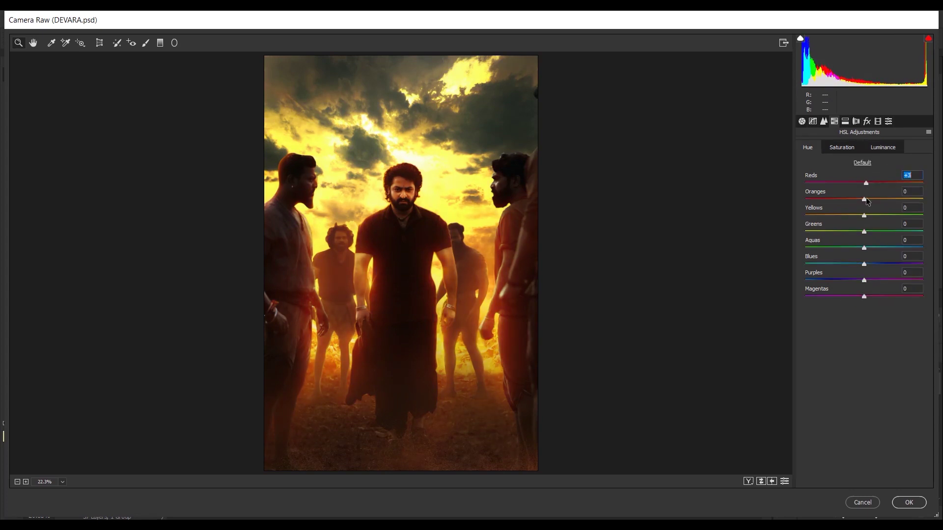
key(Return)
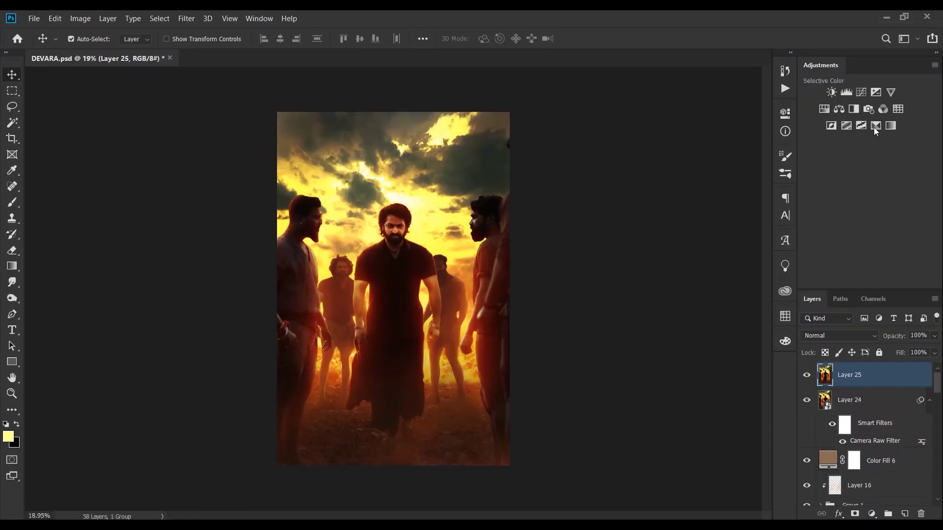
- Add a Selective Color layer adjusting reds, yellows, neutrals (magenta -17) and blacks
click(875, 126)
mouse_move(680, 208)
mouse_down()
mouse_move(667, 212)
mouse_move(694, 190)
mouse_up()
click(690, 162)
click(648, 178)
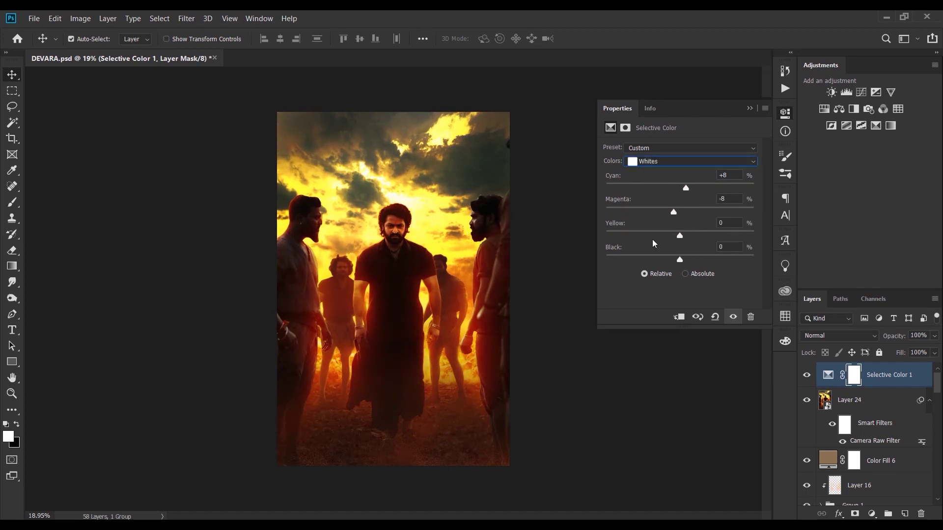
click(690, 161)
click(648, 248)
mouse_move(679, 212)
mouse_down()
mouse_move(667, 212)
mouse_move(682, 212)
mouse_up()
click(690, 162)
click(643, 244)
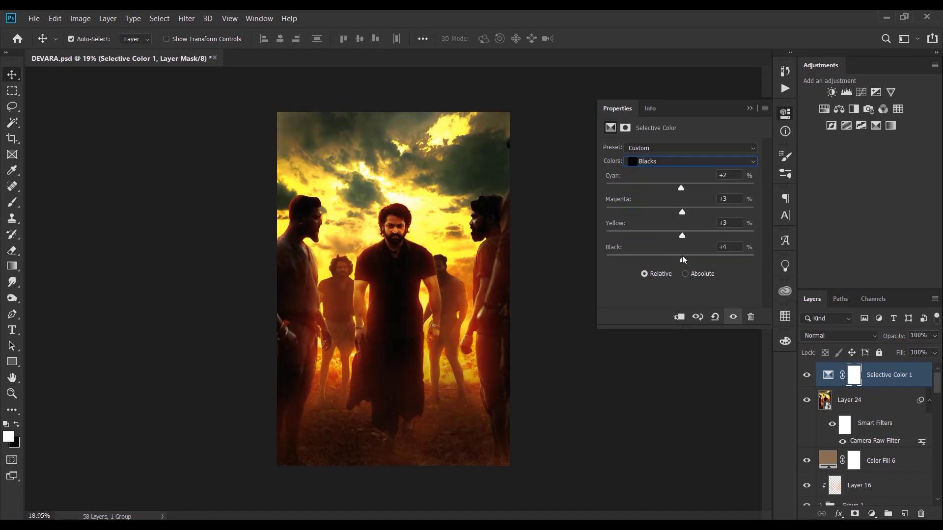
click(827, 396)
click(806, 376)
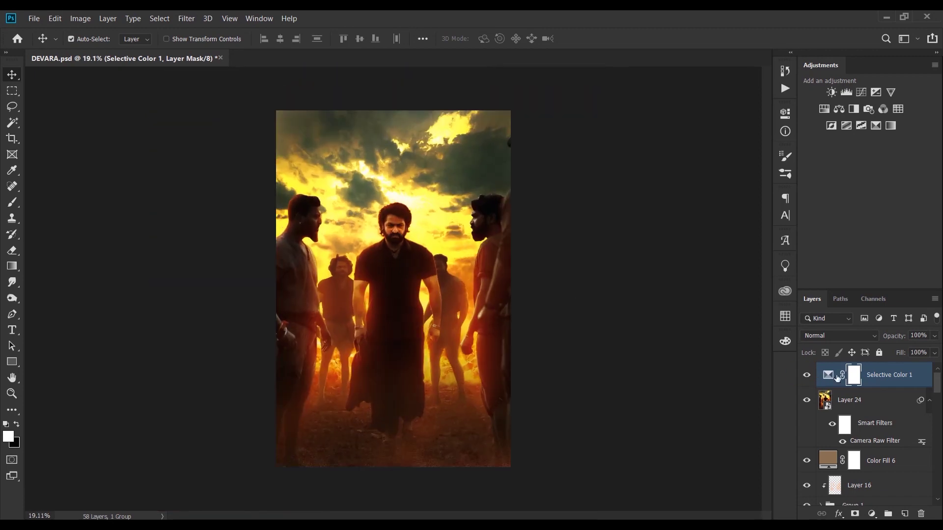
- Add a Curves adjustment layer and stamp all visible layers into a fresh top layer
click(861, 91)
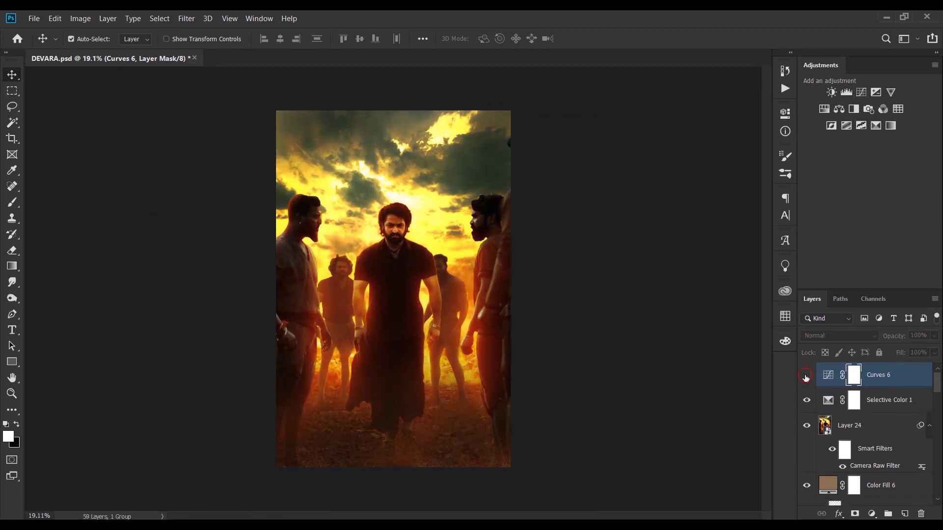
key(ctrl+shift+alt+e)
drag(807, 374, 807, 404)
click(807, 400)
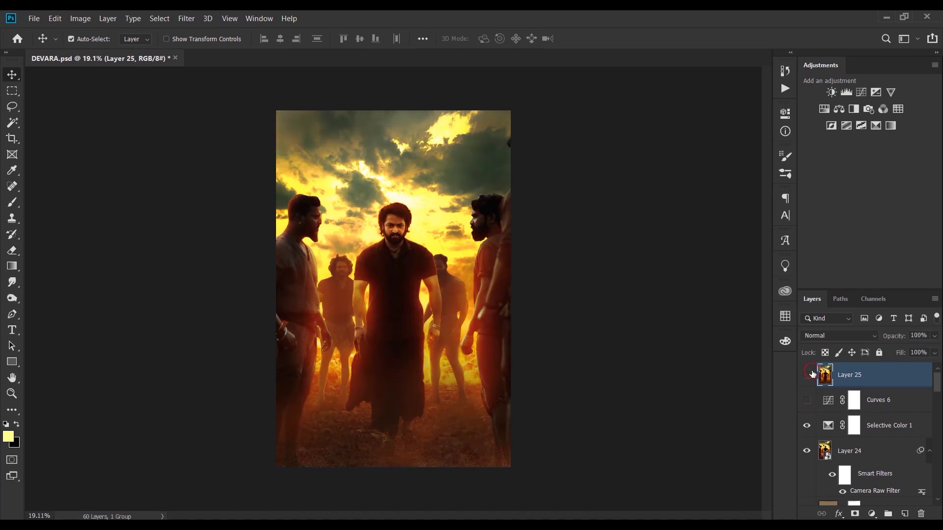
click(806, 375)
key(Delete)
key(ctrl+shift+alt+e)
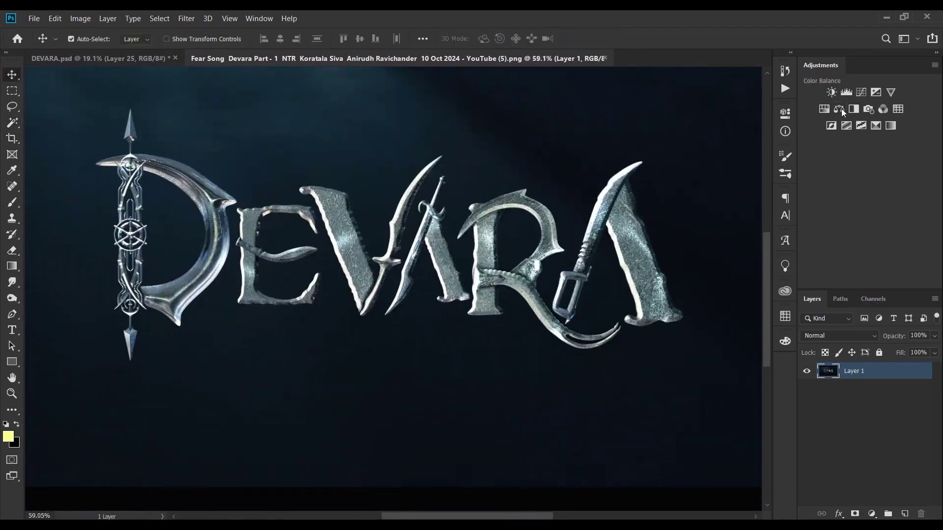
- Darken the title's blues and cyans, select its highlights via Color Range, then pick Layer 27
drag(671, 291, 624, 291)
drag(683, 267, 660, 268)
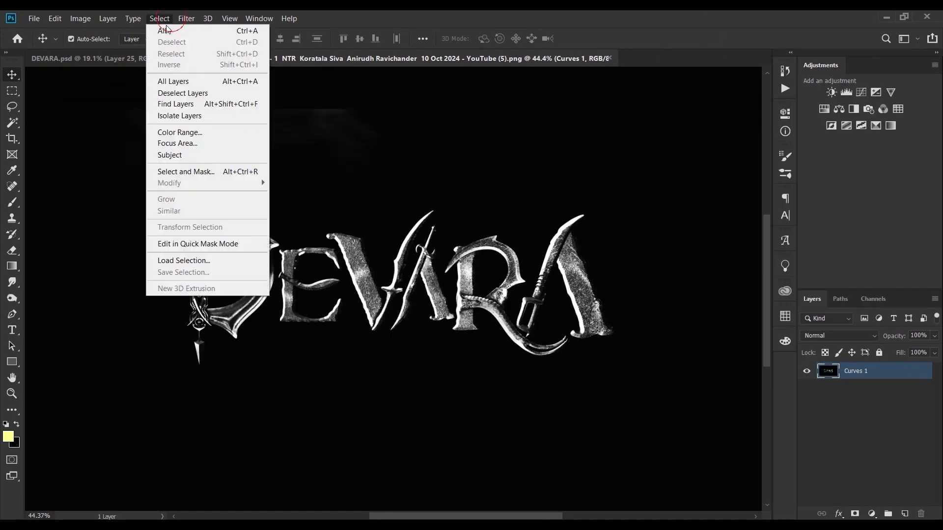
click(179, 132)
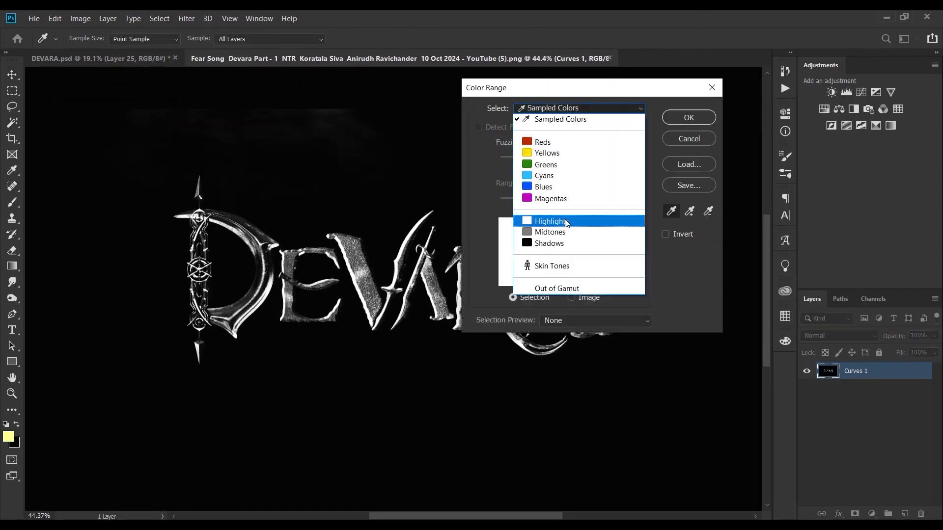
click(551, 217)
click(688, 123)
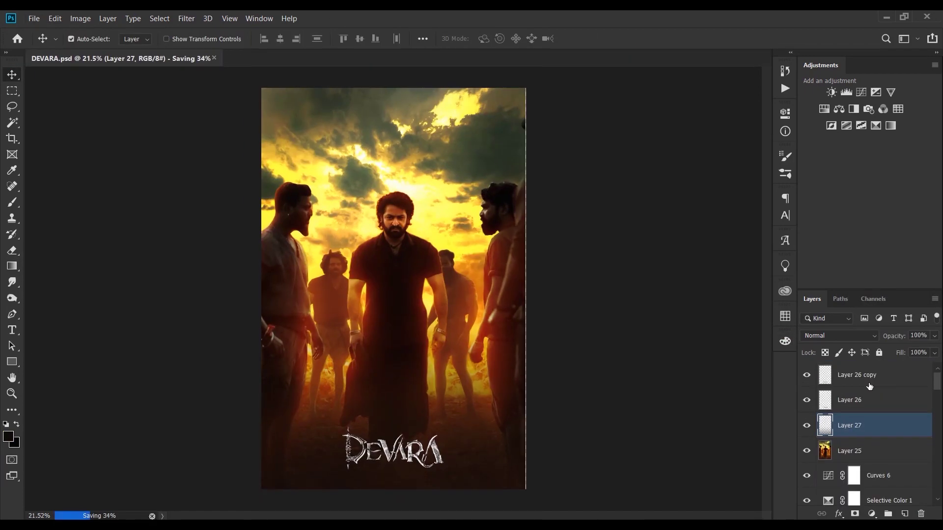
click(830, 416)
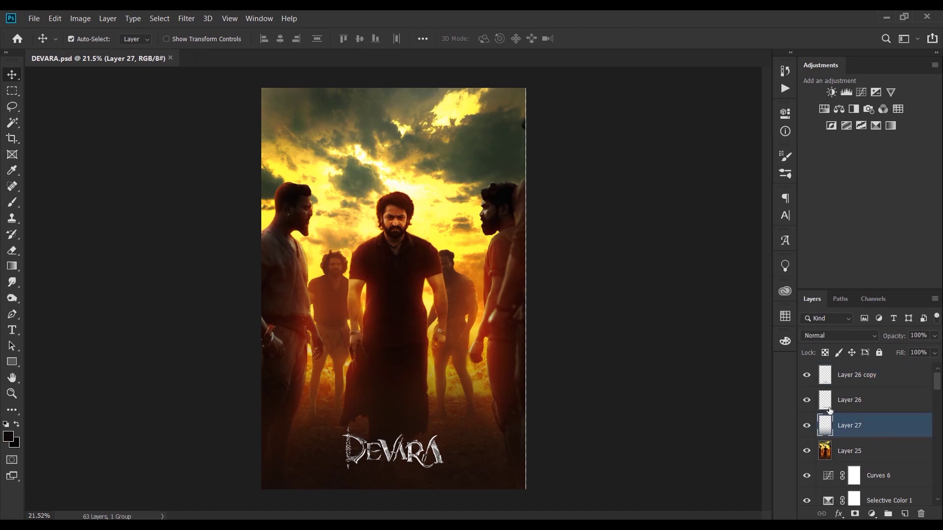